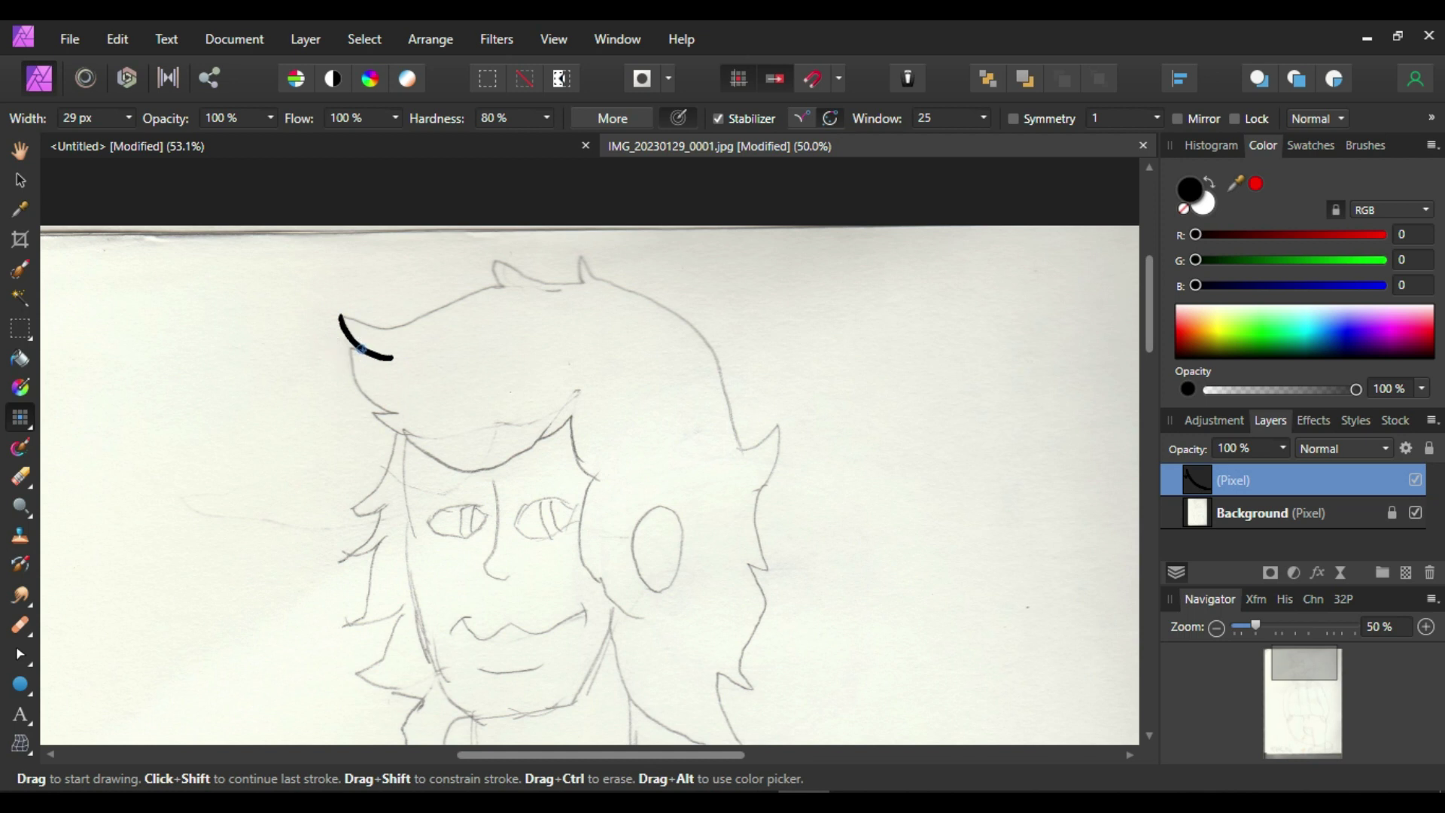
- Ink the spiky outer edge of the fringe in black along the pencil sketch, redrawing uneven strokes
{"action": "key", "text": "ctrl+z"}
{"action": "key", "text": "ctrl+z"}
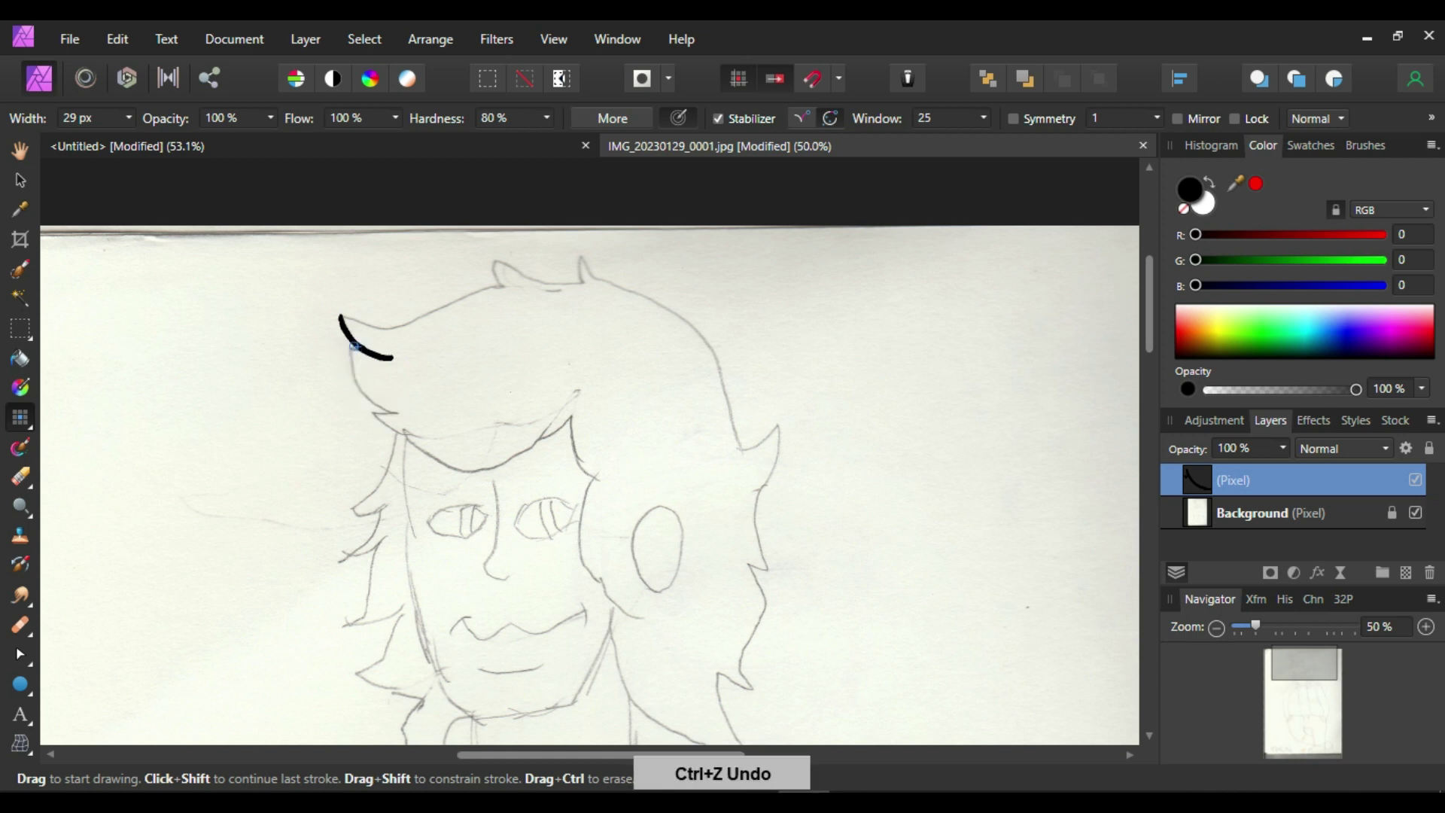
{"action": "key", "text": "ctrl+z"}
{"action": "mouse_move", "coordinate": [393, 413]}
{"action": "left_mouse_down"}
{"action": "mouse_move", "coordinate": [372, 412]}
{"action": "mouse_move", "coordinate": [482, 470]}
{"action": "mouse_move", "coordinate": [569, 422]}
{"action": "mouse_move", "coordinate": [450, 467]}
{"action": "left_mouse_up"}
{"action": "key", "text": "ctrl+z"}
{"action": "key", "text": "ctrl+z"}
- Ink the curved lower edge of the fringe across the forehead, redrawing it until it follows the sketch
{"action": "mouse_move", "coordinate": [570, 412]}
{"action": "left_mouse_down"}
{"action": "mouse_move", "coordinate": [503, 459]}
{"action": "mouse_move", "coordinate": [404, 442]}
{"action": "left_mouse_up"}
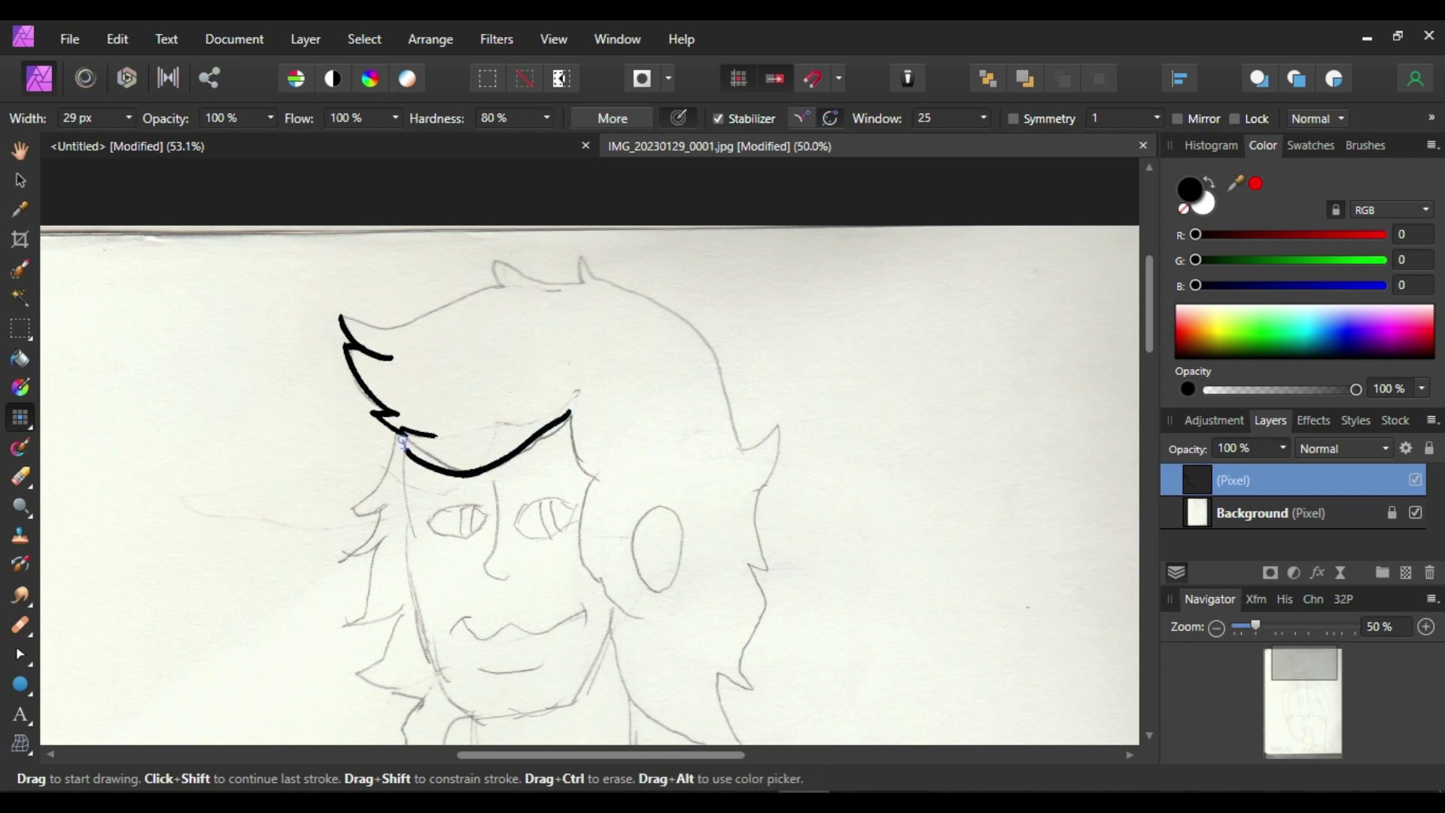
{"action": "key", "text": "ctrl+z"}
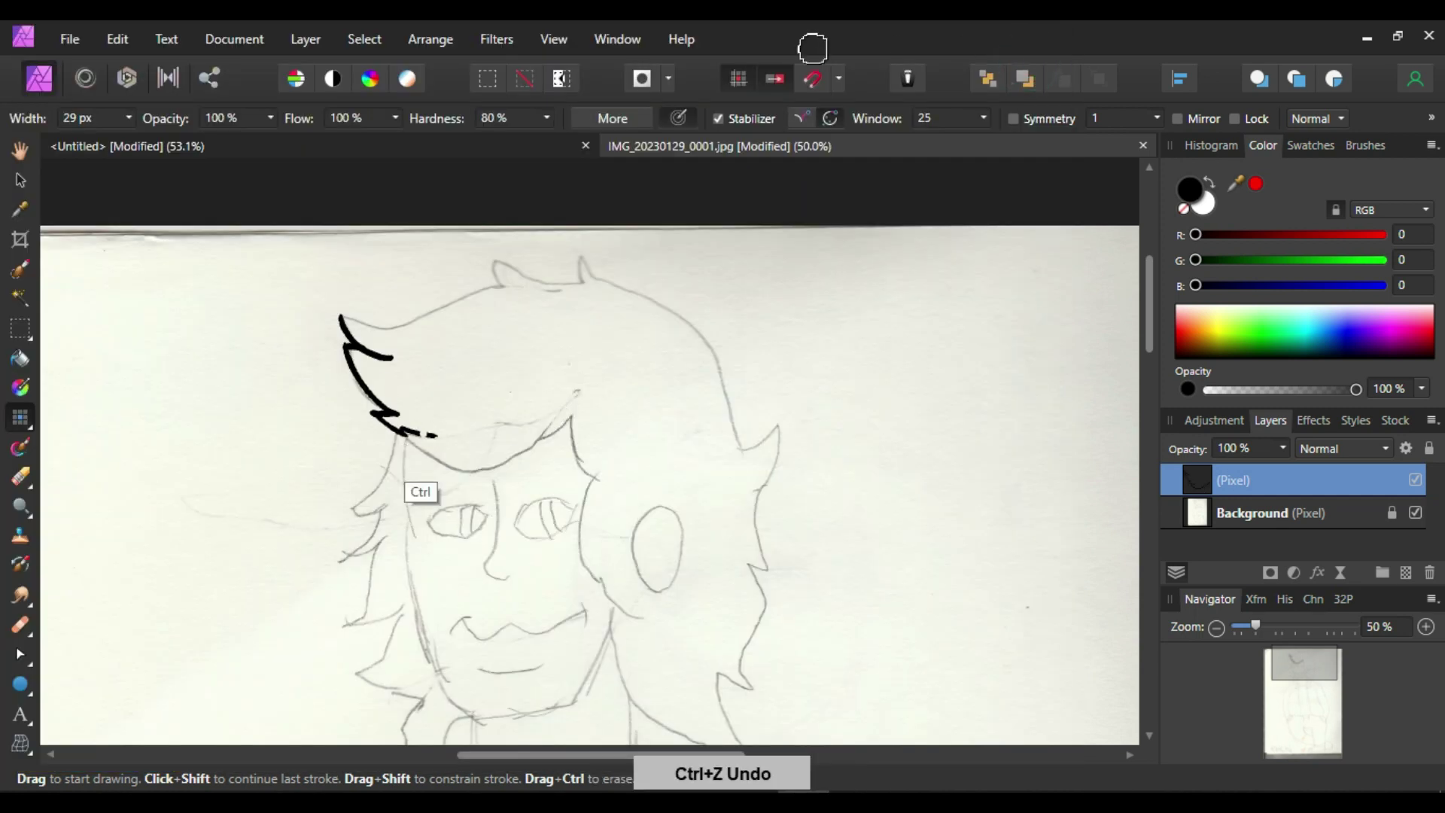
{"action": "mouse_move", "coordinate": [403, 438]}
{"action": "left_mouse_down"}
{"action": "mouse_move", "coordinate": [466, 472]}
{"action": "mouse_move", "coordinate": [572, 426]}
{"action": "mouse_move", "coordinate": [458, 467]}
{"action": "mouse_move", "coordinate": [394, 424]}
{"action": "mouse_move", "coordinate": [490, 472]}
{"action": "mouse_move", "coordinate": [578, 413]}
{"action": "left_mouse_up"}
{"action": "key", "text": "ctrl+z"}
{"action": "key", "text": "ctrl+z"}
{"action": "key", "text": "ctrl+z"}
{"action": "mouse_move", "coordinate": [399, 429]}
{"action": "left_mouse_down"}
{"action": "mouse_move", "coordinate": [451, 471]}
{"action": "mouse_move", "coordinate": [575, 431]}
{"action": "left_mouse_up"}
{"action": "key", "text": "ctrl+z"}
{"action": "left_click_drag", "start_coordinate": [404, 432], "coordinate": [573, 416]}
- Ink the upper hair outline from the fringe tip across the crown, including the two small tufts on top
{"action": "left_click_drag", "start_coordinate": [341, 316], "coordinate": [524, 270]}
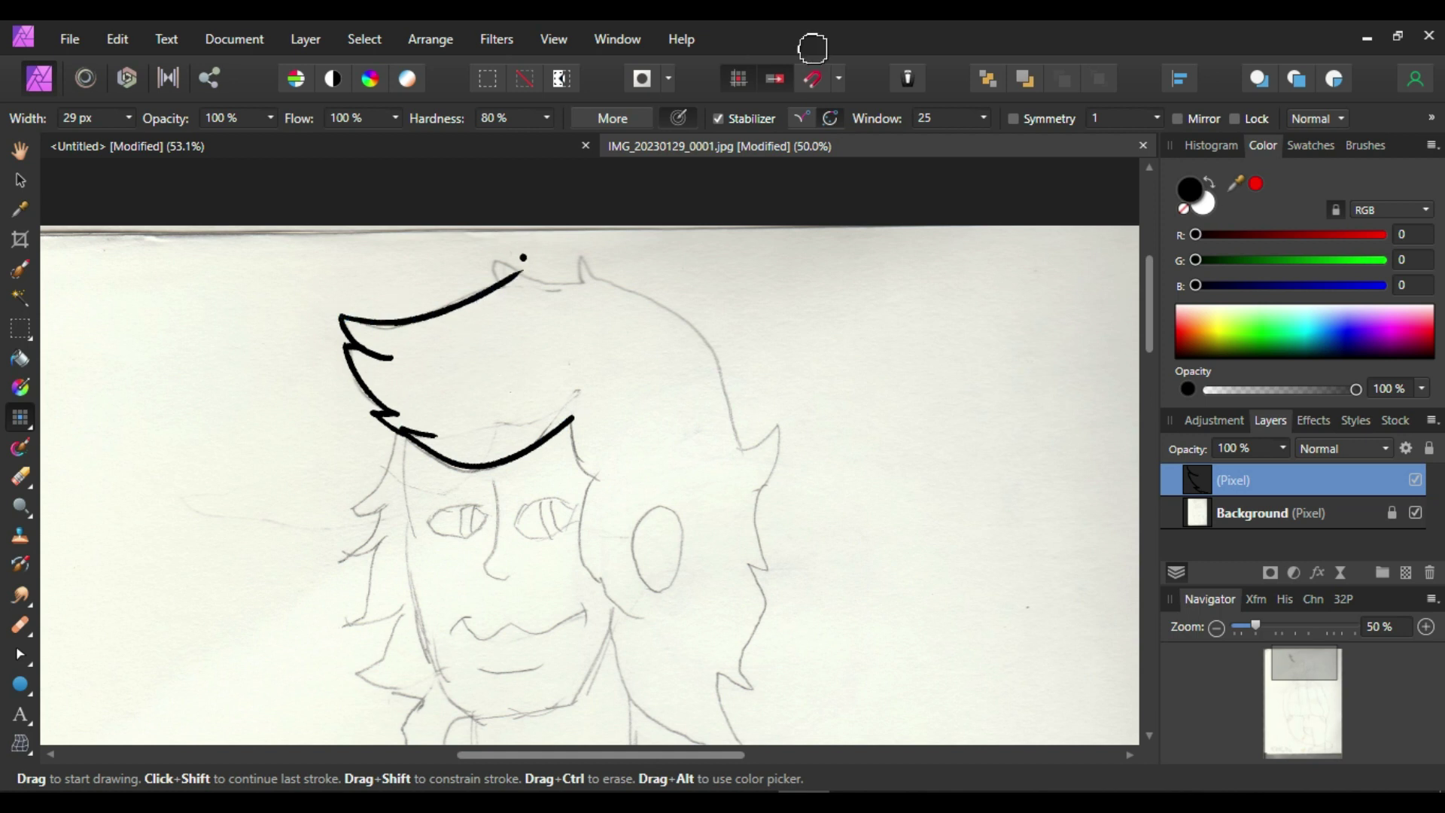
{"action": "key", "text": "ctrl+z"}
{"action": "mouse_move", "coordinate": [357, 321]}
{"action": "left_mouse_down"}
{"action": "mouse_move", "coordinate": [494, 287]}
{"action": "mouse_move", "coordinate": [500, 260]}
{"action": "mouse_move", "coordinate": [587, 281]}
{"action": "mouse_move", "coordinate": [580, 256]}
{"action": "mouse_move", "coordinate": [602, 267]}
{"action": "mouse_move", "coordinate": [589, 274]}
{"action": "mouse_move", "coordinate": [692, 323]}
{"action": "mouse_move", "coordinate": [728, 381]}
{"action": "left_mouse_up"}
{"action": "key", "text": "ctrl+z"}
{"action": "key", "text": "ctrl+z"}
{"action": "mouse_move", "coordinate": [743, 445]}
{"action": "left_mouse_down"}
{"action": "mouse_move", "coordinate": [720, 379]}
{"action": "mouse_move", "coordinate": [618, 276]}
{"action": "mouse_move", "coordinate": [596, 282]}
{"action": "mouse_move", "coordinate": [653, 304]}
{"action": "mouse_move", "coordinate": [733, 401]}
{"action": "mouse_move", "coordinate": [703, 344]}
{"action": "mouse_move", "coordinate": [597, 281]}
{"action": "mouse_move", "coordinate": [683, 332]}
{"action": "mouse_move", "coordinate": [744, 447]}
{"action": "left_mouse_up"}
{"action": "key", "text": "ctrl+z"}
{"action": "key", "text": "ctrl+z"}
{"action": "key", "text": "ctrl+z"}
{"action": "key", "text": "ctrl+z"}
{"action": "mouse_move", "coordinate": [744, 452]}
{"action": "left_mouse_down"}
{"action": "mouse_move", "coordinate": [712, 353]}
{"action": "mouse_move", "coordinate": [639, 289]}
{"action": "mouse_move", "coordinate": [697, 342]}
{"action": "mouse_move", "coordinate": [743, 451]}
{"action": "left_mouse_up"}
{"action": "key", "text": "ctrl+z"}
{"action": "left_click", "coordinate": [603, 277]}
{"action": "key", "text": "ctrl+z"}
{"action": "key", "text": "ctrl+z"}
{"action": "left_click", "coordinate": [606, 287]}
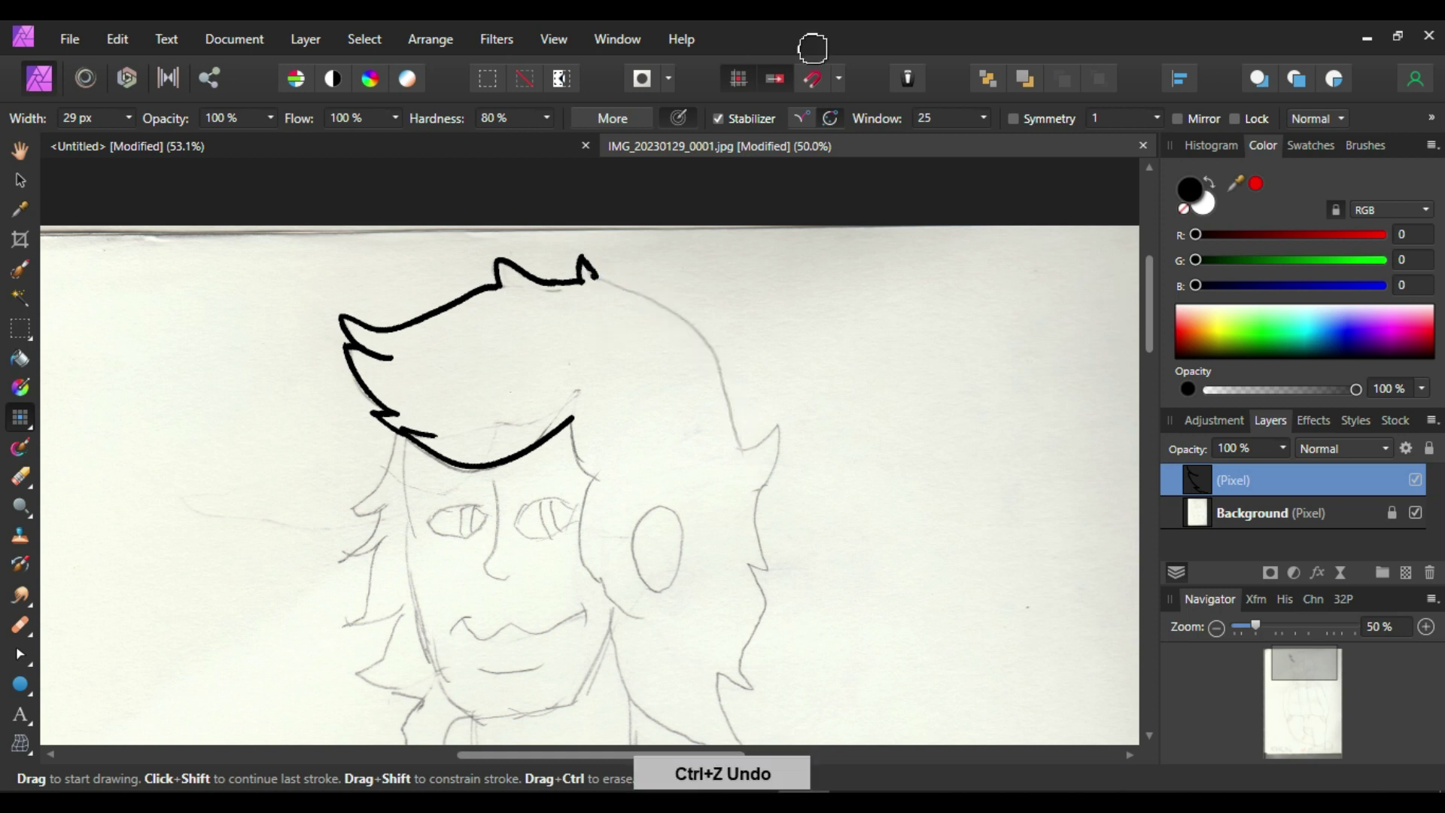
- Ink the hair outline from the second tuft over the back of the head down to the pointed side lock
{"action": "left_click_drag", "start_coordinate": [633, 294], "coordinate": [727, 413]}
{"action": "key", "text": "ctrl+z"}
{"action": "mouse_move", "coordinate": [598, 277]}
{"action": "left_mouse_down"}
{"action": "mouse_move", "coordinate": [662, 307]}
{"action": "mouse_move", "coordinate": [749, 441]}
{"action": "mouse_move", "coordinate": [710, 360]}
{"action": "mouse_move", "coordinate": [587, 263]}
{"action": "mouse_move", "coordinate": [744, 452]}
{"action": "mouse_move", "coordinate": [649, 294]}
{"action": "mouse_move", "coordinate": [691, 321]}
{"action": "left_mouse_up"}
{"action": "key", "text": "ctrl+z"}
{"action": "key", "text": "ctrl+z"}
{"action": "key", "text": "ctrl+z"}
{"action": "left_click", "coordinate": [744, 447]}
{"action": "key", "text": "ctrl+z"}
{"action": "left_click", "coordinate": [596, 277]}
{"action": "left_click_drag", "start_coordinate": [597, 277], "coordinate": [664, 302]}
- Ink the pointed side lock and the wavy outer hair edge down to the next small spike
{"action": "mouse_move", "coordinate": [741, 452]}
{"action": "left_mouse_down"}
{"action": "mouse_move", "coordinate": [786, 421]}
{"action": "mouse_move", "coordinate": [741, 452]}
{"action": "mouse_move", "coordinate": [779, 423]}
{"action": "mouse_move", "coordinate": [759, 486]}
{"action": "mouse_move", "coordinate": [770, 573]}
{"action": "left_mouse_up"}
{"action": "key", "text": "ctrl+z"}
{"action": "key", "text": "ctrl+z"}
{"action": "key", "text": "ctrl+z"}
{"action": "key", "text": "ctrl+z"}
{"action": "mouse_move", "coordinate": [758, 486]}
{"action": "left_mouse_down"}
{"action": "mouse_move", "coordinate": [786, 577]}
{"action": "mouse_move", "coordinate": [749, 564]}
{"action": "mouse_move", "coordinate": [776, 570]}
{"action": "mouse_move", "coordinate": [748, 649]}
{"action": "left_mouse_up"}
{"action": "key", "text": "ctrl+z"}
{"action": "key", "text": "ctrl+z"}
{"action": "key", "text": "ctrl+z"}
- Ink the lower outer hair edge on the right side of the head, including the inward notch and bottom strand
{"action": "mouse_move", "coordinate": [750, 564]}
{"action": "left_mouse_down"}
{"action": "mouse_move", "coordinate": [762, 606]}
{"action": "mouse_move", "coordinate": [743, 651]}
{"action": "mouse_move", "coordinate": [752, 691]}
{"action": "mouse_move", "coordinate": [746, 660]}
{"action": "left_mouse_up"}
{"action": "key", "text": "ctrl+z"}
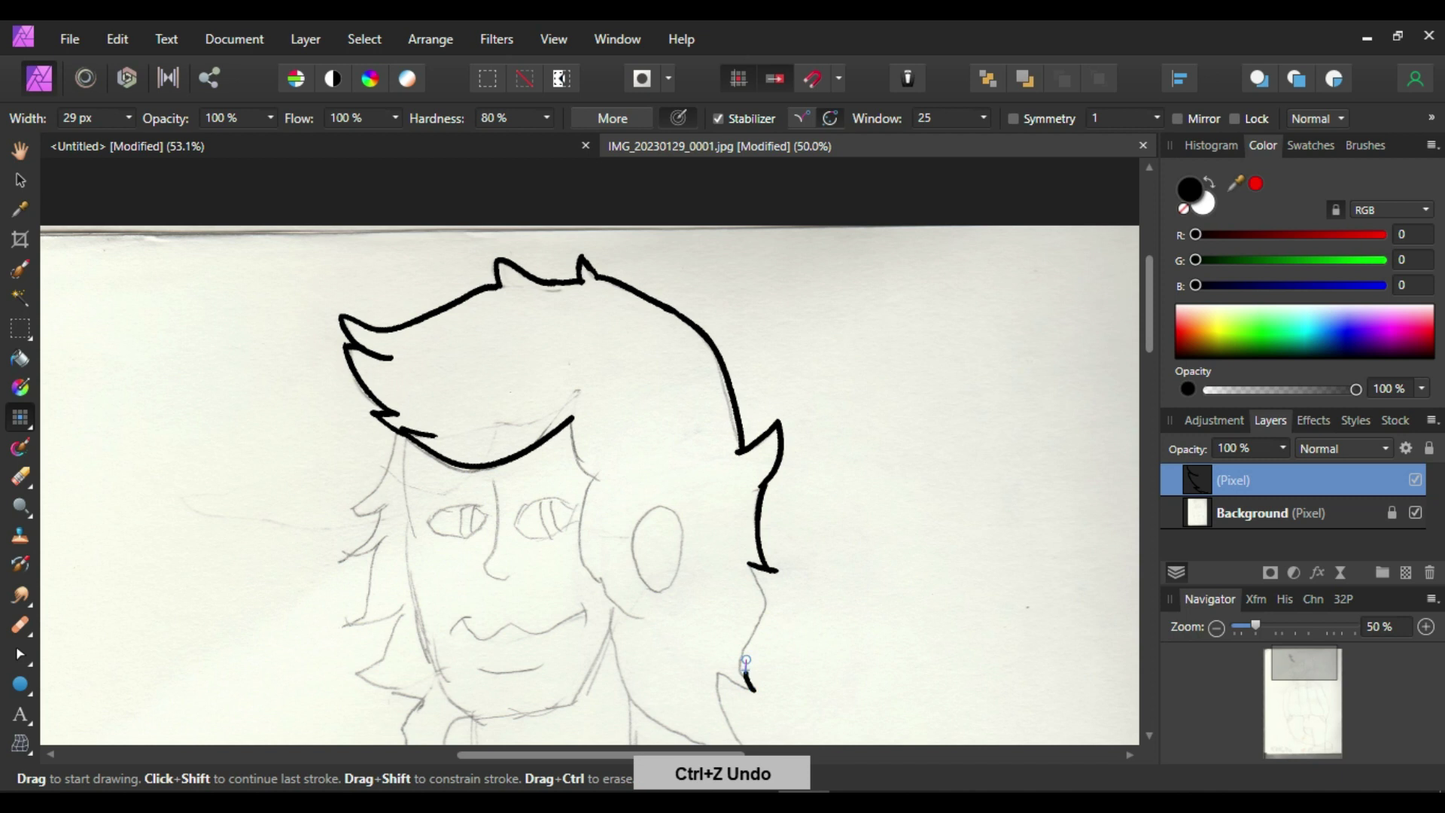
{"action": "key", "text": "ctrl+z"}
{"action": "key", "text": "ctrl+z"}
{"action": "mouse_move", "coordinate": [750, 645]}
{"action": "left_mouse_down"}
{"action": "mouse_move", "coordinate": [767, 608]}
{"action": "mouse_move", "coordinate": [744, 651]}
{"action": "mouse_move", "coordinate": [749, 692]}
{"action": "mouse_move", "coordinate": [718, 676]}
{"action": "mouse_move", "coordinate": [716, 726]}
{"action": "mouse_move", "coordinate": [741, 744]}
{"action": "left_mouse_up"}
{"action": "key", "text": "ctrl+z"}
{"action": "key", "text": "ctrl+z"}
{"action": "left_click", "coordinate": [709, 673]}
{"action": "key", "text": "ctrl+z"}
{"action": "mouse_move", "coordinate": [721, 675]}
{"action": "left_mouse_down"}
{"action": "mouse_move", "coordinate": [718, 706]}
{"action": "mouse_move", "coordinate": [745, 744]}
{"action": "left_mouse_up"}
{"action": "key", "text": "ctrl+z"}
{"action": "left_click_drag", "start_coordinate": [720, 672], "coordinate": [728, 721]}
{"action": "key", "text": "ctrl+z"}
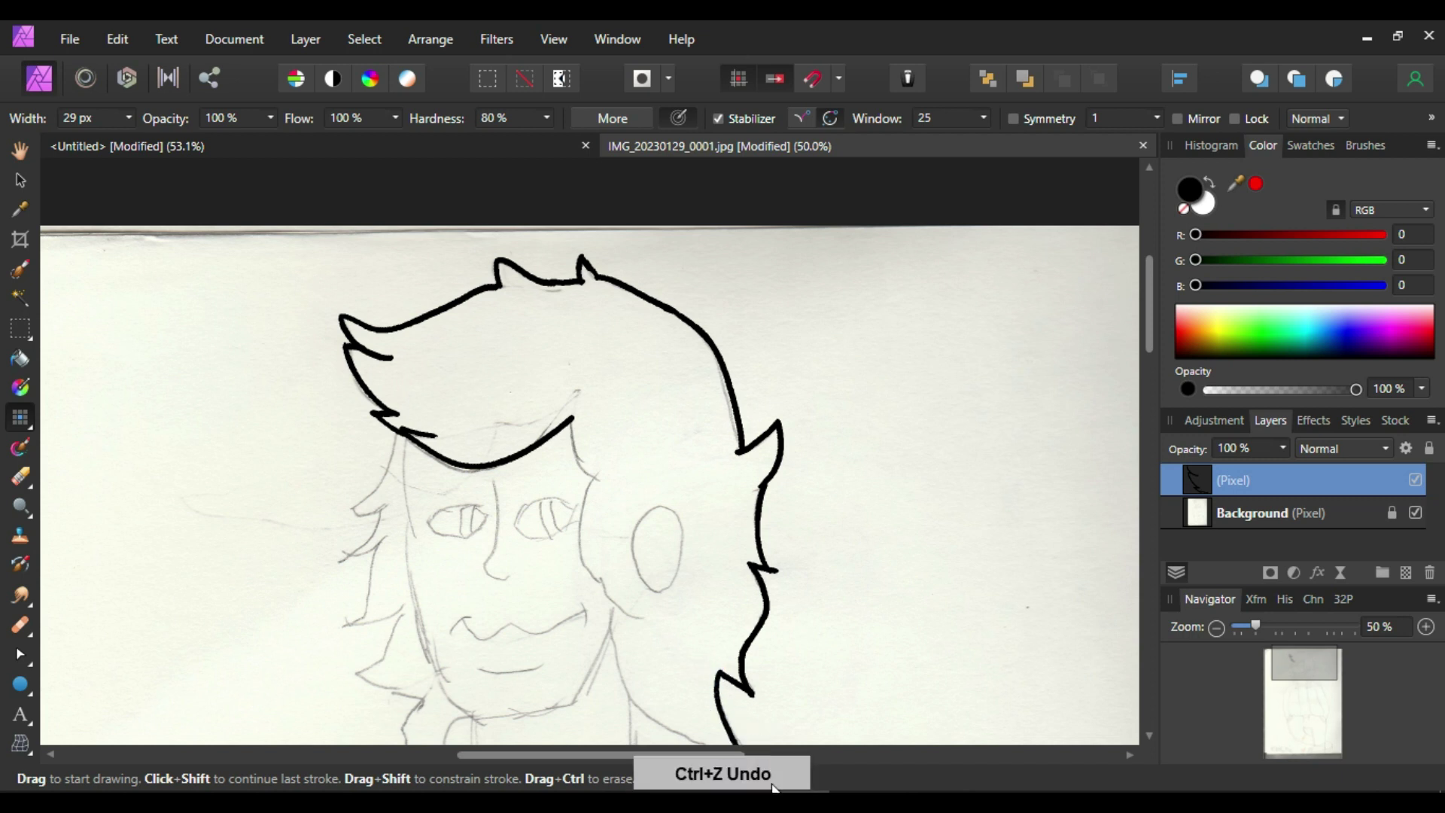
- Ink the jagged hair locks along the left side of the face, from below the fringe to chin level
{"action": "left_click", "coordinate": [572, 493]}
{"action": "mouse_move", "coordinate": [397, 446]}
{"action": "left_mouse_down"}
{"action": "mouse_move", "coordinate": [338, 511]}
{"action": "mouse_move", "coordinate": [334, 555]}
{"action": "mouse_move", "coordinate": [393, 539]}
{"action": "mouse_move", "coordinate": [350, 634]}
{"action": "mouse_move", "coordinate": [427, 601]}
{"action": "left_mouse_up"}
{"action": "key", "text": "ctrl+z"}
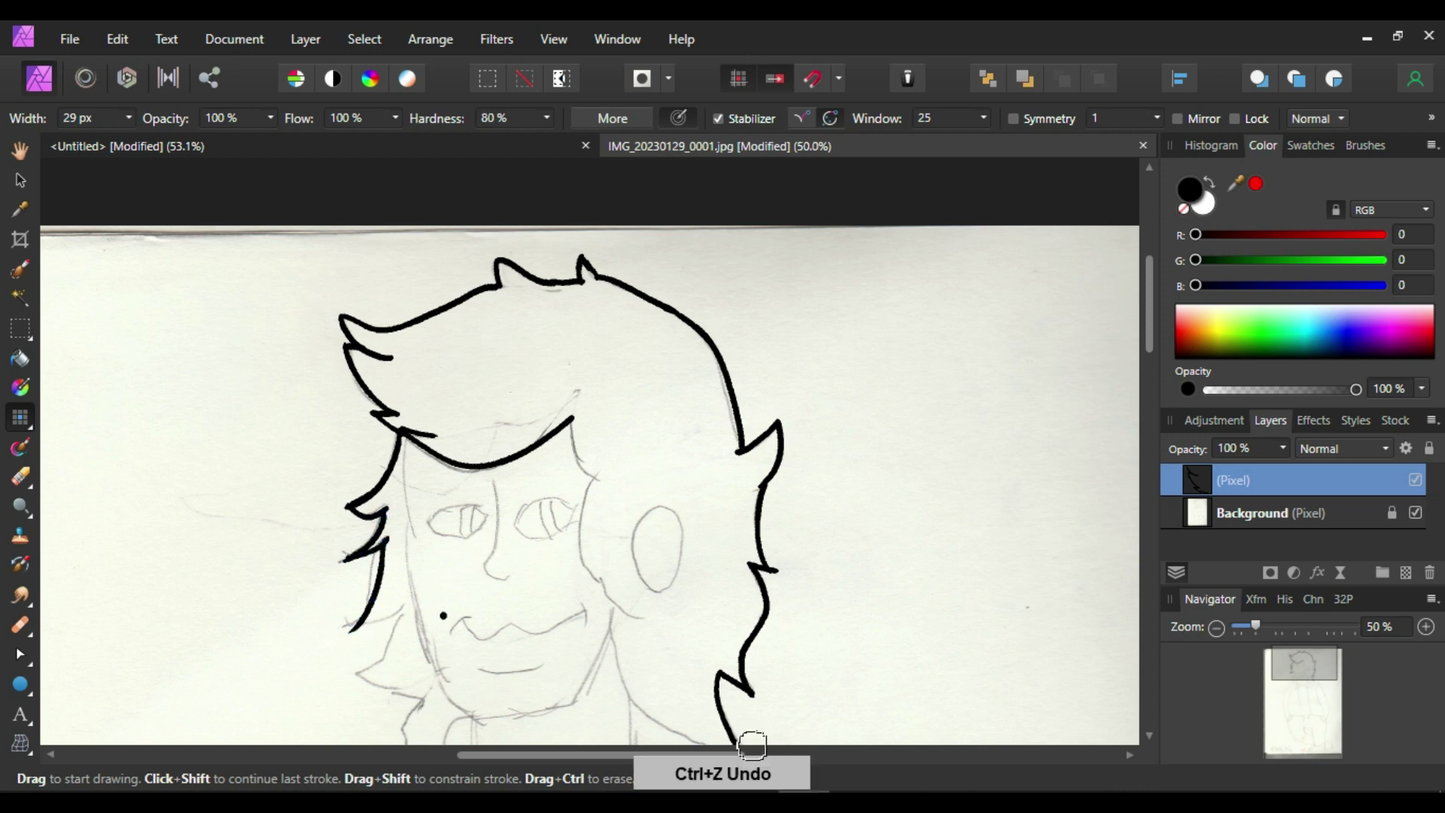
{"action": "mouse_move", "coordinate": [399, 616]}
{"action": "left_mouse_down"}
{"action": "mouse_move", "coordinate": [342, 684]}
{"action": "mouse_move", "coordinate": [422, 698]}
{"action": "mouse_move", "coordinate": [359, 663]}
{"action": "mouse_move", "coordinate": [427, 705]}
{"action": "left_mouse_up"}
{"action": "key", "text": "ctrl+z"}
{"action": "key", "text": "ctrl+z"}
{"action": "left_click_drag", "start_coordinate": [353, 673], "coordinate": [397, 622]}
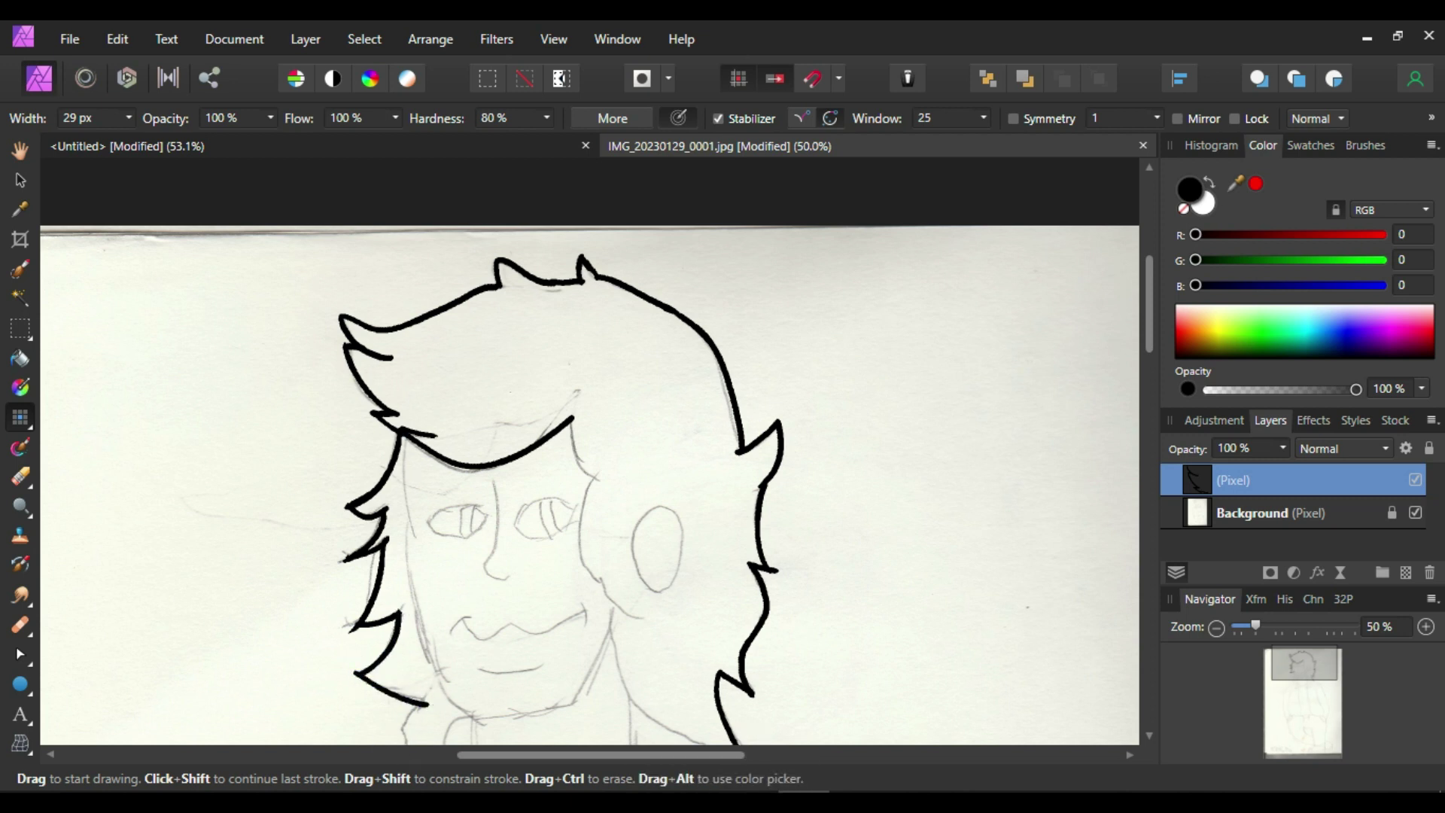
- Ink the left face contour from the fringe down to the chin
{"action": "left_click_drag", "start_coordinate": [401, 435], "coordinate": [444, 648]}
{"action": "left_click", "coordinate": [468, 675]}
{"action": "key", "text": "ctrl+z"}
{"action": "mouse_move", "coordinate": [475, 719]}
{"action": "left_mouse_down"}
{"action": "mouse_move", "coordinate": [408, 516]}
{"action": "mouse_move", "coordinate": [404, 429]}
{"action": "left_mouse_up"}
{"action": "key", "text": "ctrl+z"}
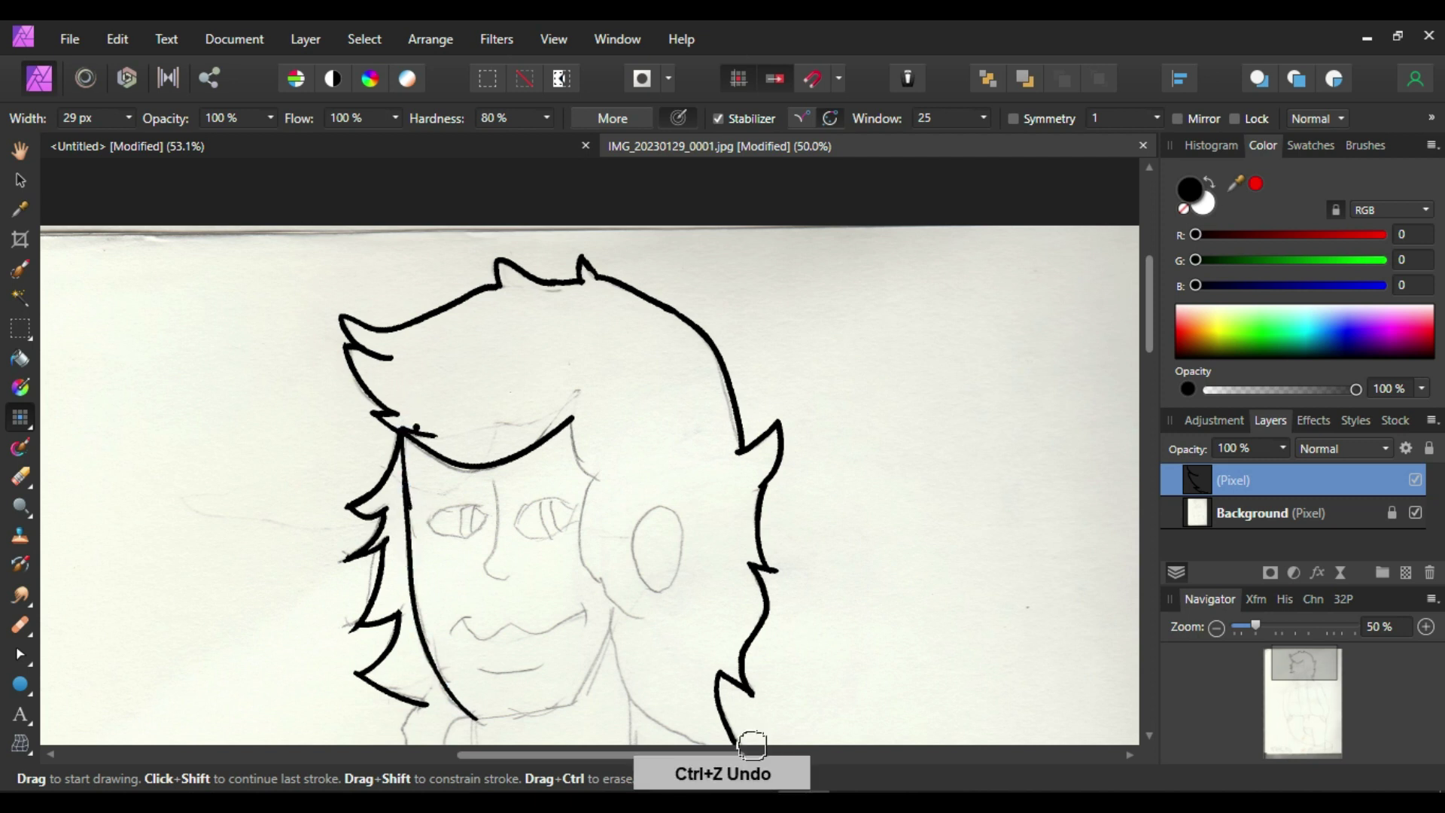
- Ink the inner hair edge from the fringe corner down the right side of the face to the jaw
{"action": "left_click", "coordinate": [580, 411]}
{"action": "left_click_drag", "start_coordinate": [571, 426], "coordinate": [599, 478]}
{"action": "left_click", "coordinate": [594, 496]}
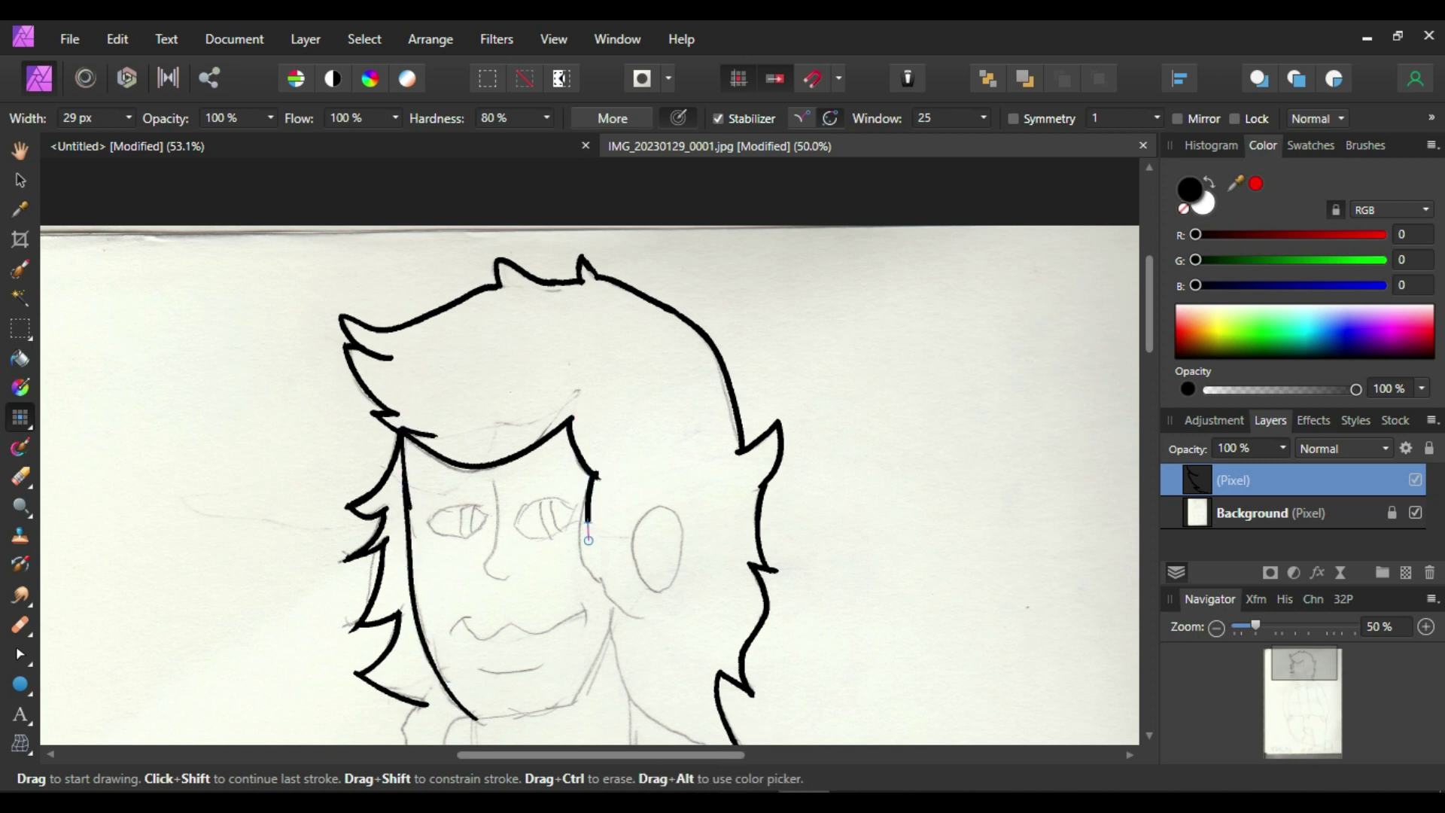
{"action": "left_click_drag", "start_coordinate": [589, 541], "coordinate": [615, 591]}
{"action": "key", "text": "ctrl+z"}
{"action": "left_click_drag", "start_coordinate": [594, 476], "coordinate": [640, 628]}
{"action": "key", "text": "ctrl+z"}
{"action": "left_click_drag", "start_coordinate": [641, 623], "coordinate": [600, 474]}
- Ink the oval ear inside the hair on the right side of the head
{"action": "mouse_move", "coordinate": [635, 567]}
{"action": "left_mouse_down"}
{"action": "mouse_move", "coordinate": [684, 531]}
{"action": "mouse_move", "coordinate": [631, 554]}
{"action": "mouse_move", "coordinate": [631, 528]}
{"action": "mouse_move", "coordinate": [692, 527]}
{"action": "left_mouse_up"}
{"action": "key", "text": "ctrl+z"}
{"action": "key", "text": "ctrl+z"}
{"action": "mouse_move", "coordinate": [656, 592]}
{"action": "left_mouse_down"}
{"action": "mouse_move", "coordinate": [651, 505]}
{"action": "mouse_move", "coordinate": [647, 599]}
{"action": "left_mouse_up"}
{"action": "key", "text": "e"}
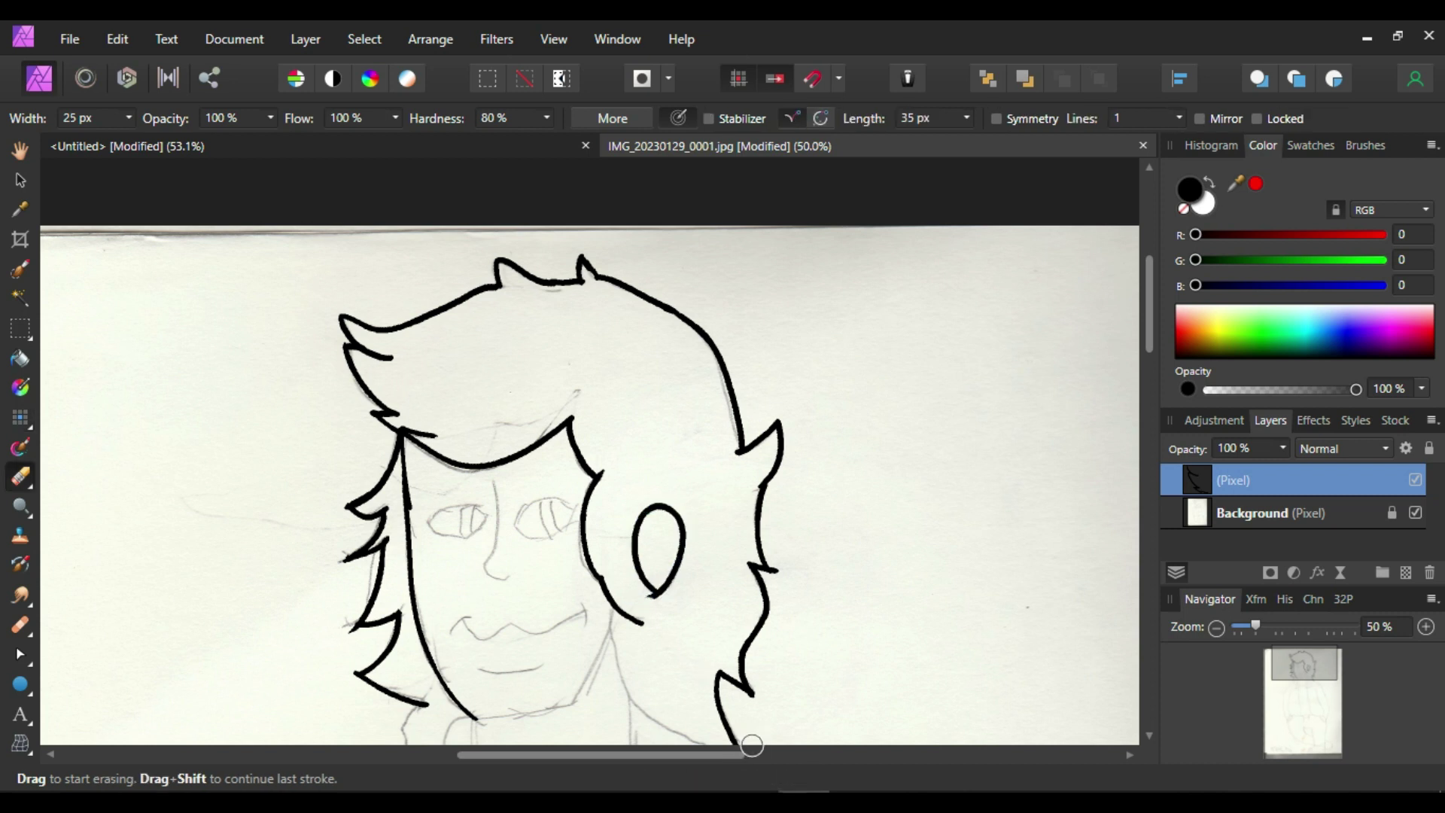
{"action": "key", "text": "b"}
- Ink the jawline from below the hair edge around to the chin, joining the left face contour
{"action": "left_click_drag", "start_coordinate": [617, 603], "coordinate": [572, 697]}
{"action": "left_click", "coordinate": [478, 716]}
{"action": "mouse_move", "coordinate": [475, 718]}
{"action": "left_mouse_down"}
{"action": "mouse_move", "coordinate": [578, 691]}
{"action": "mouse_move", "coordinate": [568, 703]}
{"action": "mouse_move", "coordinate": [470, 716]}
{"action": "mouse_move", "coordinate": [591, 684]}
{"action": "mouse_move", "coordinate": [450, 717]}
{"action": "mouse_move", "coordinate": [590, 678]}
{"action": "left_mouse_up"}
{"action": "key", "text": "ctrl+z"}
{"action": "key", "text": "ctrl+z"}
{"action": "key", "text": "ctrl+z"}
{"action": "key", "text": "ctrl+z"}
{"action": "key", "text": "ctrl+z"}
- Ink the curved lower edge of the hair from the jaw down toward the right shoulder
{"action": "left_click_drag", "start_coordinate": [604, 629], "coordinate": [727, 742]}
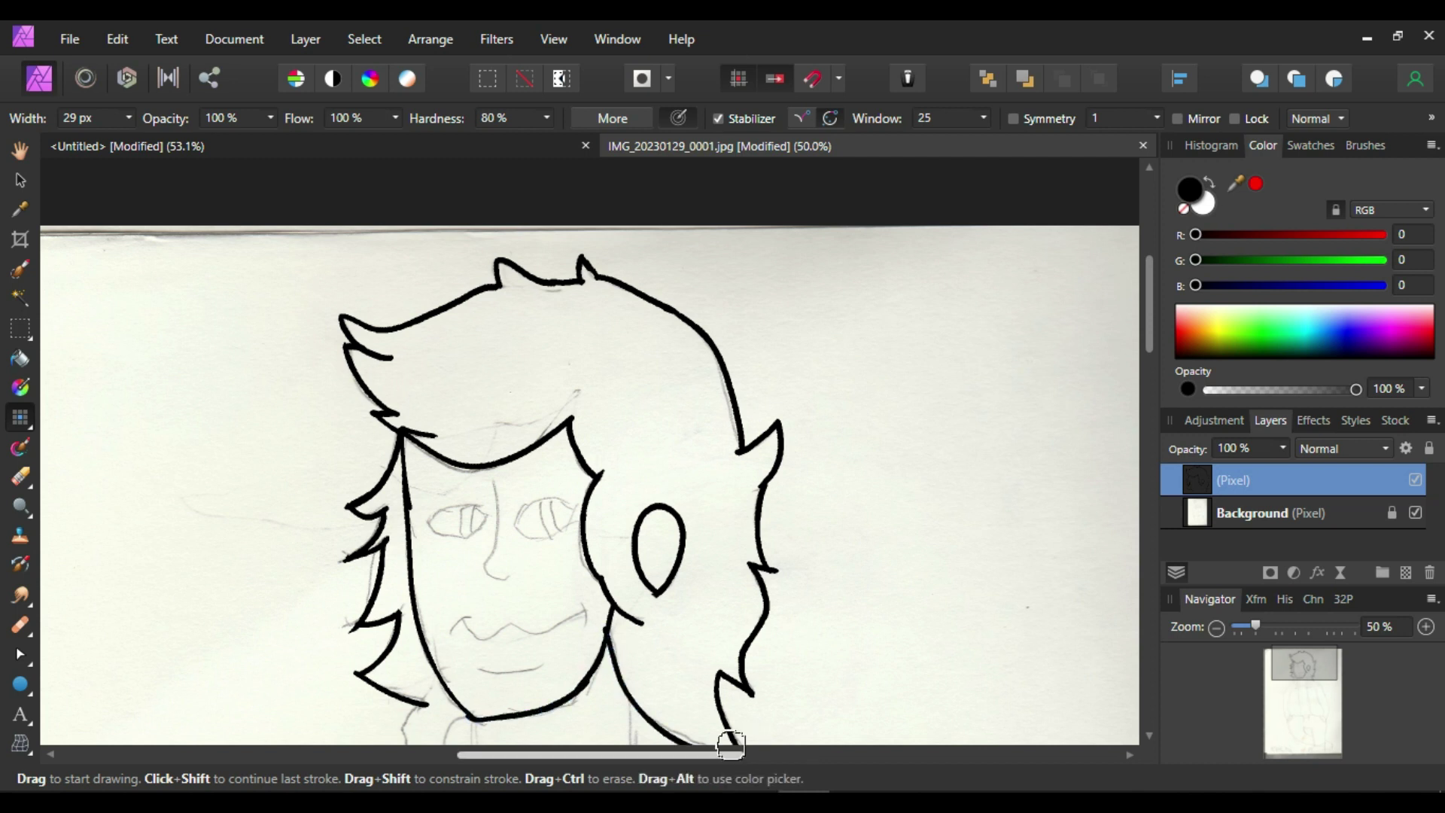
{"action": "left_click", "coordinate": [1039, 69]}
{"action": "key", "text": "ctrl+z"}
{"action": "mouse_move", "coordinate": [606, 621]}
{"action": "left_mouse_down"}
{"action": "mouse_move", "coordinate": [659, 728]}
{"action": "mouse_move", "coordinate": [706, 745]}
{"action": "left_mouse_up"}
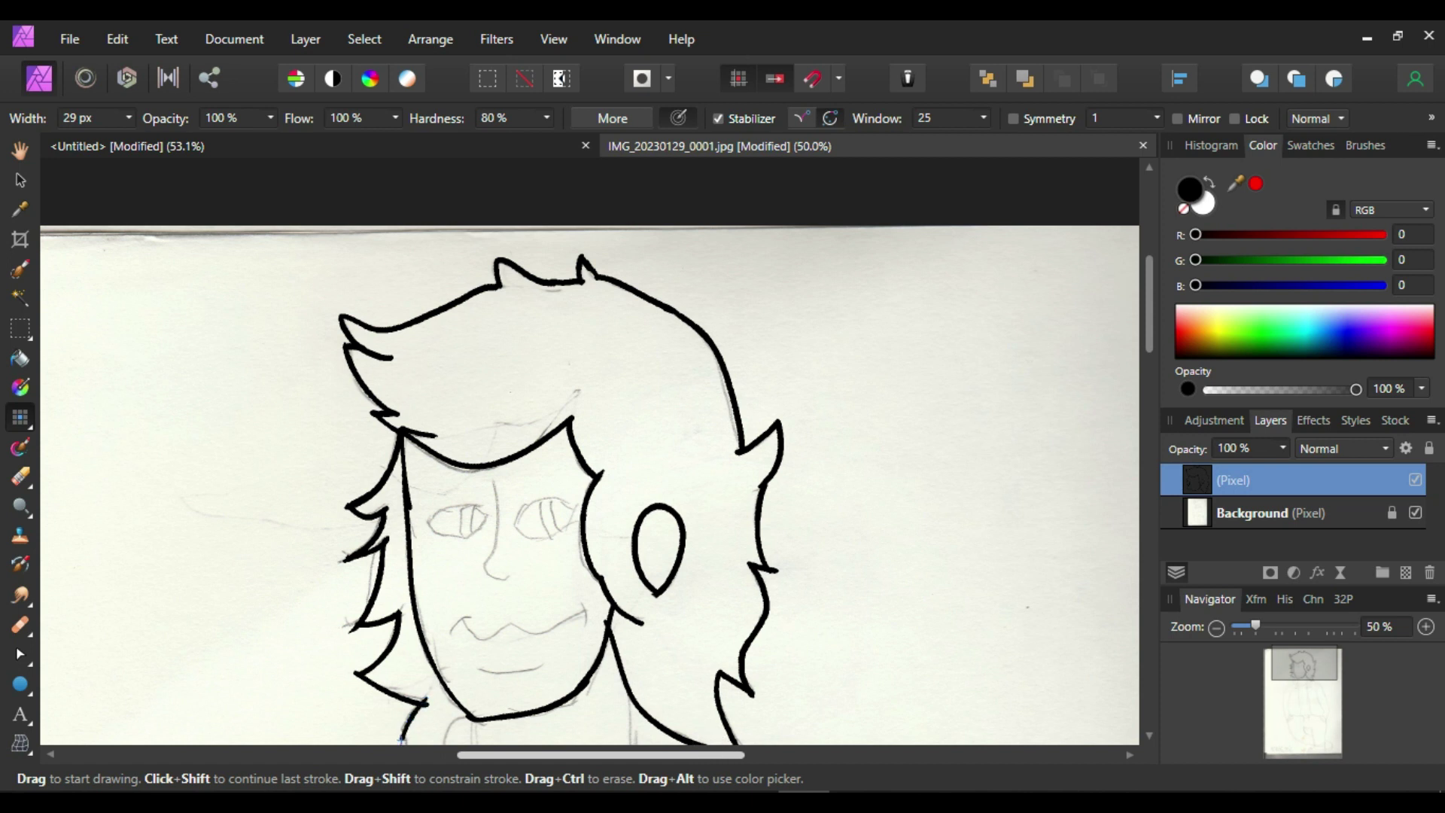
- Ink the start of the lock below the chin's left side and the right side line of the neck
{"action": "key", "text": "ctrl+z"}
{"action": "mouse_move", "coordinate": [427, 702]}
{"action": "left_mouse_down"}
{"action": "mouse_move", "coordinate": [404, 742]}
{"action": "mouse_move", "coordinate": [437, 749]}
{"action": "left_mouse_up"}
{"action": "key", "text": "ctrl+z"}
{"action": "left_click_drag", "start_coordinate": [632, 696], "coordinate": [631, 745]}
- Ink the nose line and both eyes with their pupils over the sketch
{"action": "mouse_move", "coordinate": [491, 477]}
{"action": "left_mouse_down"}
{"action": "mouse_move", "coordinate": [504, 595]}
{"action": "mouse_move", "coordinate": [493, 482]}
{"action": "left_mouse_up"}
{"action": "key", "text": "ctrl+z"}
{"action": "mouse_move", "coordinate": [429, 521]}
{"action": "left_mouse_down"}
{"action": "mouse_move", "coordinate": [488, 515]}
{"action": "mouse_move", "coordinate": [424, 520]}
{"action": "mouse_move", "coordinate": [459, 539]}
{"action": "mouse_move", "coordinate": [577, 513]}
{"action": "mouse_move", "coordinate": [544, 530]}
{"action": "mouse_move", "coordinate": [540, 505]}
{"action": "left_mouse_up"}
{"action": "left_click", "coordinate": [559, 493]}
{"action": "key", "text": "ctrl+z"}
- Ink the wavy mouth line and the short lower lip curve beneath it
{"action": "mouse_move", "coordinate": [458, 617]}
{"action": "left_mouse_down"}
{"action": "mouse_move", "coordinate": [524, 632]}
{"action": "mouse_move", "coordinate": [591, 605]}
{"action": "left_mouse_up"}
{"action": "key", "text": "ctrl+z"}
{"action": "key", "text": "ctrl+z"}
{"action": "mouse_move", "coordinate": [581, 601]}
{"action": "left_mouse_down"}
{"action": "mouse_move", "coordinate": [586, 626]}
{"action": "mouse_move", "coordinate": [519, 620]}
{"action": "left_mouse_up"}
{"action": "key", "text": "ctrl+z"}
{"action": "key", "text": "ctrl+z"}
{"action": "key", "text": "ctrl+z"}
{"action": "left_click_drag", "start_coordinate": [479, 673], "coordinate": [549, 664]}
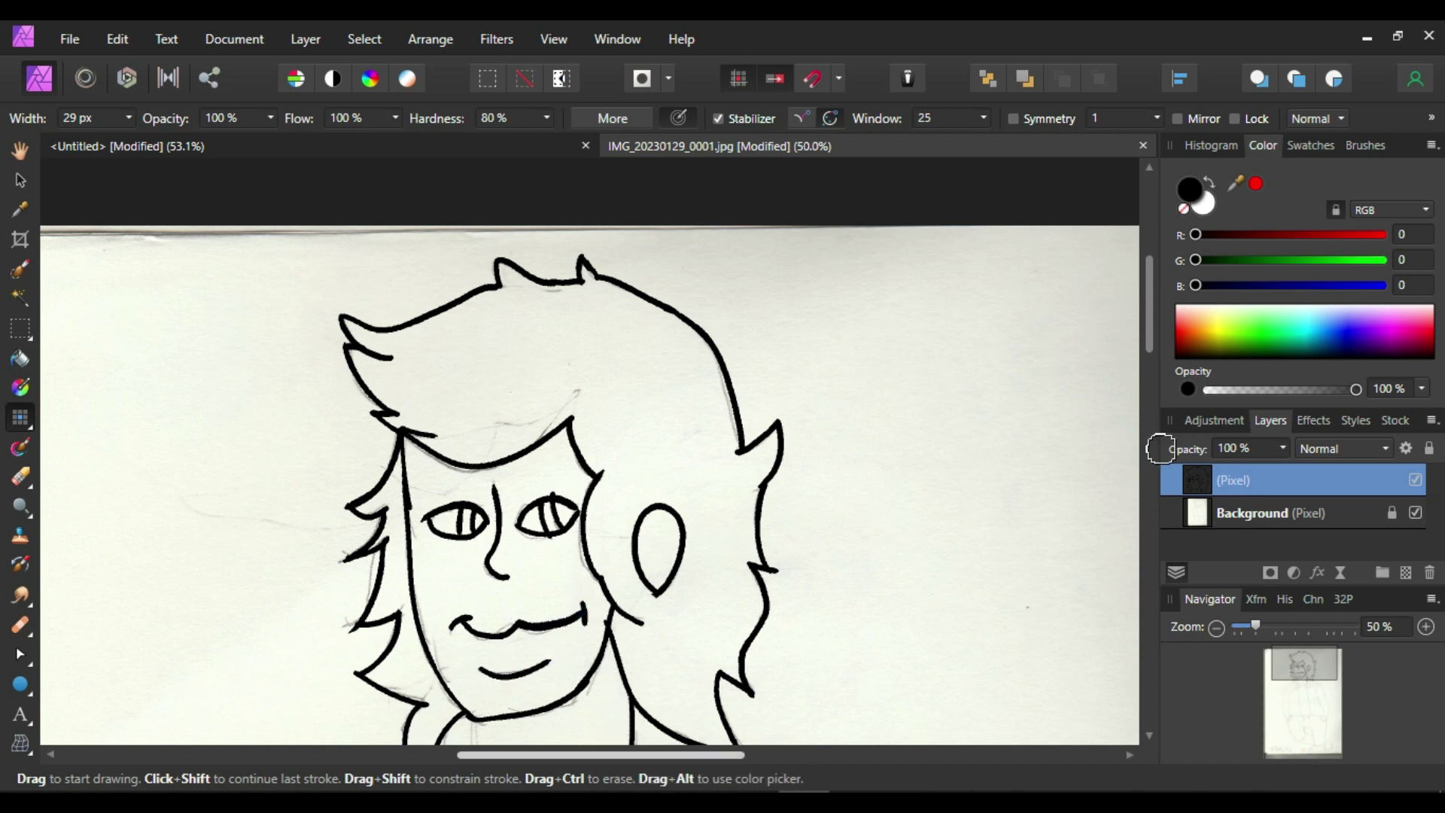
- Complete the pointed tip of the hair lock to the left of the neck
{"action": "left_click_drag", "start_coordinate": [1149, 301], "coordinate": [1151, 392]}
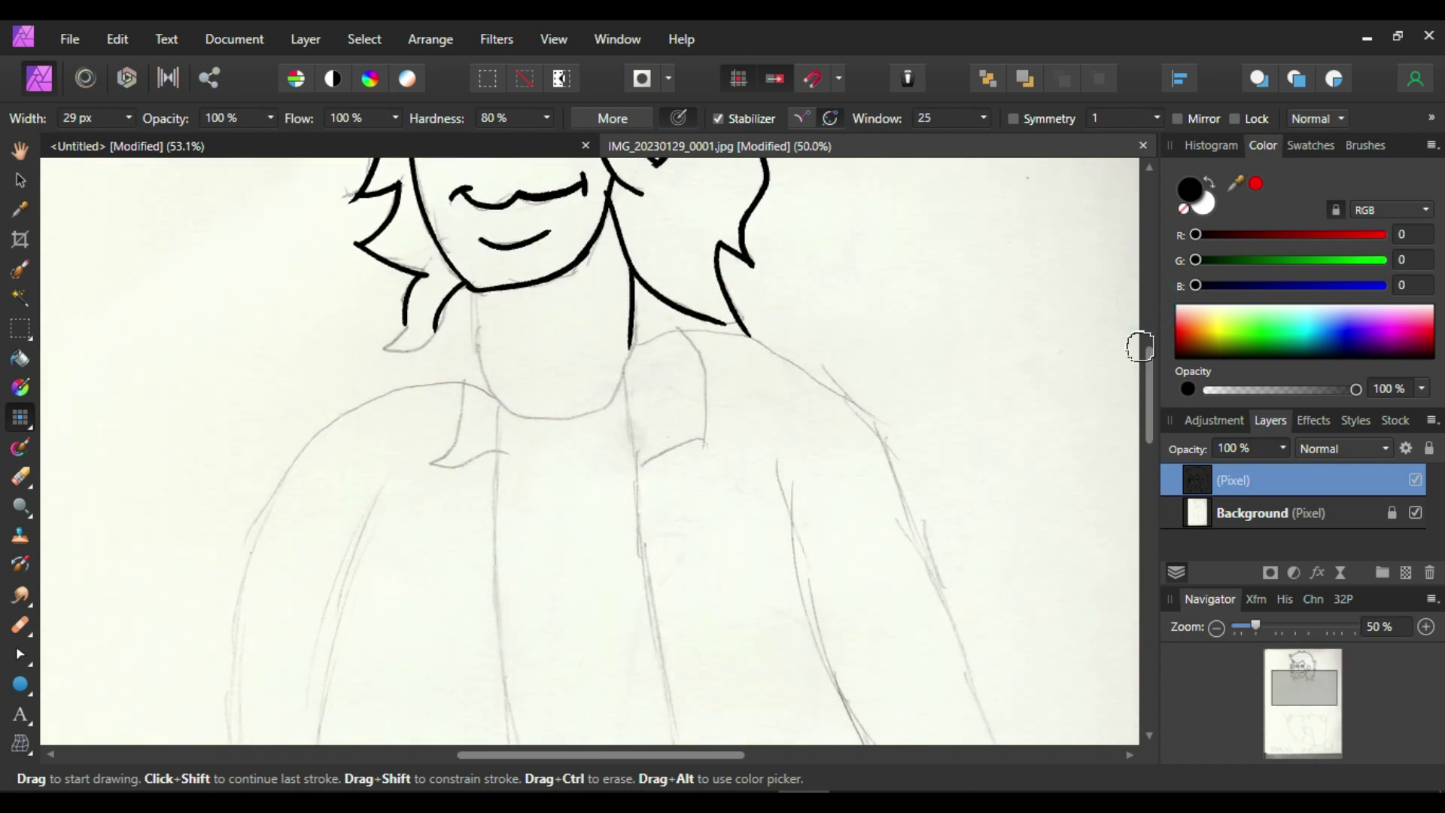
{"action": "key", "text": "e"}
{"action": "key", "text": "b"}
{"action": "left_click_drag", "start_coordinate": [448, 293], "coordinate": [384, 355]}
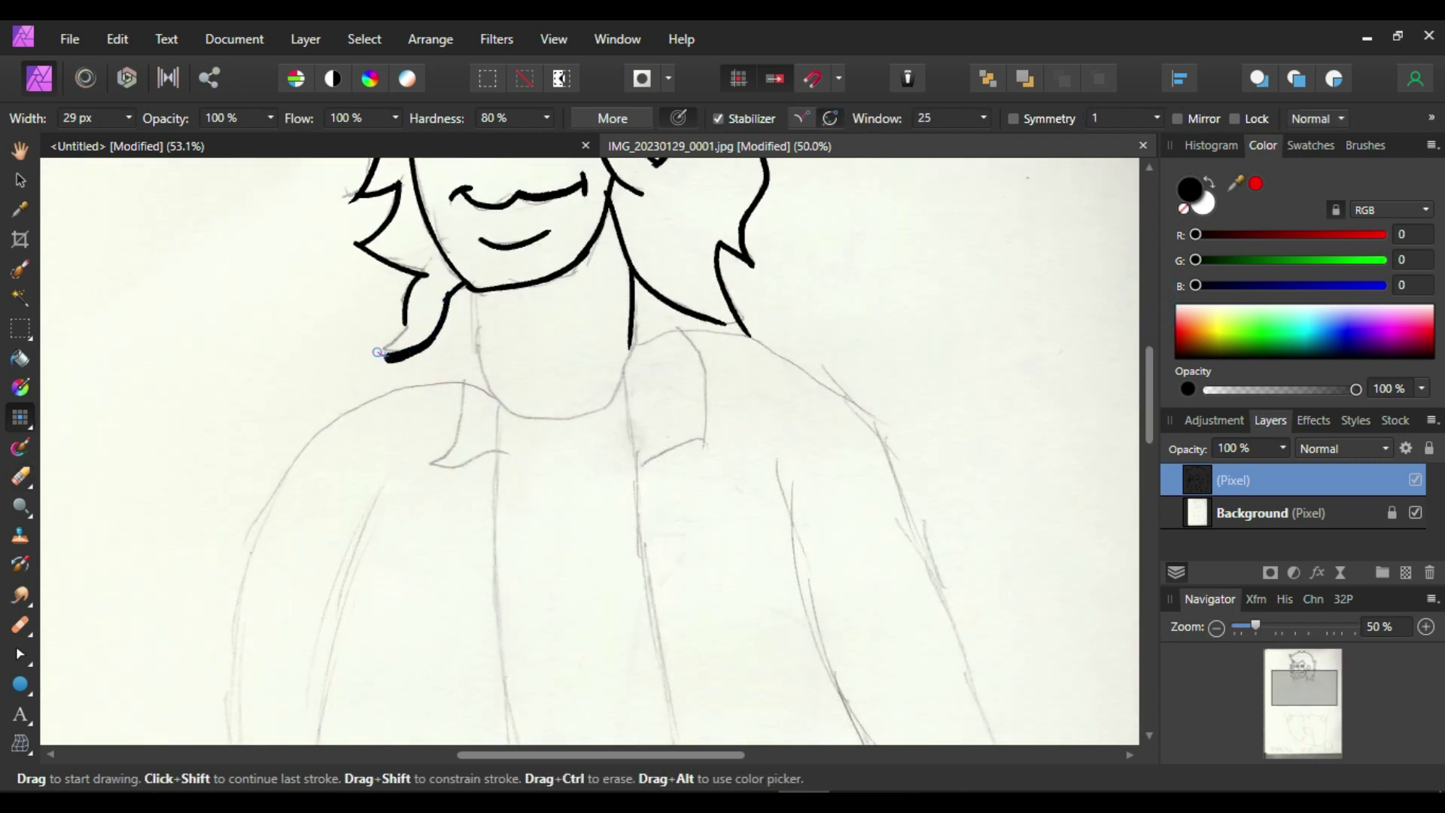
{"action": "key", "text": "ctrl+z"}
{"action": "key", "text": "ctrl+z"}
{"action": "key", "text": "ctrl+z"}
{"action": "key", "text": "ctrl+z"}
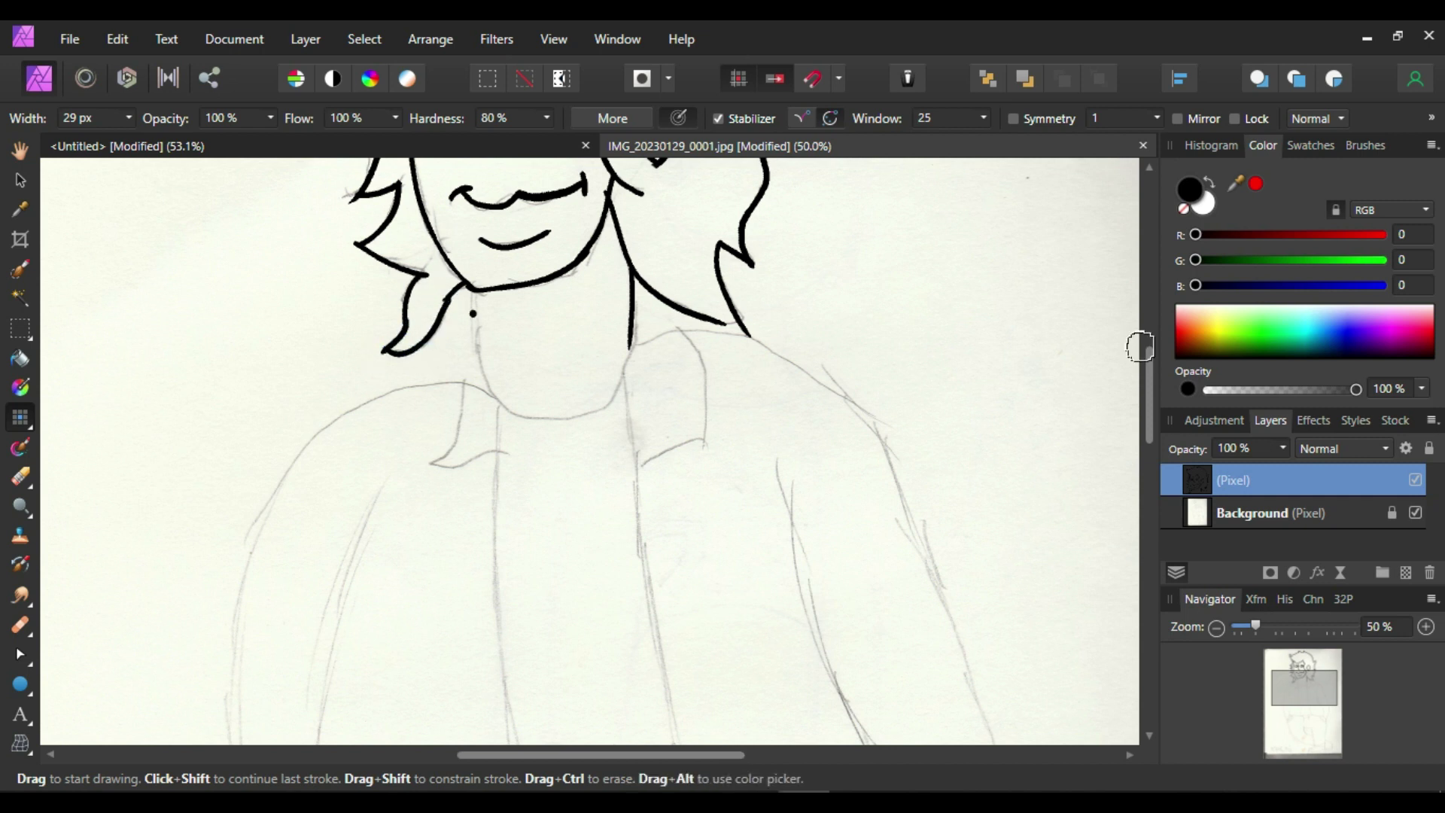
- Ink the left side of the neck and the rounded neckline joining both neck lines
{"action": "mouse_move", "coordinate": [472, 291]}
{"action": "left_mouse_down"}
{"action": "mouse_move", "coordinate": [499, 400]}
{"action": "mouse_move", "coordinate": [480, 292]}
{"action": "mouse_move", "coordinate": [470, 338]}
{"action": "mouse_move", "coordinate": [527, 423]}
{"action": "mouse_move", "coordinate": [473, 292]}
{"action": "mouse_move", "coordinate": [519, 414]}
{"action": "mouse_move", "coordinate": [473, 295]}
{"action": "mouse_move", "coordinate": [478, 339]}
{"action": "mouse_move", "coordinate": [524, 421]}
{"action": "left_mouse_up"}
{"action": "key", "text": "ctrl+z"}
{"action": "key", "text": "ctrl+z"}
{"action": "key", "text": "ctrl+z"}
{"action": "key", "text": "ctrl+z"}
{"action": "key", "text": "ctrl+z"}
{"action": "key", "text": "ctrl+z"}
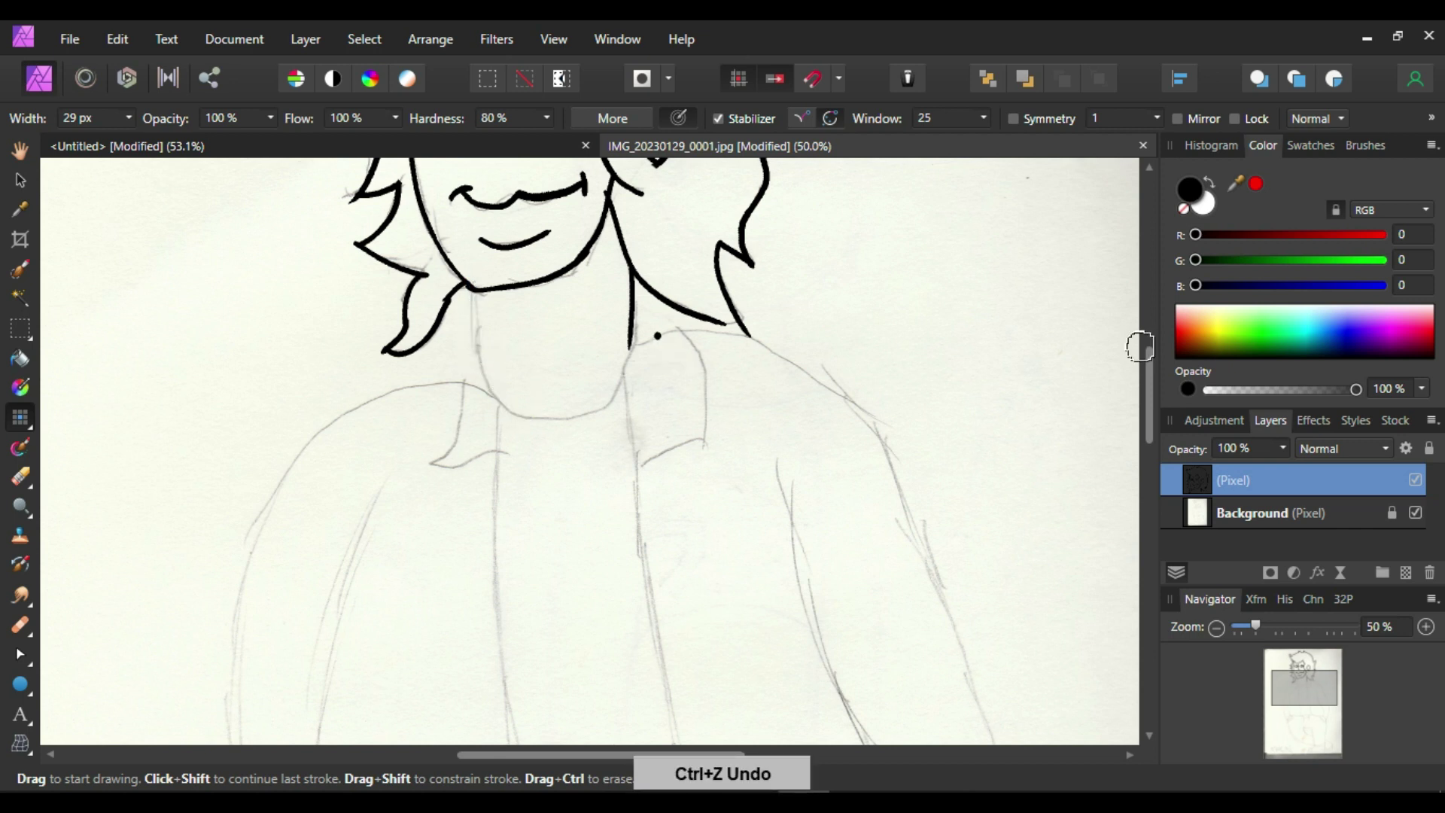
{"action": "left_click_drag", "start_coordinate": [632, 340], "coordinate": [586, 419]}
{"action": "mouse_move", "coordinate": [473, 292]}
{"action": "left_mouse_down"}
{"action": "mouse_move", "coordinate": [512, 409]}
{"action": "mouse_move", "coordinate": [572, 420]}
{"action": "mouse_move", "coordinate": [490, 406]}
{"action": "mouse_move", "coordinate": [479, 382]}
{"action": "mouse_move", "coordinate": [556, 422]}
{"action": "mouse_move", "coordinate": [600, 414]}
{"action": "left_mouse_up"}
{"action": "key", "text": "ctrl+z"}
{"action": "key", "text": "ctrl+z"}
{"action": "key", "text": "ctrl+z"}
{"action": "left_click_drag", "start_coordinate": [472, 292], "coordinate": [482, 374]}
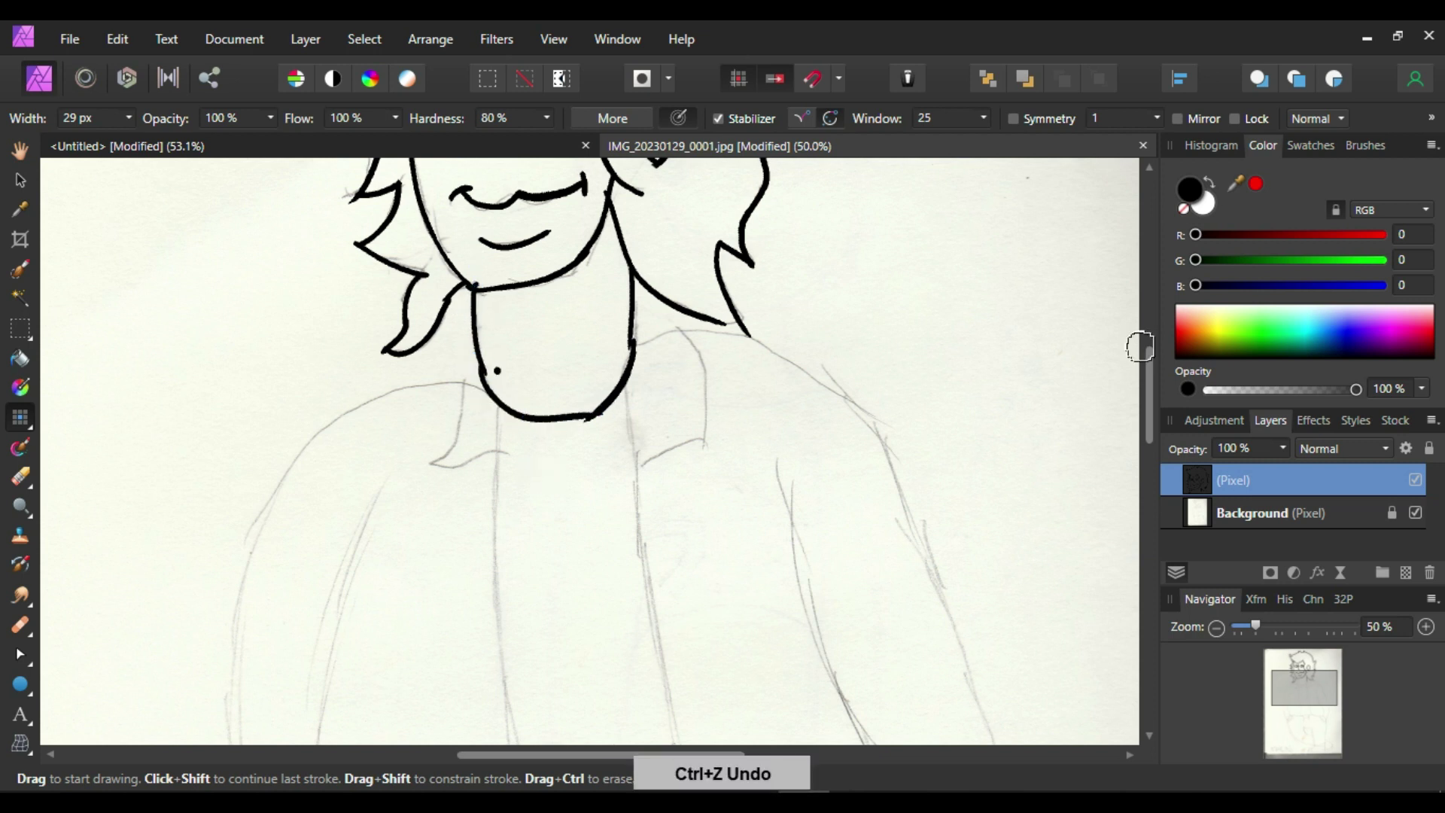
{"action": "mouse_move", "coordinate": [637, 343]}
{"action": "left_mouse_down"}
{"action": "mouse_move", "coordinate": [686, 326]}
{"action": "mouse_move", "coordinate": [759, 340]}
{"action": "left_mouse_up"}
{"action": "key", "text": "ctrl+z"}
{"action": "key", "text": "ctrl+z"}
- Rework the hair tip above the right shoulder so its two edges meet in a closed, rounded point
{"action": "key", "text": "e"}
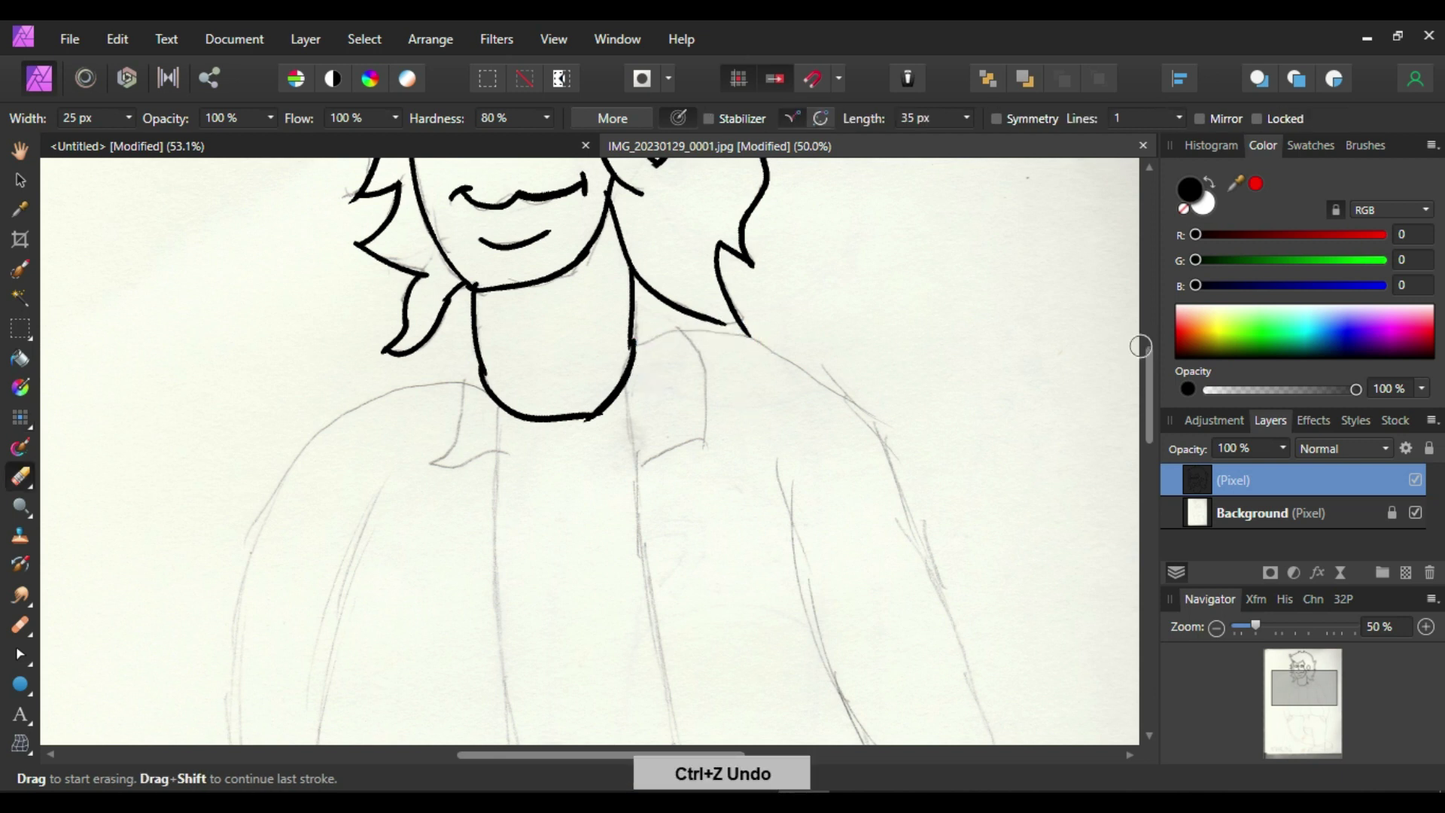
{"action": "key", "text": "b"}
{"action": "left_click_drag", "start_coordinate": [720, 321], "coordinate": [743, 313]}
{"action": "key", "text": "ctrl+z"}
{"action": "key", "text": "ctrl+z"}
{"action": "key", "text": "ctrl+z"}
{"action": "key", "text": "ctrl+z"}
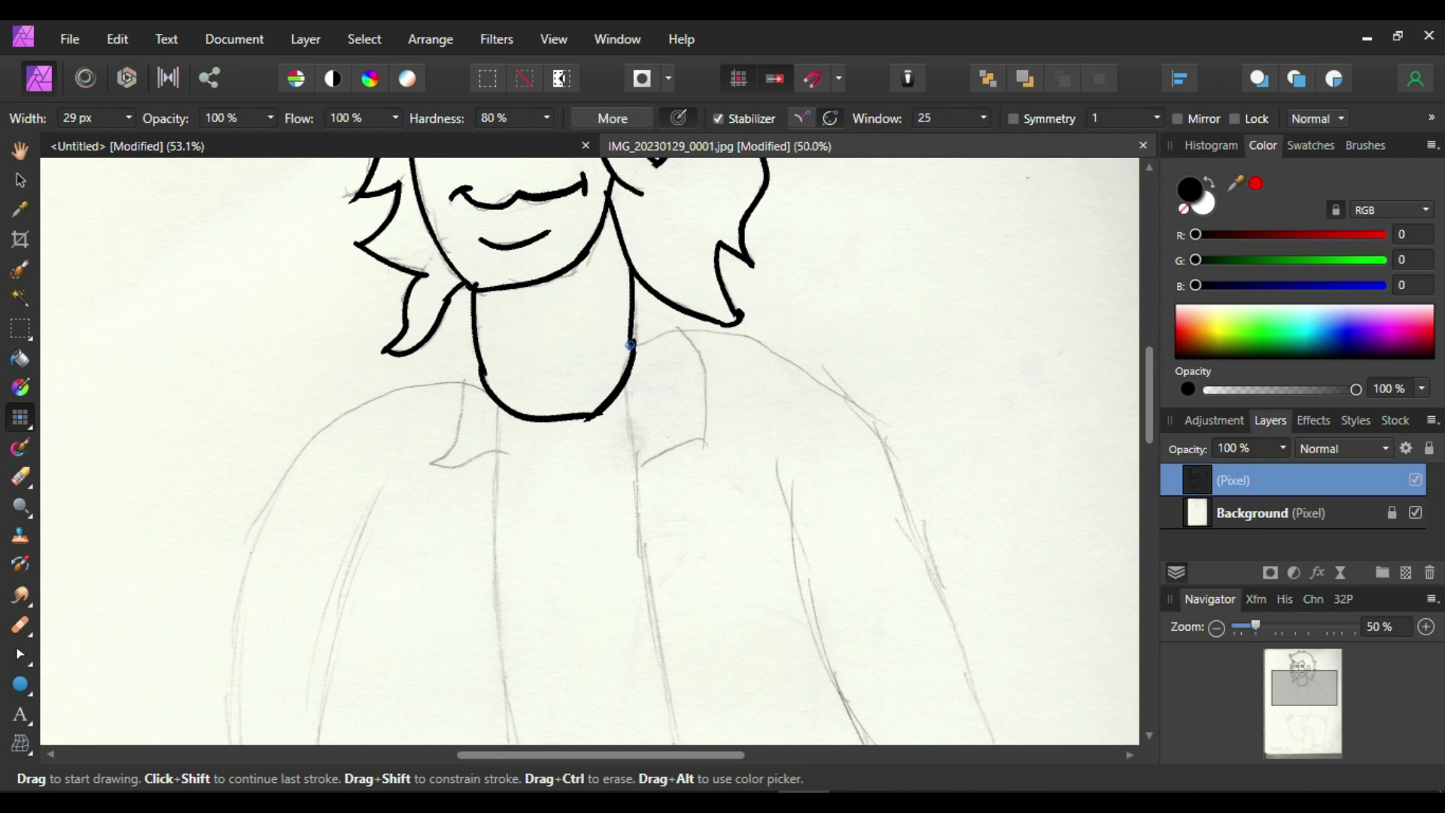
- Ink the right shoulder line from the neck and continue it down the outer edge of the sleeve
{"action": "key", "text": "ctrl+z"}
{"action": "left_click_drag", "start_coordinate": [996, 741], "coordinate": [848, 442]}
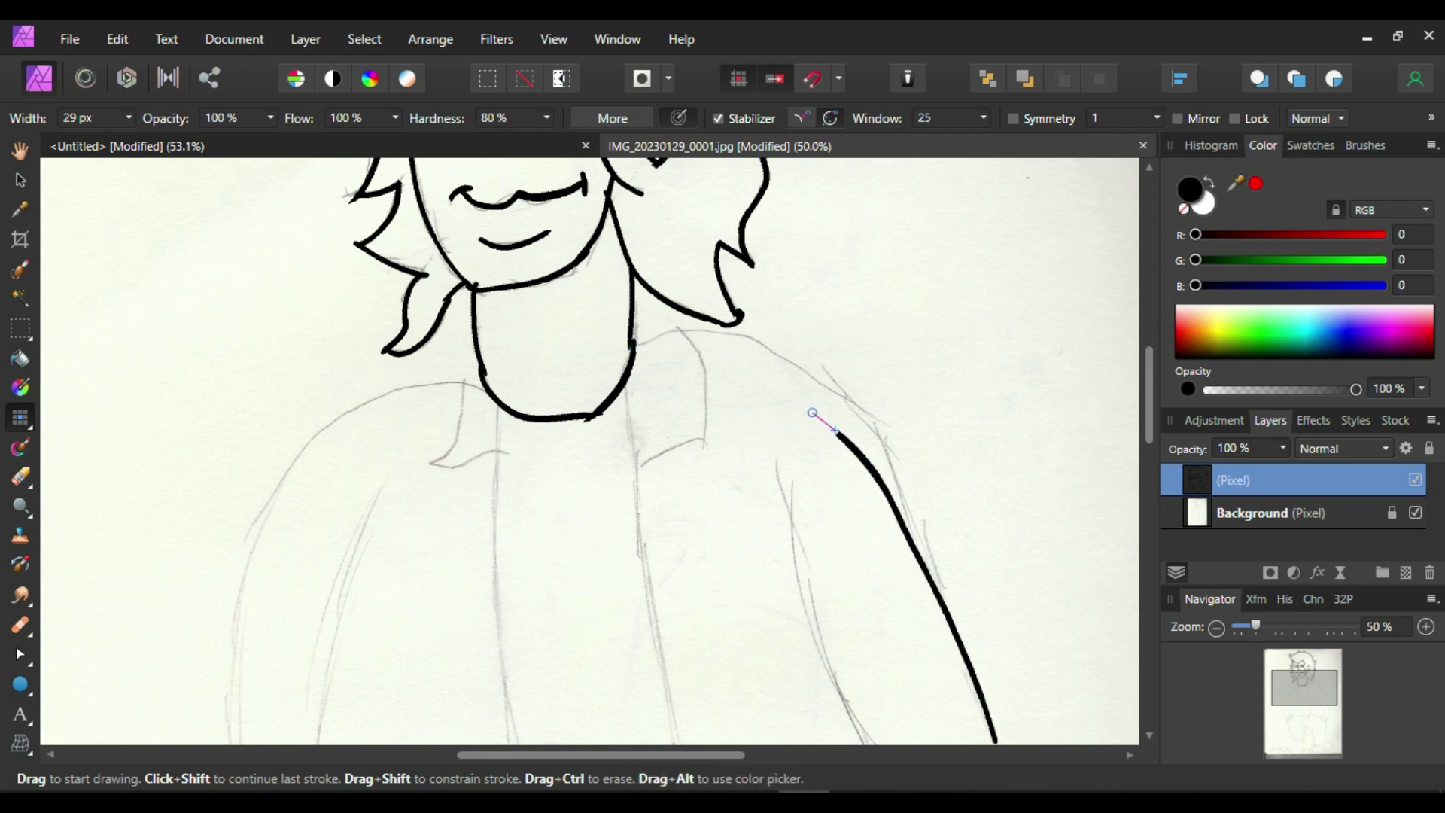
{"action": "key", "text": "ctrl+z"}
{"action": "key", "text": "ctrl+z"}
{"action": "mouse_move", "coordinate": [638, 345]}
{"action": "left_mouse_down"}
{"action": "mouse_move", "coordinate": [752, 332]}
{"action": "mouse_move", "coordinate": [700, 329]}
{"action": "mouse_move", "coordinate": [876, 439]}
{"action": "mouse_move", "coordinate": [990, 784]}
{"action": "left_mouse_up"}
{"action": "key", "text": "ctrl+z"}
{"action": "mouse_move", "coordinate": [870, 434]}
{"action": "left_mouse_down"}
{"action": "mouse_move", "coordinate": [958, 645]}
{"action": "mouse_move", "coordinate": [970, 746]}
{"action": "mouse_move", "coordinate": [994, 739]}
{"action": "left_mouse_up"}
{"action": "key", "text": "ctrl+z"}
{"action": "key", "text": "ctrl+z"}
{"action": "mouse_move", "coordinate": [870, 432]}
{"action": "left_mouse_down"}
{"action": "mouse_move", "coordinate": [955, 745]}
{"action": "mouse_move", "coordinate": [977, 715]}
{"action": "mouse_move", "coordinate": [990, 745]}
{"action": "left_mouse_up"}
{"action": "key", "text": "ctrl+z"}
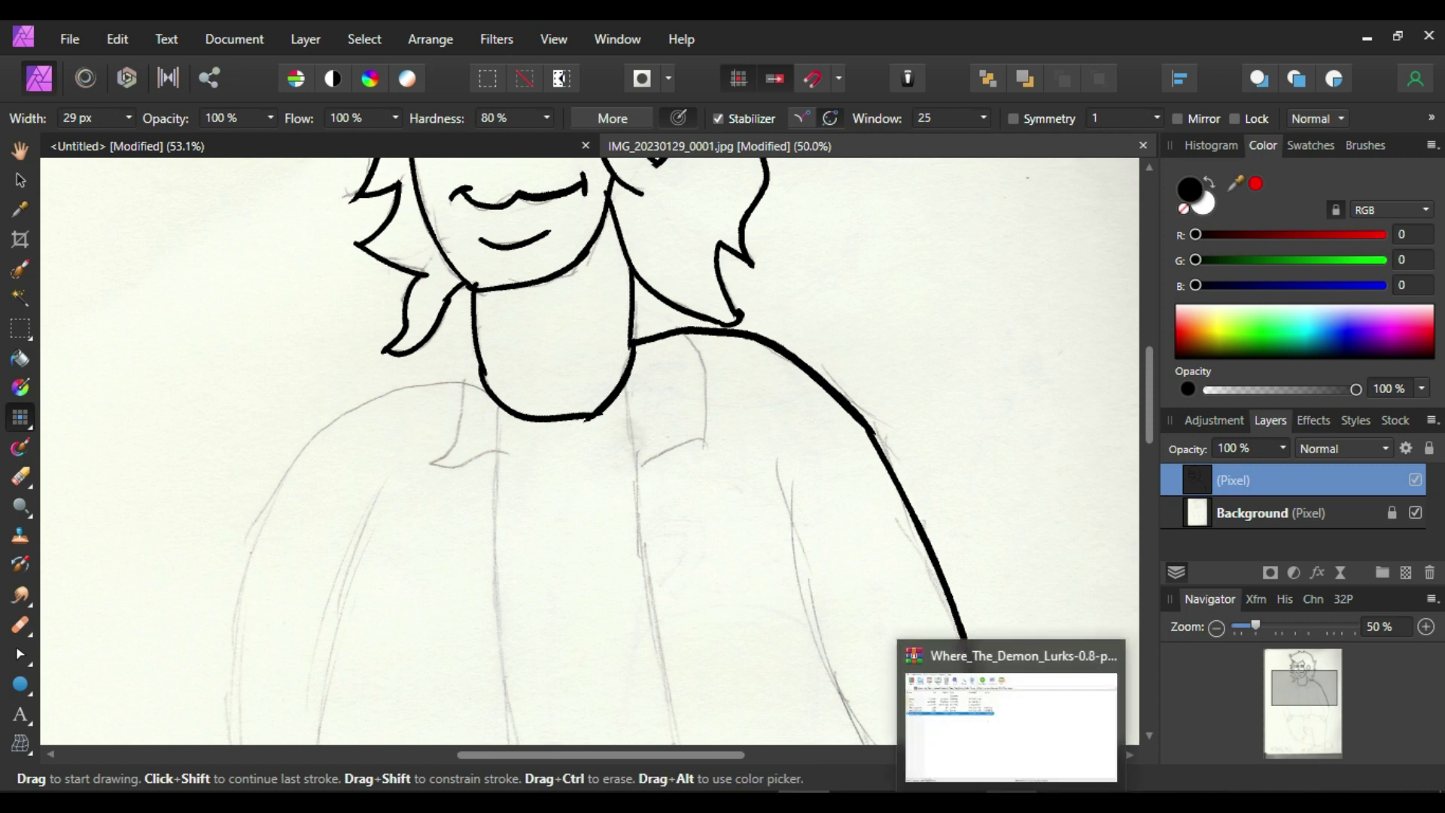
- Ink the left shoulder line from the neckline and continue it down the outer edge of the left sleeve
{"action": "mouse_move", "coordinate": [490, 389]}
{"action": "left_mouse_down"}
{"action": "mouse_move", "coordinate": [381, 394]}
{"action": "mouse_move", "coordinate": [229, 745]}
{"action": "left_mouse_up"}
{"action": "key", "text": "ctrl+z"}
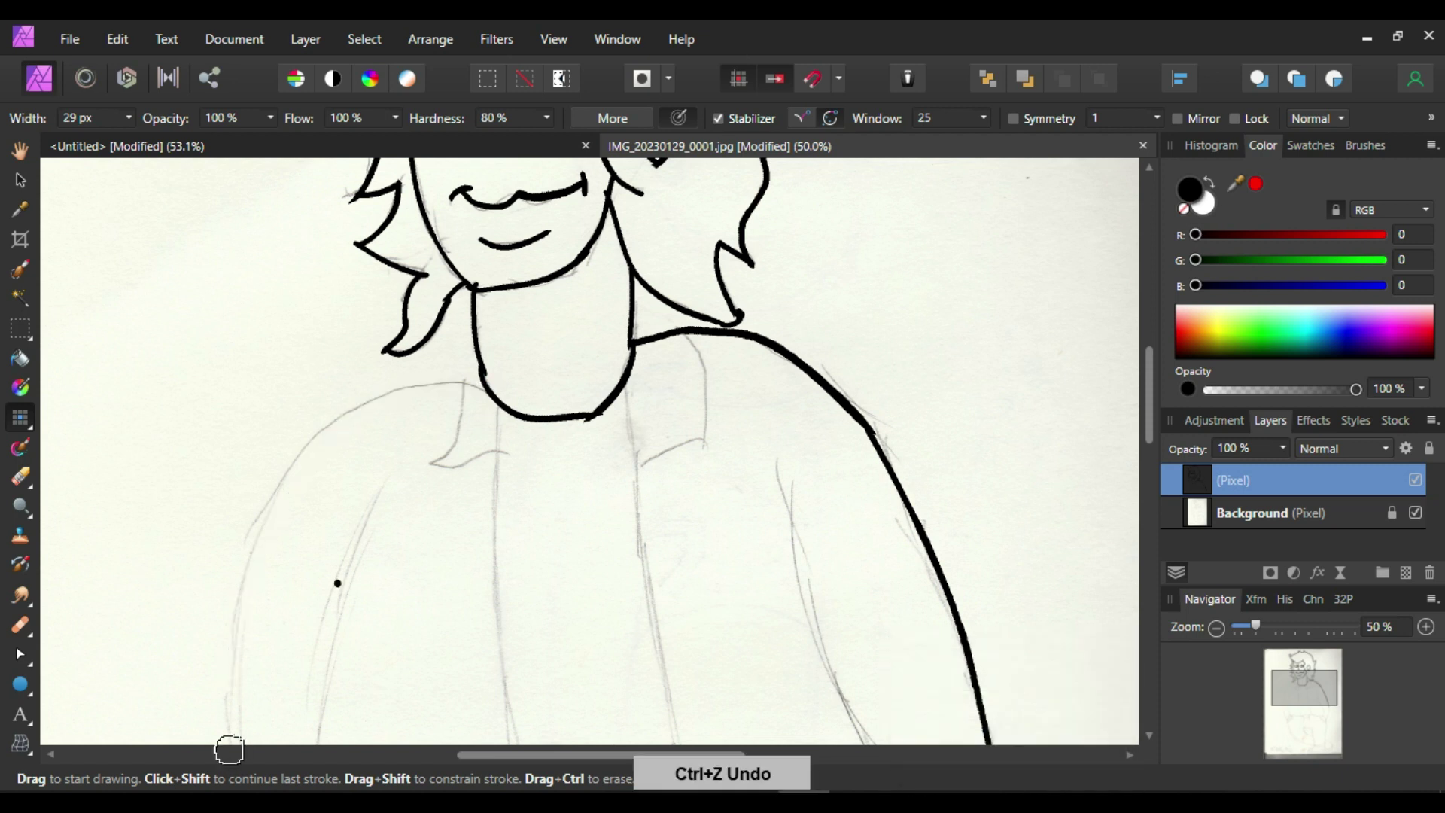
{"action": "mouse_move", "coordinate": [486, 385]}
{"action": "left_mouse_down"}
{"action": "mouse_move", "coordinate": [338, 422]}
{"action": "mouse_move", "coordinate": [235, 743]}
{"action": "left_mouse_up"}
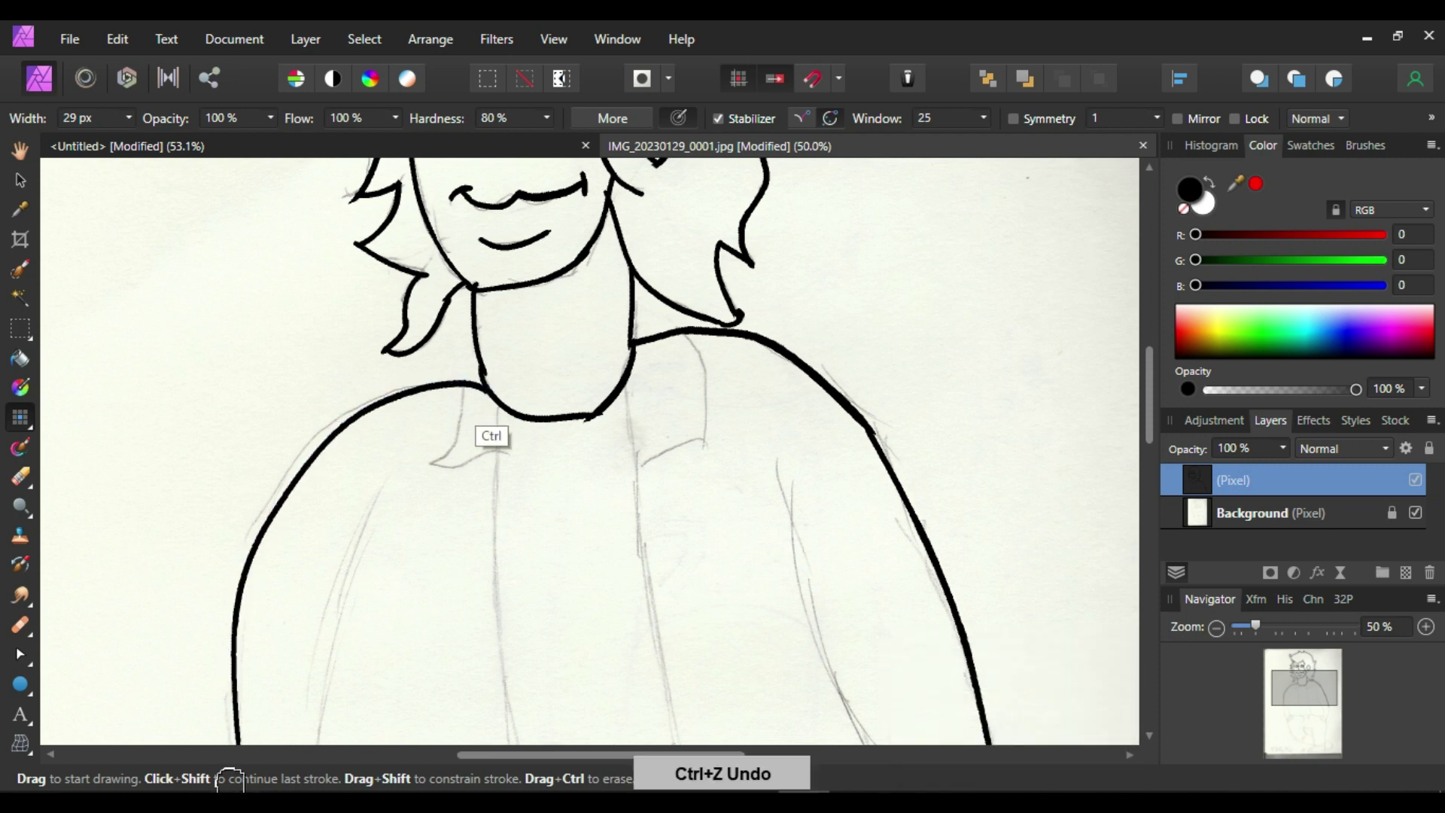
{"action": "key", "text": "ctrl+z"}
{"action": "mouse_move", "coordinate": [485, 387]}
{"action": "left_mouse_down"}
{"action": "mouse_move", "coordinate": [286, 482]}
{"action": "mouse_move", "coordinate": [214, 766]}
{"action": "left_mouse_up"}
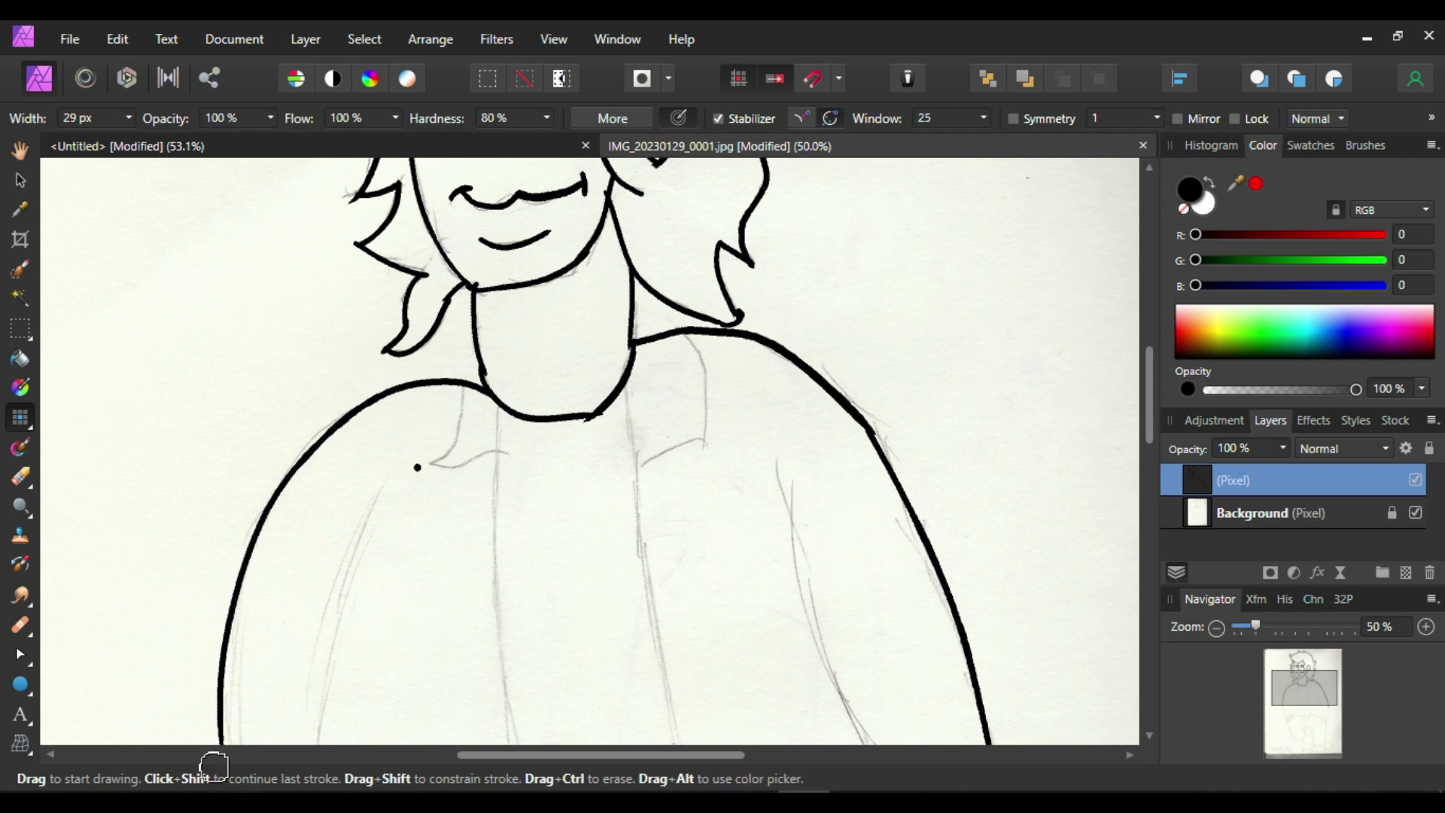
- Ink the two long front opening edges of the jacket, running down from the neckline on both sides
{"action": "mouse_move", "coordinate": [463, 384]}
{"action": "left_mouse_down"}
{"action": "mouse_move", "coordinate": [420, 475]}
{"action": "mouse_move", "coordinate": [452, 479]}
{"action": "mouse_move", "coordinate": [440, 463]}
{"action": "mouse_move", "coordinate": [517, 433]}
{"action": "mouse_move", "coordinate": [514, 744]}
{"action": "left_mouse_up"}
{"action": "key", "text": "ctrl+z"}
{"action": "key", "text": "ctrl+z"}
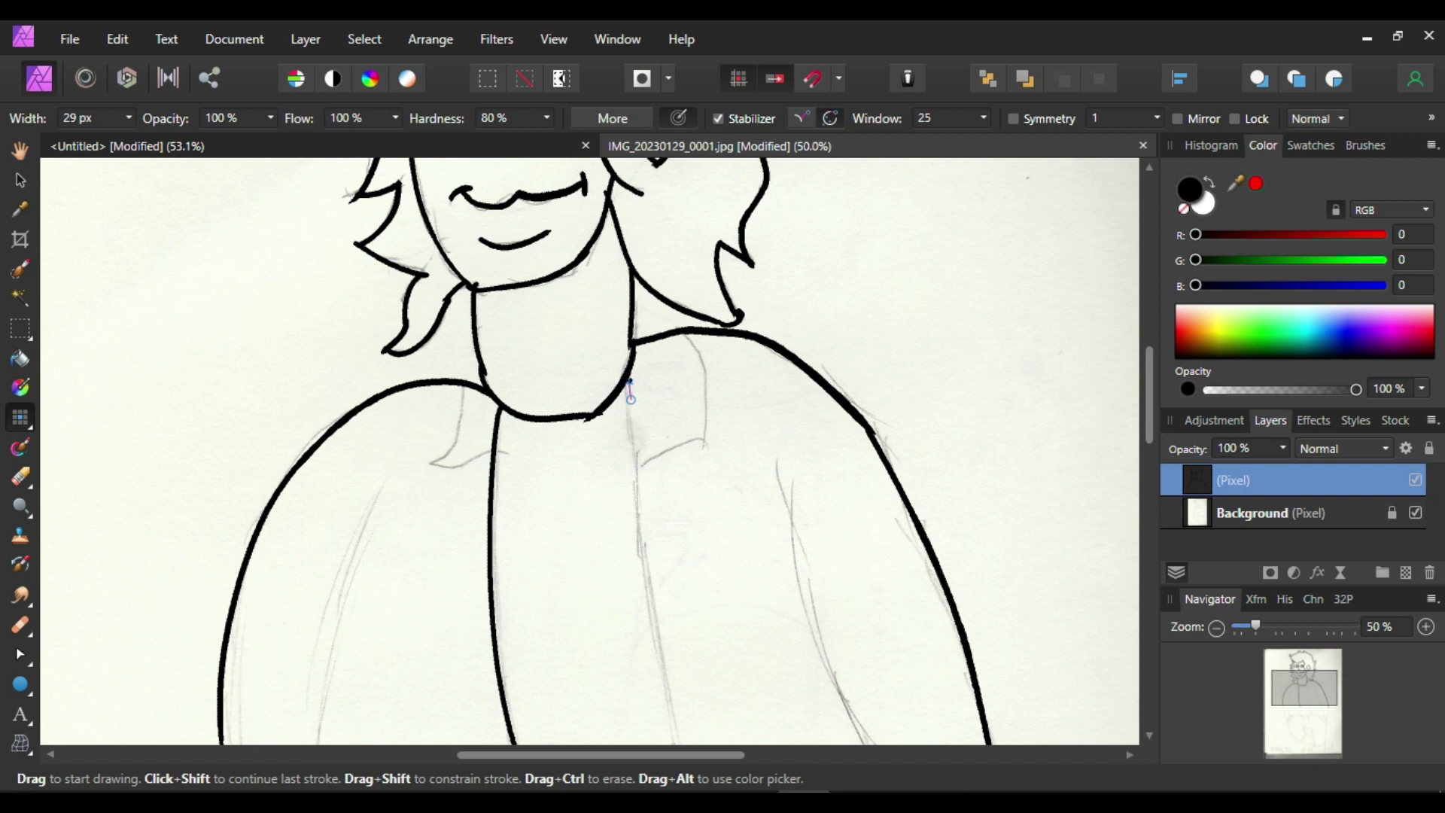
{"action": "left_click_drag", "start_coordinate": [628, 382], "coordinate": [654, 744]}
{"action": "key", "text": "ctrl+z"}
{"action": "left_click_drag", "start_coordinate": [623, 403], "coordinate": [672, 743]}
{"action": "key", "text": "ctrl+z"}
{"action": "left_click_drag", "start_coordinate": [621, 377], "coordinate": [681, 744]}
- Ink the inner line of the right sleeve from the armpit downward along the sketch
{"action": "left_click_drag", "start_coordinate": [775, 466], "coordinate": [877, 744]}
{"action": "key", "text": "ctrl+z"}
{"action": "left_click_drag", "start_coordinate": [778, 471], "coordinate": [877, 743]}
{"action": "key", "text": "ctrl+z"}
{"action": "left_click_drag", "start_coordinate": [777, 471], "coordinate": [871, 744]}
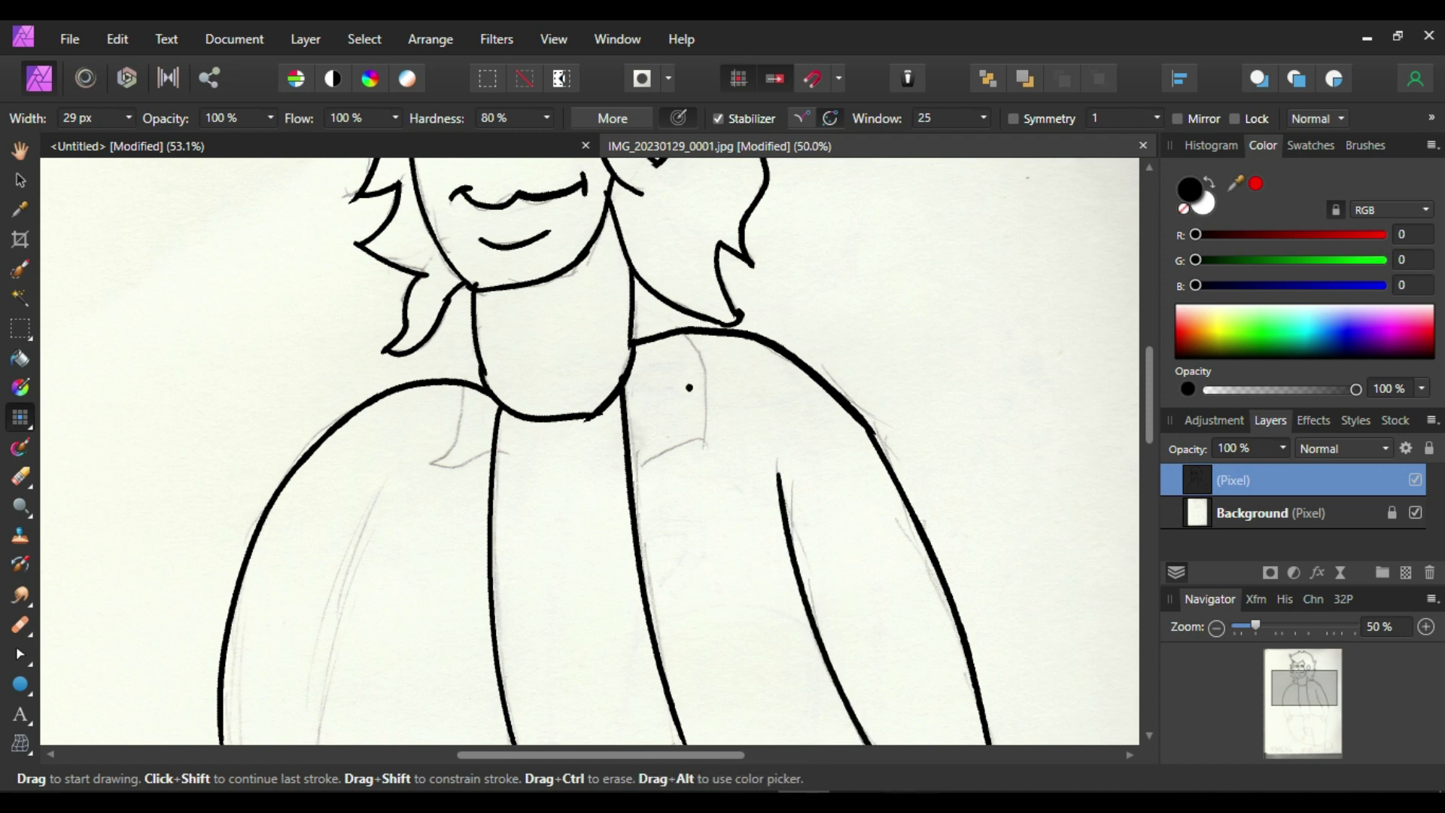
- Ink the right collar flap with its outer side and the curved lower edge meeting the jacket opening
{"action": "mouse_move", "coordinate": [686, 333]}
{"action": "left_mouse_down"}
{"action": "mouse_move", "coordinate": [697, 458]}
{"action": "mouse_move", "coordinate": [716, 381]}
{"action": "mouse_move", "coordinate": [686, 334]}
{"action": "mouse_move", "coordinate": [693, 432]}
{"action": "left_mouse_up"}
{"action": "key", "text": "ctrl+z"}
{"action": "key", "text": "ctrl+z"}
{"action": "key", "text": "ctrl+z"}
{"action": "mouse_move", "coordinate": [685, 331]}
{"action": "left_mouse_down"}
{"action": "mouse_move", "coordinate": [704, 451]}
{"action": "mouse_move", "coordinate": [613, 480]}
{"action": "mouse_move", "coordinate": [728, 444]}
{"action": "mouse_move", "coordinate": [619, 483]}
{"action": "left_mouse_up"}
{"action": "key", "text": "ctrl+z"}
{"action": "key", "text": "ctrl+z"}
{"action": "key", "text": "ctrl+z"}
{"action": "left_click_drag", "start_coordinate": [711, 449], "coordinate": [633, 475]}
- Ink the left collar flap and the inner line of the left sleeve
{"action": "left_click_drag", "start_coordinate": [465, 386], "coordinate": [420, 474]}
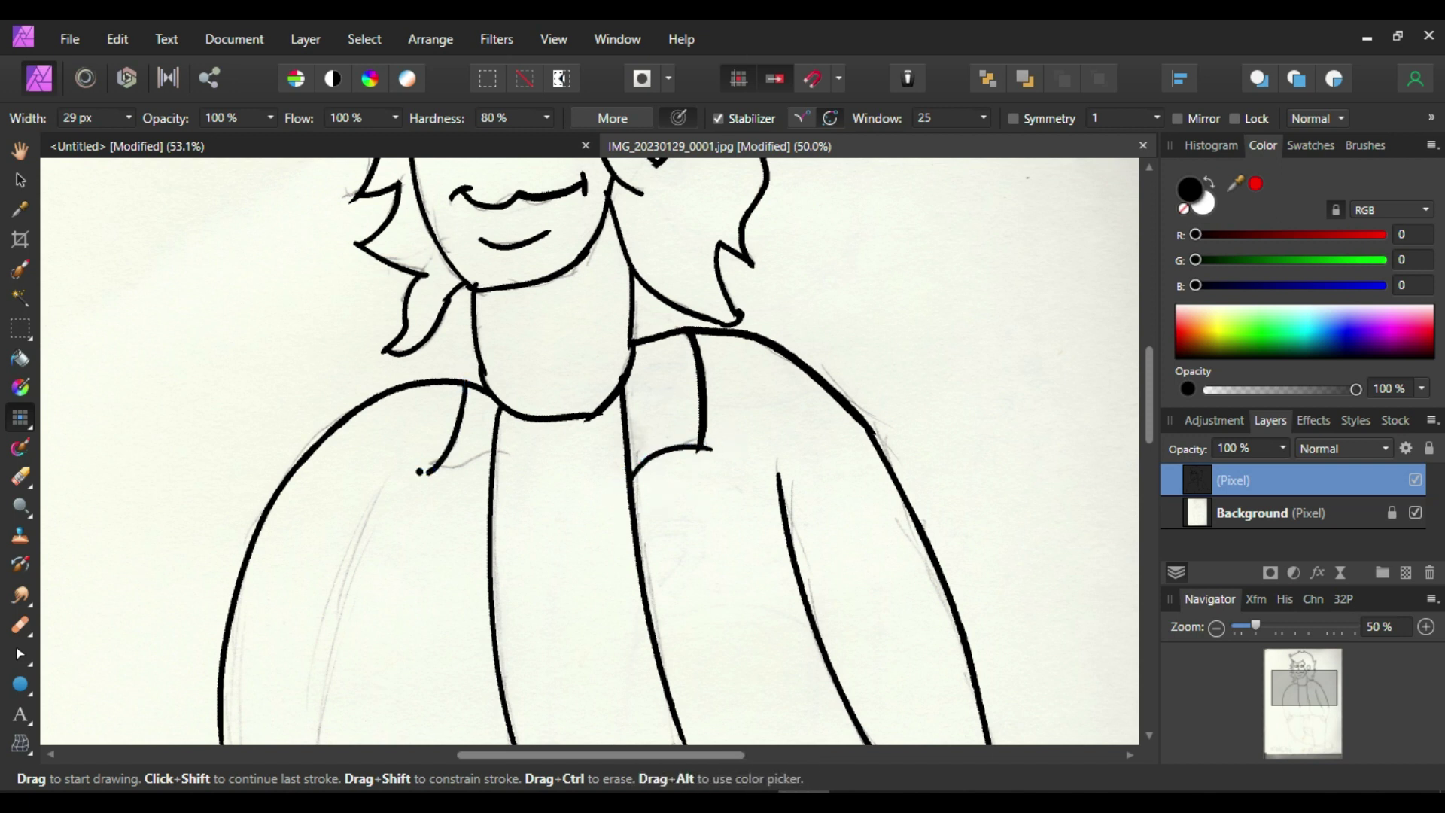
{"action": "mouse_move", "coordinate": [387, 490]}
{"action": "left_mouse_down"}
{"action": "mouse_move", "coordinate": [300, 716]}
{"action": "mouse_move", "coordinate": [310, 745]}
{"action": "left_mouse_up"}
{"action": "key", "text": "ctrl+z"}
- Extend the right front edge of the jacket downward and curve it into the start of the hem
{"action": "left_click_drag", "start_coordinate": [1152, 408], "coordinate": [1154, 458]}
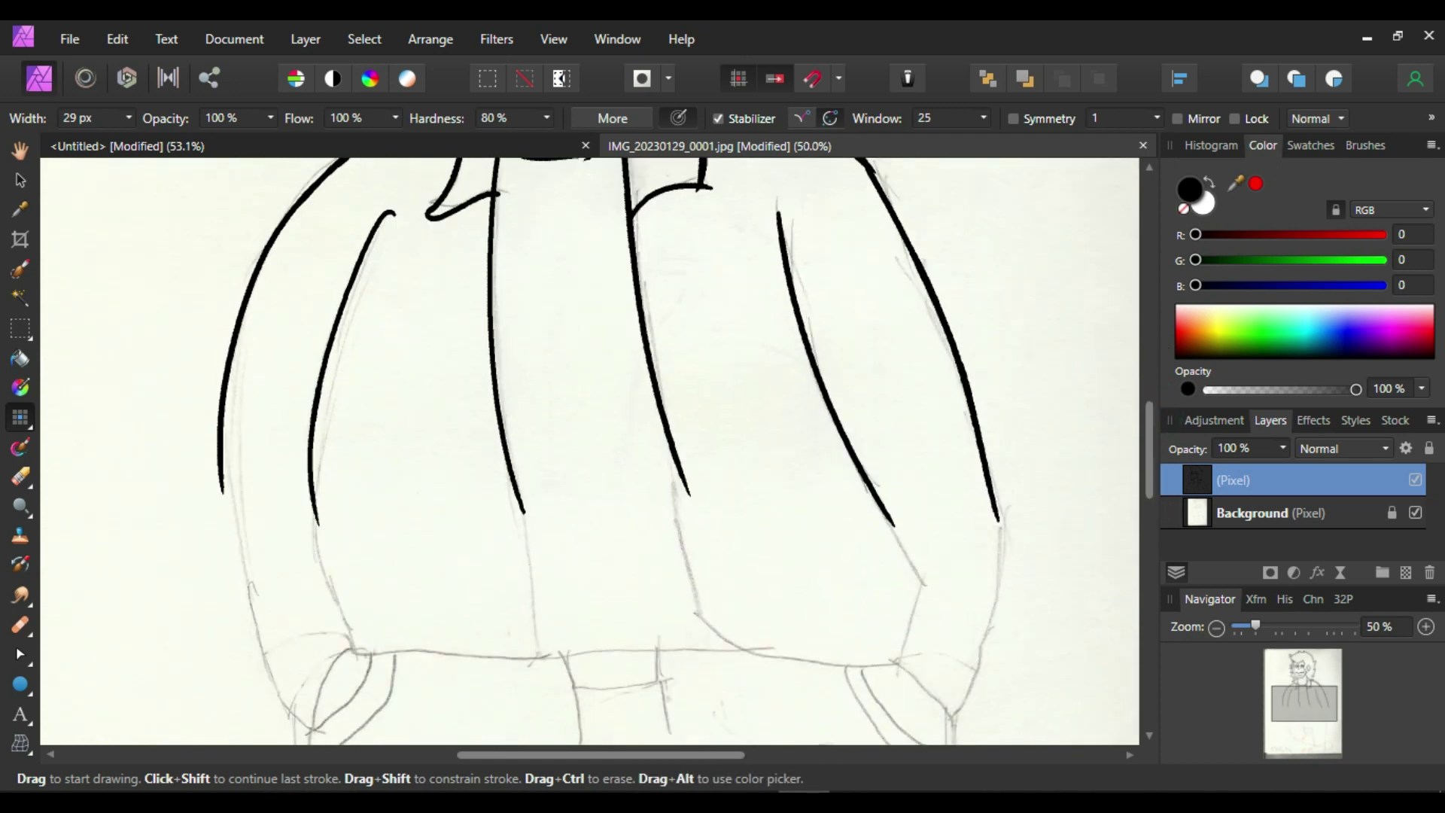
{"action": "key", "text": "e"}
{"action": "key", "text": "b"}
{"action": "mouse_move", "coordinate": [673, 444]}
{"action": "left_mouse_down"}
{"action": "mouse_move", "coordinate": [723, 649]}
{"action": "mouse_move", "coordinate": [743, 646]}
{"action": "mouse_move", "coordinate": [678, 460]}
{"action": "left_mouse_up"}
{"action": "key", "text": "ctrl+z"}
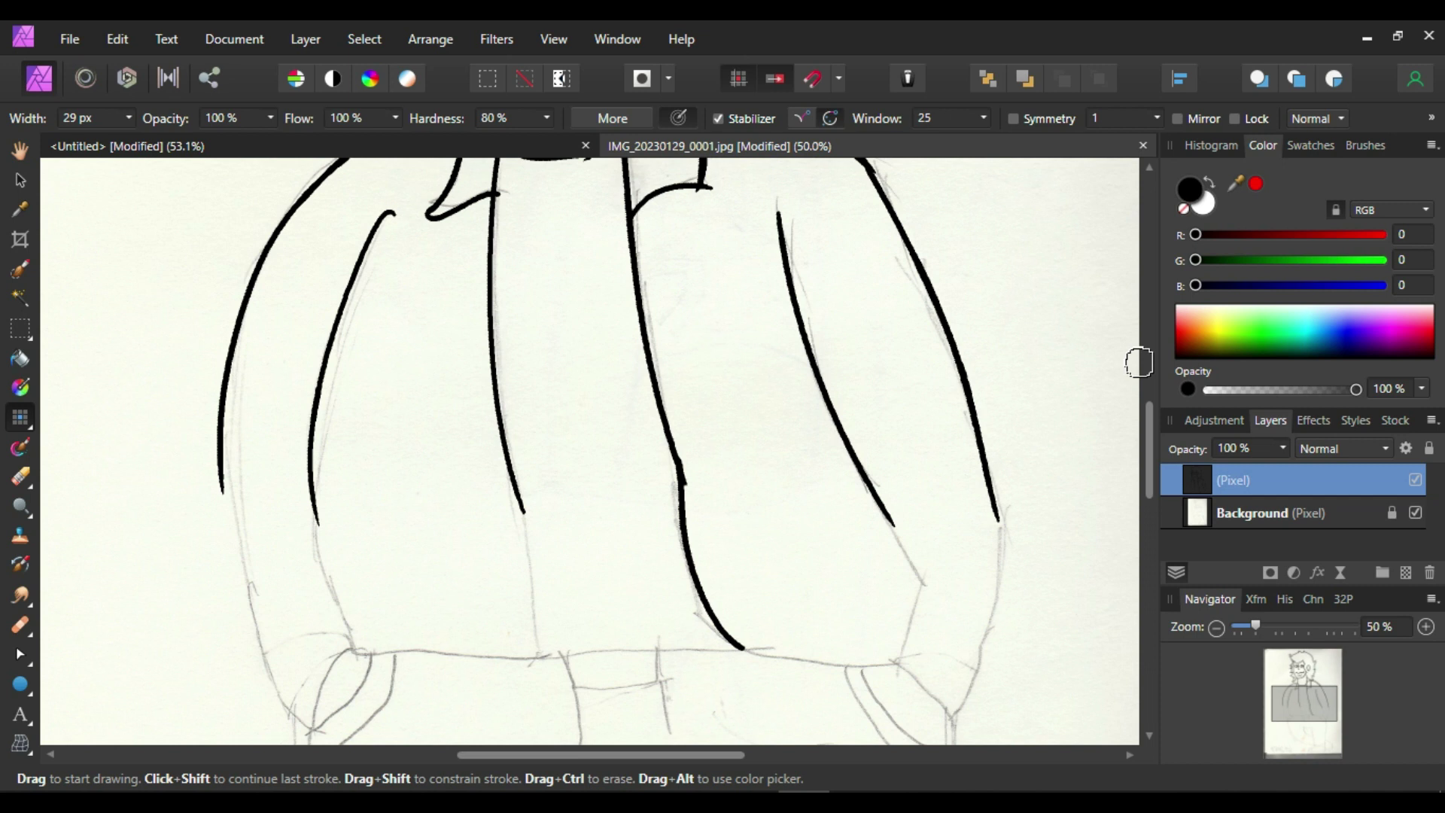
{"action": "key", "text": "e"}
{"action": "key", "text": "ctrl+z"}
{"action": "key", "text": "b"}
{"action": "mouse_move", "coordinate": [787, 655]}
{"action": "left_mouse_down"}
{"action": "mouse_move", "coordinate": [703, 606]}
{"action": "mouse_move", "coordinate": [677, 526]}
{"action": "mouse_move", "coordinate": [795, 691]}
{"action": "left_mouse_up"}
{"action": "key", "text": "ctrl+z"}
{"action": "key", "text": "ctrl+z"}
{"action": "mouse_move", "coordinate": [780, 658]}
{"action": "left_mouse_down"}
{"action": "mouse_move", "coordinate": [677, 522]}
{"action": "mouse_move", "coordinate": [669, 450]}
{"action": "mouse_move", "coordinate": [682, 549]}
{"action": "mouse_move", "coordinate": [788, 677]}
{"action": "left_mouse_up"}
{"action": "key", "text": "ctrl+z"}
{"action": "key", "text": "ctrl+z"}
{"action": "mouse_move", "coordinate": [808, 661]}
{"action": "left_mouse_down"}
{"action": "mouse_move", "coordinate": [731, 640]}
{"action": "mouse_move", "coordinate": [663, 431]}
{"action": "mouse_move", "coordinate": [679, 519]}
{"action": "mouse_move", "coordinate": [798, 663]}
{"action": "mouse_move", "coordinate": [679, 523]}
{"action": "mouse_move", "coordinate": [669, 399]}
{"action": "left_mouse_up"}
{"action": "key", "text": "ctrl+z"}
{"action": "key", "text": "ctrl+z"}
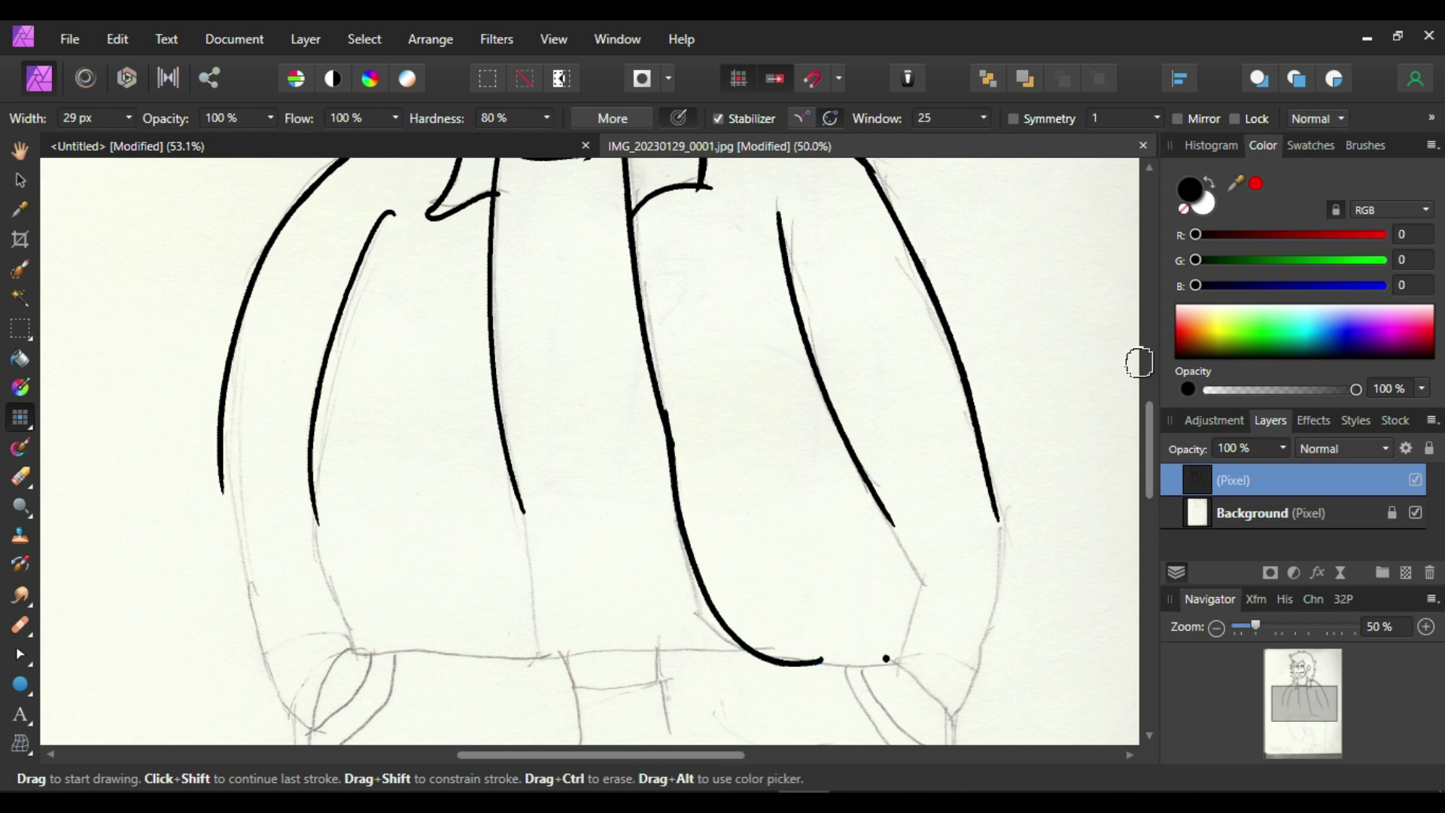
- Continue the right sleeve's inner line to the elbow corner, then angle it inward down to the jacket hem
{"action": "mouse_move", "coordinate": [888, 512]}
{"action": "left_mouse_down"}
{"action": "mouse_move", "coordinate": [928, 599]}
{"action": "mouse_move", "coordinate": [906, 666]}
{"action": "left_mouse_up"}
{"action": "key", "text": "ctrl+z"}
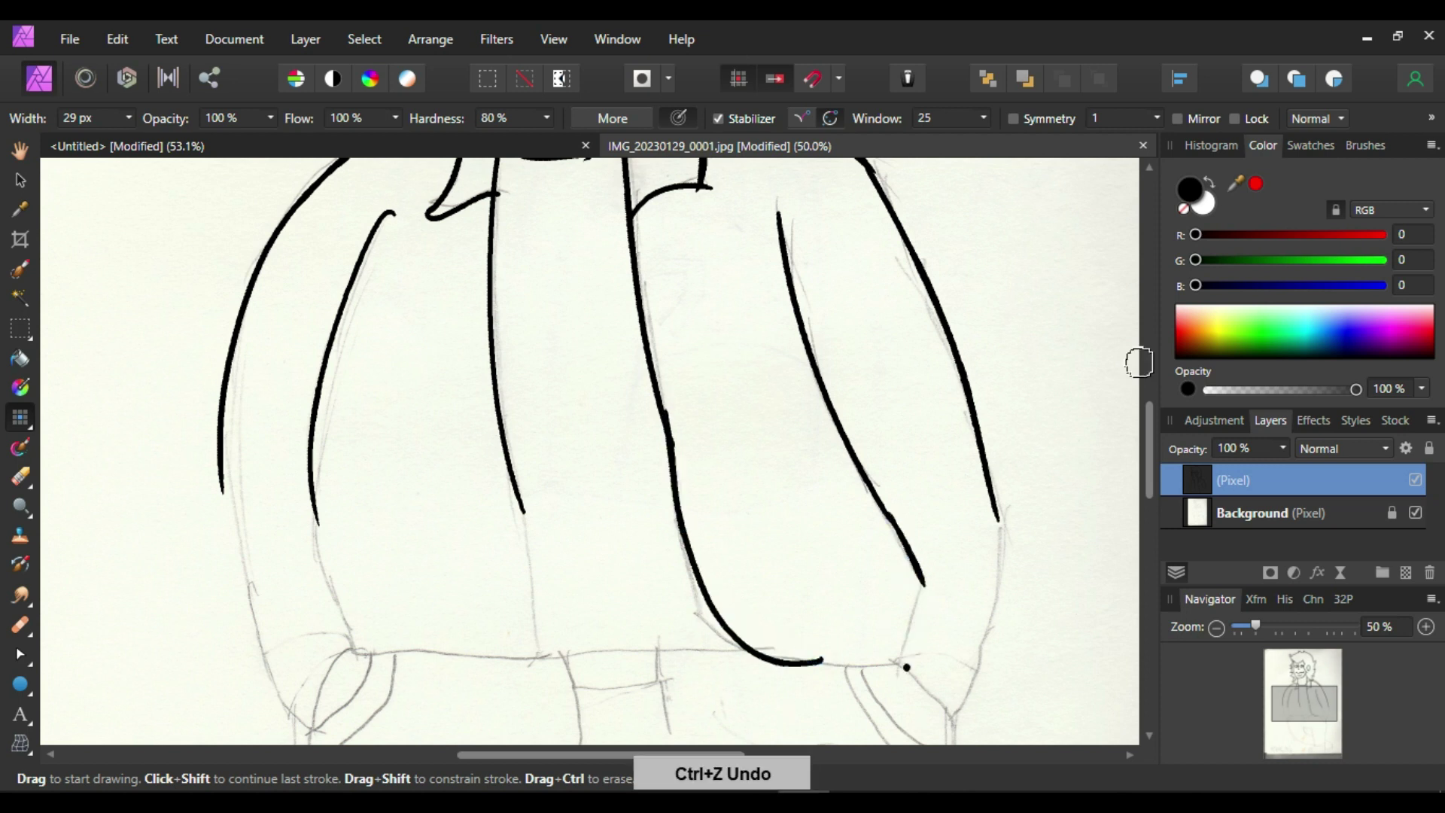
{"action": "left_click_drag", "start_coordinate": [925, 572], "coordinate": [896, 666]}
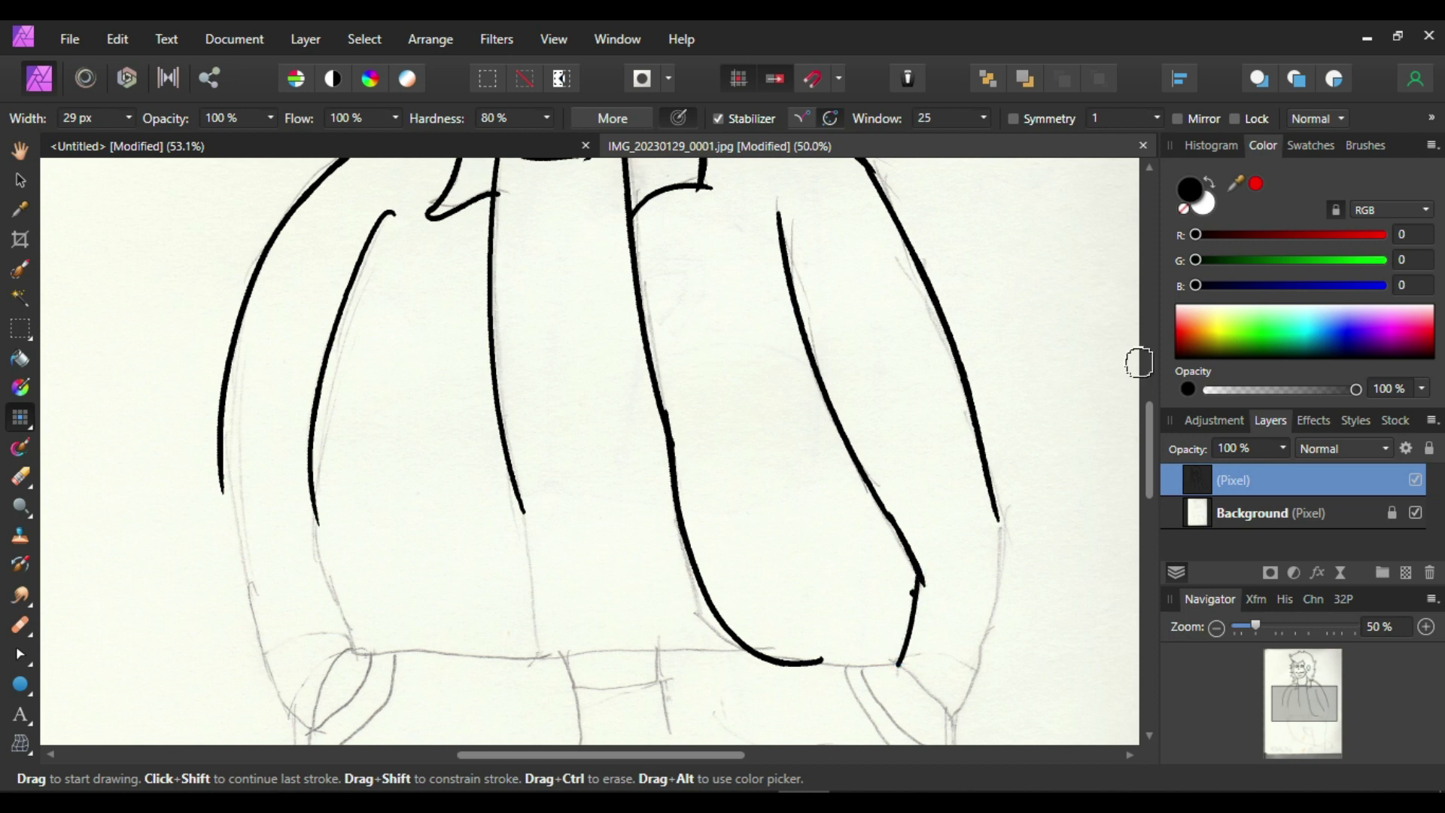
{"action": "key", "text": "ctrl+z"}
{"action": "mouse_move", "coordinate": [926, 576]}
{"action": "left_mouse_down"}
{"action": "mouse_move", "coordinate": [889, 670]}
{"action": "mouse_move", "coordinate": [851, 673]}
{"action": "mouse_move", "coordinate": [921, 669]}
{"action": "left_mouse_up"}
{"action": "key", "text": "ctrl+z"}
- Ink the remaining right jacket hem between the curved front edge and the inner sleeve line
{"action": "left_click_drag", "start_coordinate": [821, 663], "coordinate": [924, 665]}
{"action": "key", "text": "ctrl+z"}
{"action": "left_click_drag", "start_coordinate": [819, 663], "coordinate": [908, 663]}
{"action": "left_click", "coordinate": [871, 575]}
- Extend the left front edge of the jacket straight down to the hem
{"action": "left_click_drag", "start_coordinate": [530, 501], "coordinate": [532, 667]}
{"action": "key", "text": "ctrl+z"}
{"action": "left_click_drag", "start_coordinate": [520, 493], "coordinate": [533, 668]}
{"action": "key", "text": "ctrl+z"}
{"action": "left_click_drag", "start_coordinate": [524, 512], "coordinate": [538, 674]}
{"action": "key", "text": "ctrl+z"}
{"action": "mouse_move", "coordinate": [515, 497]}
{"action": "left_mouse_down"}
{"action": "mouse_move", "coordinate": [541, 647]}
{"action": "mouse_move", "coordinate": [519, 489]}
{"action": "left_mouse_up"}
{"action": "key", "text": "ctrl+z"}
- Extend the left sleeve's inner line down to the corner of the jacket hem
{"action": "mouse_move", "coordinate": [317, 520]}
{"action": "left_mouse_down"}
{"action": "mouse_move", "coordinate": [359, 653]}
{"action": "mouse_move", "coordinate": [317, 485]}
{"action": "mouse_move", "coordinate": [364, 674]}
{"action": "mouse_move", "coordinate": [313, 489]}
{"action": "left_mouse_up"}
{"action": "key", "text": "ctrl+z"}
{"action": "key", "text": "ctrl+z"}
{"action": "key", "text": "ctrl+z"}
{"action": "key", "text": "ctrl+z"}
{"action": "mouse_move", "coordinate": [361, 661]}
{"action": "left_mouse_down"}
{"action": "mouse_move", "coordinate": [326, 488]}
{"action": "mouse_move", "coordinate": [372, 695]}
{"action": "mouse_move", "coordinate": [316, 497]}
{"action": "left_mouse_up"}
{"action": "key", "text": "ctrl+z"}
{"action": "key", "text": "ctrl+z"}
- Extend the outer edge of the left sleeve down to the tip of its cuff
{"action": "mouse_move", "coordinate": [225, 483]}
{"action": "left_mouse_down"}
{"action": "mouse_move", "coordinate": [319, 713]}
{"action": "mouse_move", "coordinate": [267, 683]}
{"action": "mouse_move", "coordinate": [212, 426]}
{"action": "mouse_move", "coordinate": [228, 524]}
{"action": "mouse_move", "coordinate": [324, 706]}
{"action": "mouse_move", "coordinate": [306, 731]}
{"action": "mouse_move", "coordinate": [210, 461]}
{"action": "mouse_move", "coordinate": [247, 620]}
{"action": "mouse_move", "coordinate": [255, 636]}
{"action": "mouse_move", "coordinate": [224, 461]}
{"action": "left_mouse_up"}
{"action": "key", "text": "ctrl+z"}
{"action": "key", "text": "ctrl+z"}
{"action": "key", "text": "ctrl+z"}
{"action": "key", "text": "ctrl+z"}
{"action": "left_click", "coordinate": [293, 673]}
{"action": "key", "text": "ctrl+z"}
- Ink the left jacket hem up to the front edge and the shirt hem across the jacket opening
{"action": "mouse_move", "coordinate": [313, 730]}
{"action": "left_mouse_down"}
{"action": "mouse_move", "coordinate": [369, 636]}
{"action": "mouse_move", "coordinate": [489, 656]}
{"action": "left_mouse_up"}
{"action": "key", "text": "ctrl+z"}
{"action": "key", "text": "ctrl+z"}
{"action": "left_click", "coordinate": [368, 647]}
{"action": "mouse_move", "coordinate": [361, 652]}
{"action": "left_mouse_down"}
{"action": "mouse_move", "coordinate": [460, 663]}
{"action": "mouse_move", "coordinate": [562, 648]}
{"action": "mouse_move", "coordinate": [364, 647]}
{"action": "mouse_move", "coordinate": [549, 678]}
{"action": "mouse_move", "coordinate": [428, 646]}
{"action": "mouse_move", "coordinate": [350, 652]}
{"action": "mouse_move", "coordinate": [550, 655]}
{"action": "mouse_move", "coordinate": [343, 634]}
{"action": "mouse_move", "coordinate": [474, 661]}
{"action": "mouse_move", "coordinate": [752, 654]}
{"action": "mouse_move", "coordinate": [586, 641]}
{"action": "mouse_move", "coordinate": [742, 652]}
{"action": "left_mouse_up"}
{"action": "key", "text": "ctrl+z"}
{"action": "key", "text": "ctrl+z"}
{"action": "key", "text": "ctrl+z"}
{"action": "key", "text": "ctrl+z"}
{"action": "key", "text": "ctrl+z"}
{"action": "key", "text": "ctrl+z"}
{"action": "key", "text": "ctrl+z"}
{"action": "key", "text": "ctrl+z"}
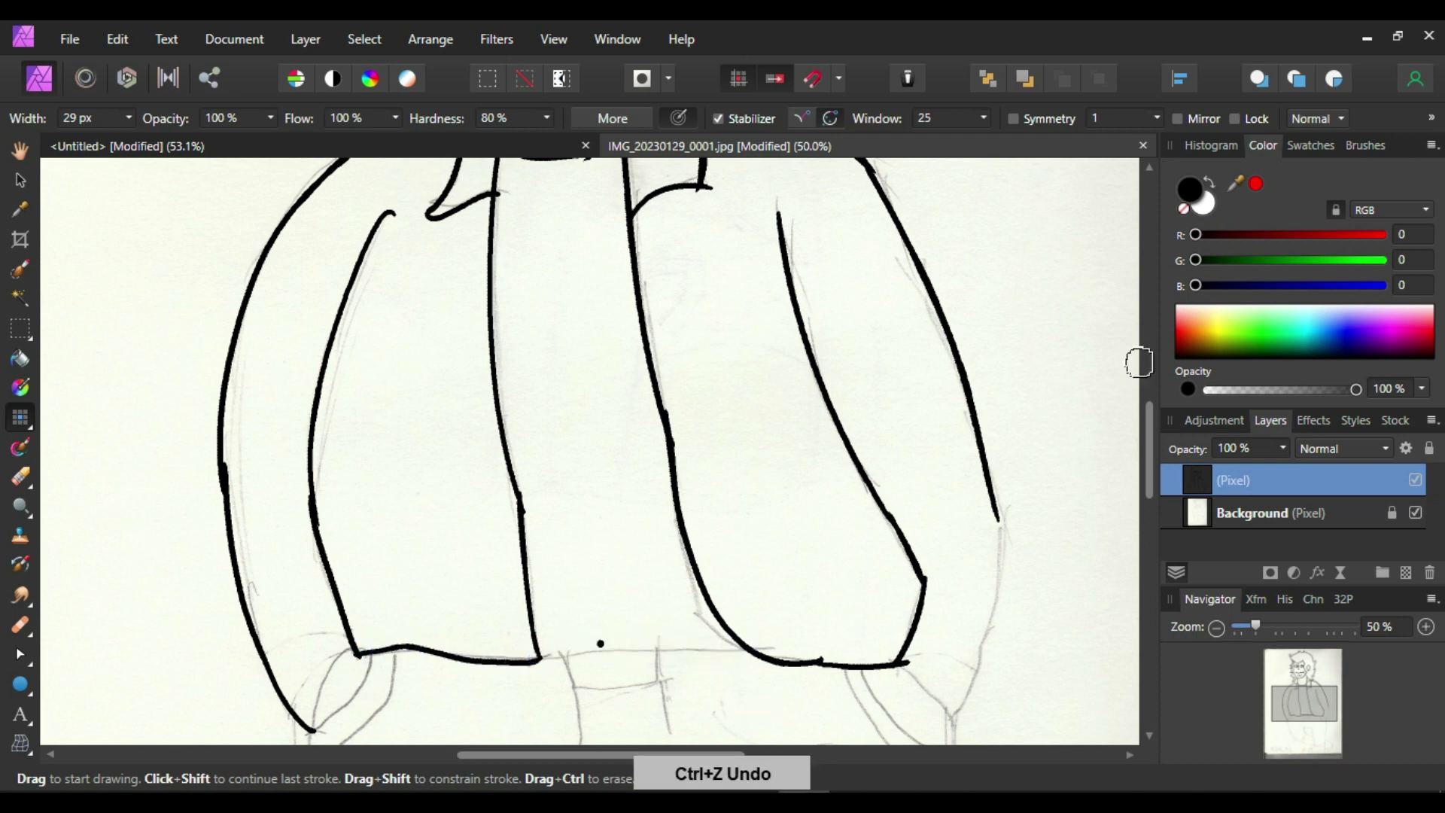
- Extend the outer edge of the right sleeve down around the elbow to the wrist
{"action": "mouse_move", "coordinate": [997, 506]}
{"action": "left_mouse_down"}
{"action": "mouse_move", "coordinate": [989, 629]}
{"action": "mouse_move", "coordinate": [932, 713]}
{"action": "mouse_move", "coordinate": [968, 673]}
{"action": "mouse_move", "coordinate": [998, 577]}
{"action": "mouse_move", "coordinate": [933, 742]}
{"action": "left_mouse_up"}
{"action": "key", "text": "ctrl+z"}
{"action": "key", "text": "ctrl+z"}
- Ink the right cuff edge and the curved hand and pocket lines beneath it
{"action": "left_click_drag", "start_coordinate": [905, 658], "coordinate": [952, 713]}
{"action": "key", "text": "ctrl+z"}
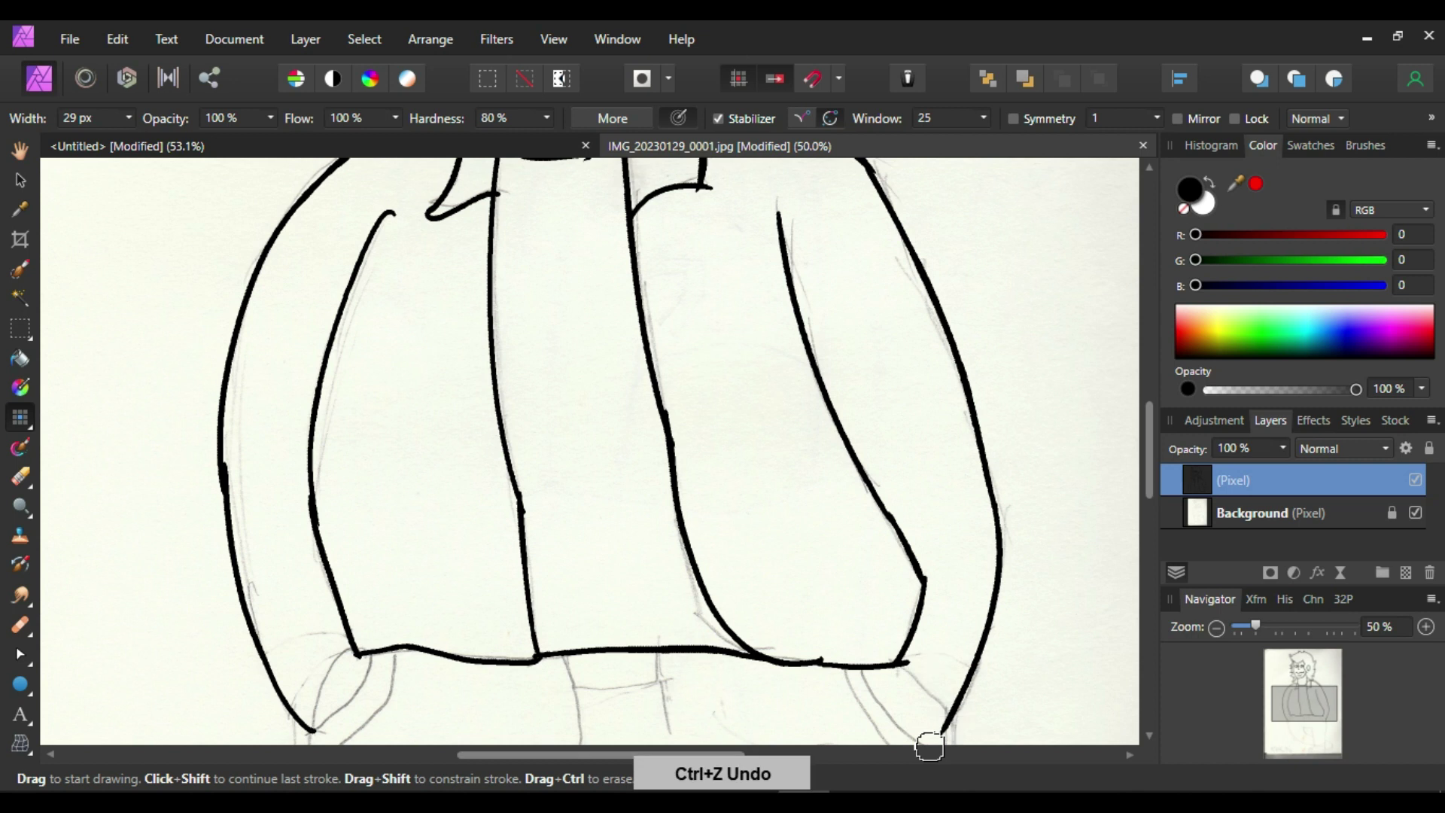
{"action": "key", "text": "ctrl+z"}
{"action": "mouse_move", "coordinate": [904, 667]}
{"action": "left_mouse_down"}
{"action": "mouse_move", "coordinate": [957, 738]}
{"action": "mouse_move", "coordinate": [900, 665]}
{"action": "mouse_move", "coordinate": [887, 744]}
{"action": "left_mouse_up"}
{"action": "key", "text": "ctrl+z"}
{"action": "key", "text": "ctrl+z"}
{"action": "mouse_move", "coordinate": [840, 667]}
{"action": "left_mouse_down"}
{"action": "mouse_move", "coordinate": [865, 722]}
{"action": "mouse_move", "coordinate": [898, 745]}
{"action": "left_mouse_up"}
- Ink two short vertical lines below the shirt hem and a horizontal line joining them
{"action": "left_click_drag", "start_coordinate": [566, 661], "coordinate": [580, 748]}
{"action": "left_click_drag", "start_coordinate": [660, 651], "coordinate": [681, 748]}
{"action": "key", "text": "ctrl+z"}
{"action": "left_click_drag", "start_coordinate": [660, 652], "coordinate": [674, 748]}
{"action": "left_click_drag", "start_coordinate": [569, 687], "coordinate": [660, 688]}
{"action": "key", "text": "ctrl+z"}
{"action": "left_click_drag", "start_coordinate": [571, 689], "coordinate": [661, 688]}
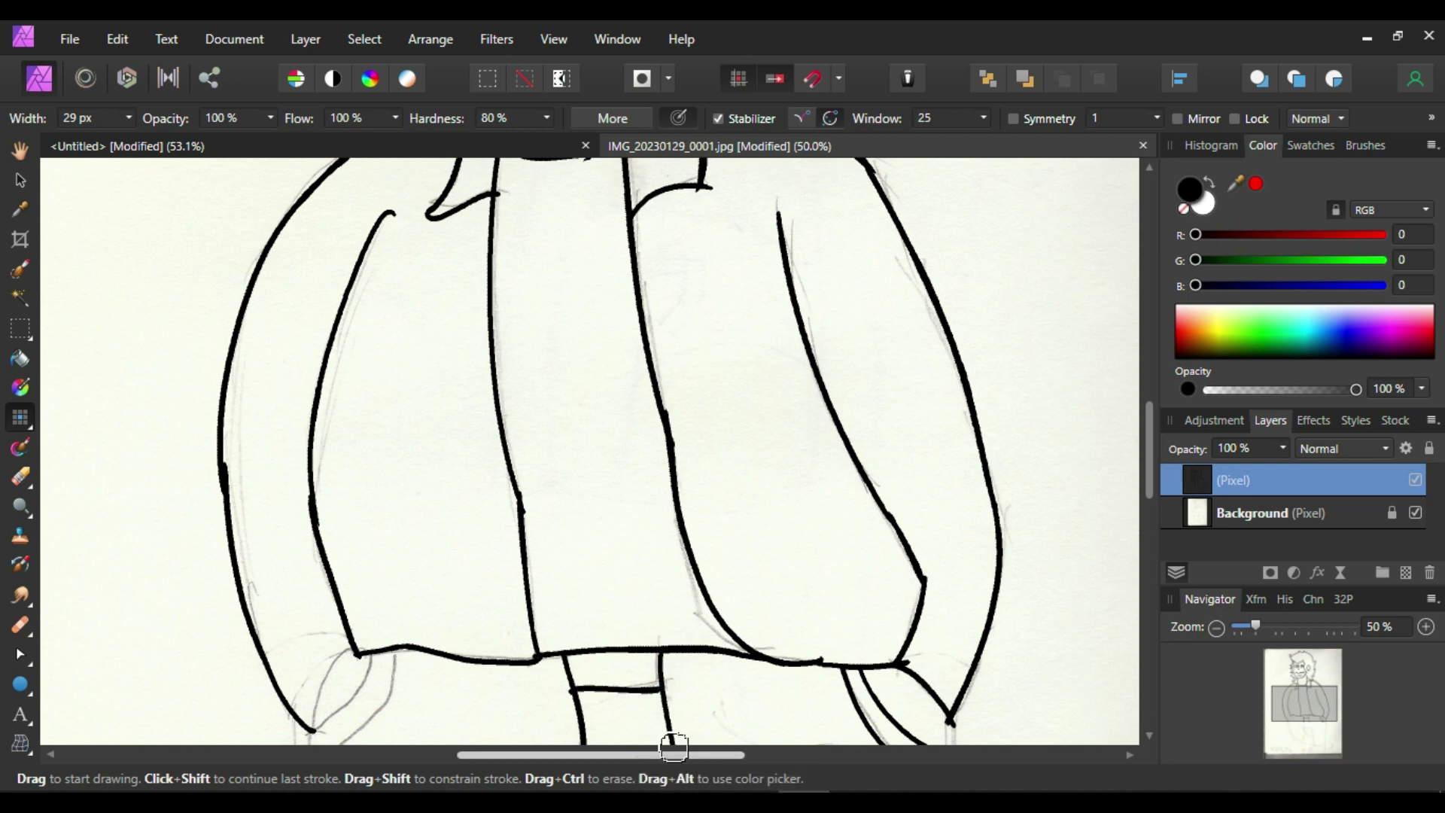
- Ink the left cuff edge and the curved hand and pocket lines beside it
{"action": "key", "text": "ctrl+z"}
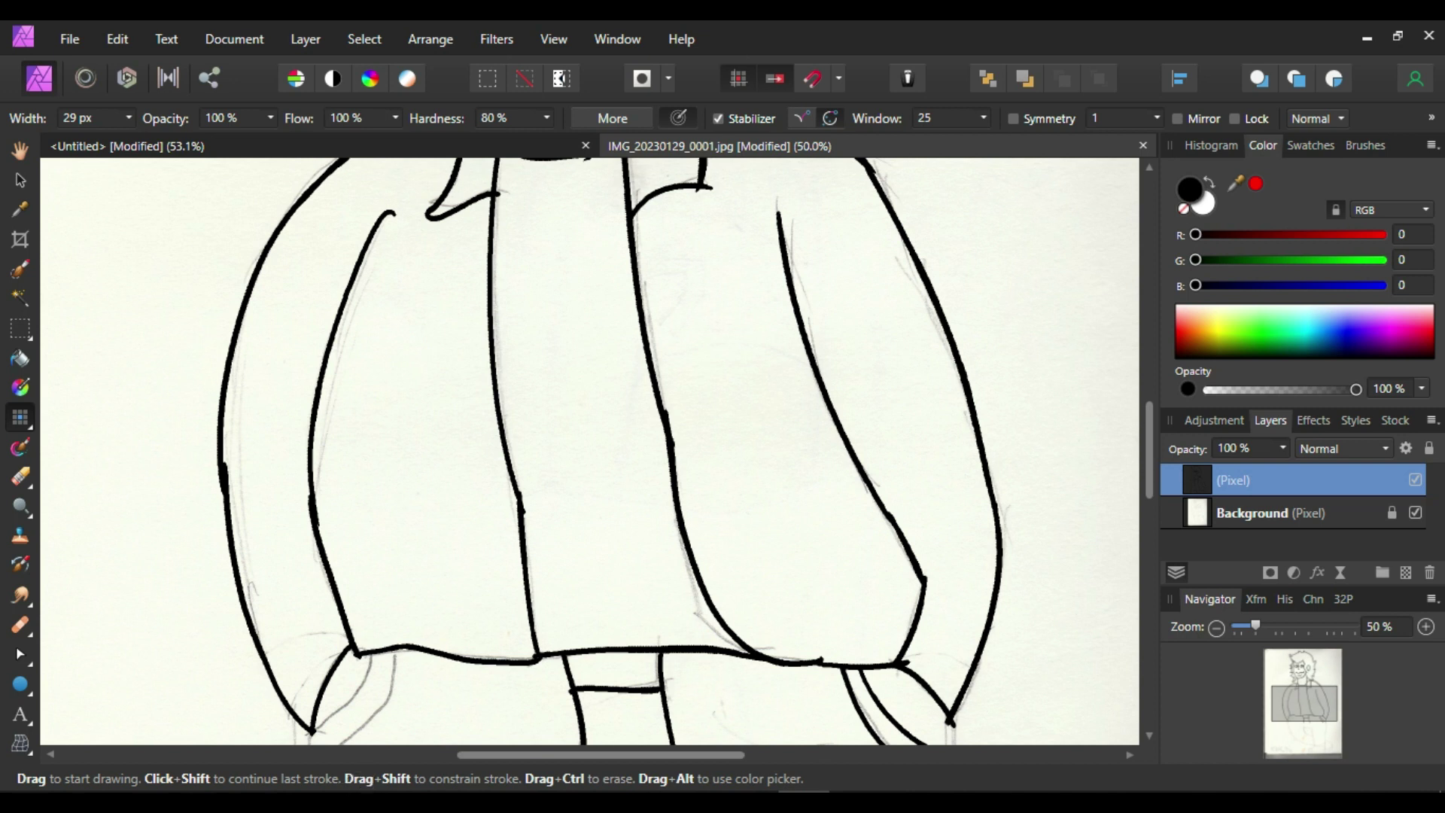
{"action": "key", "text": "ctrl+z"}
{"action": "mouse_move", "coordinate": [310, 734]}
{"action": "left_mouse_down"}
{"action": "mouse_move", "coordinate": [369, 654]}
{"action": "mouse_move", "coordinate": [289, 746]}
{"action": "left_mouse_up"}
{"action": "key", "text": "ctrl+z"}
{"action": "key", "text": "ctrl+z"}
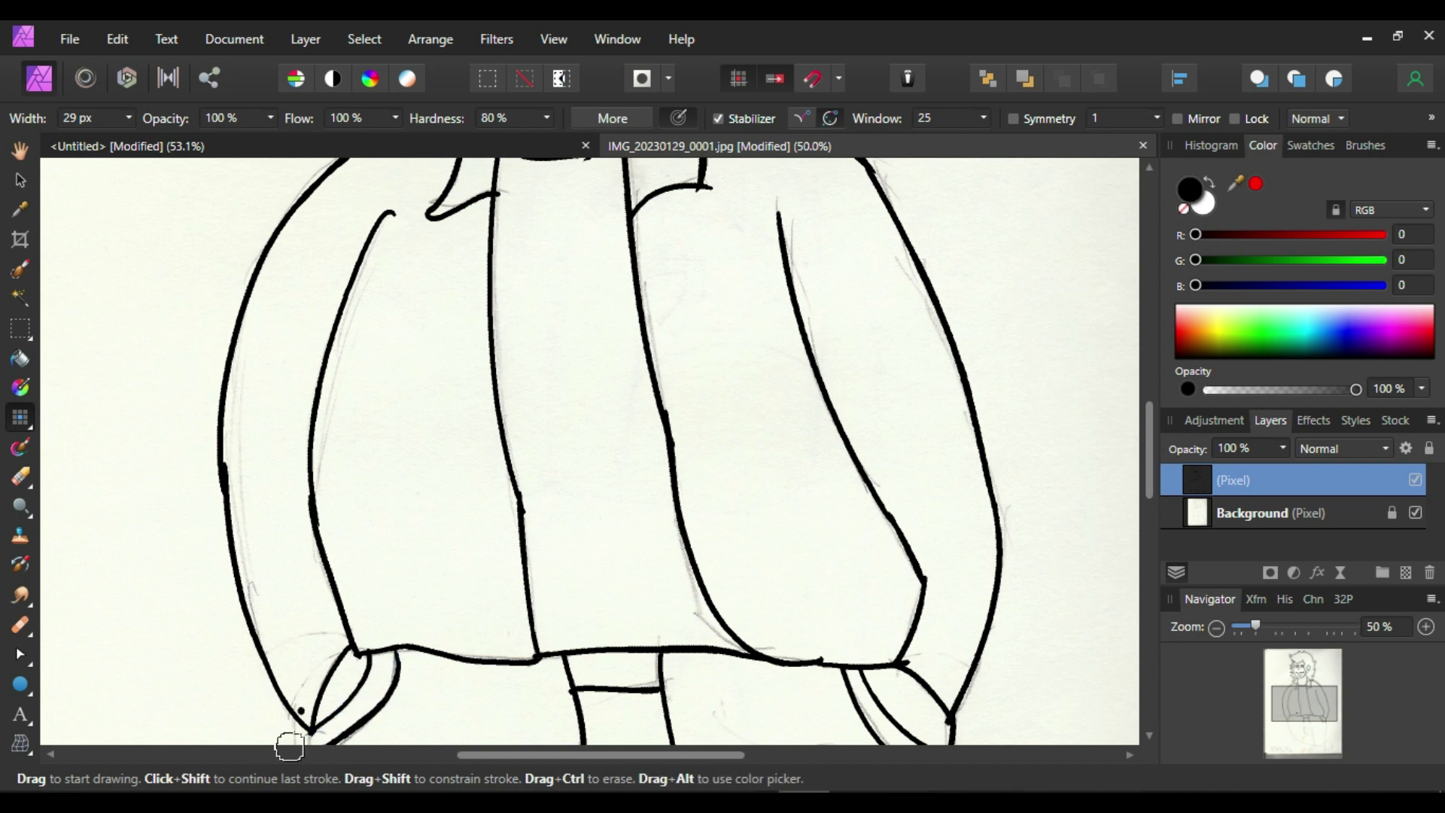
- Ink the waistband's lower edge out to both pockets and erase the vertical line ends hanging below it
{"action": "scroll", "coordinate": [1144, 482], "scroll_direction": "down", "scroll_amount": 3}
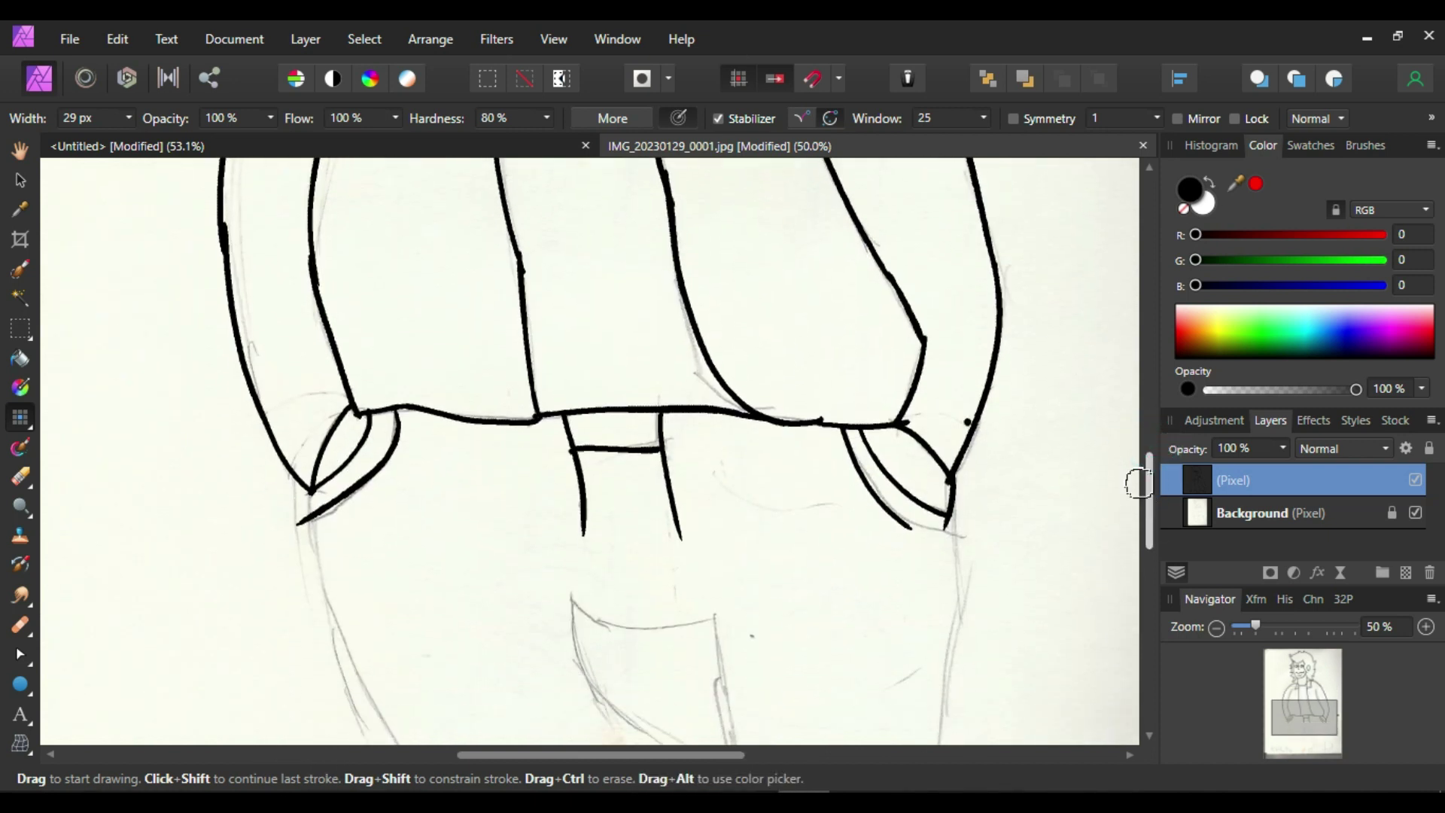
{"action": "key", "text": "e"}
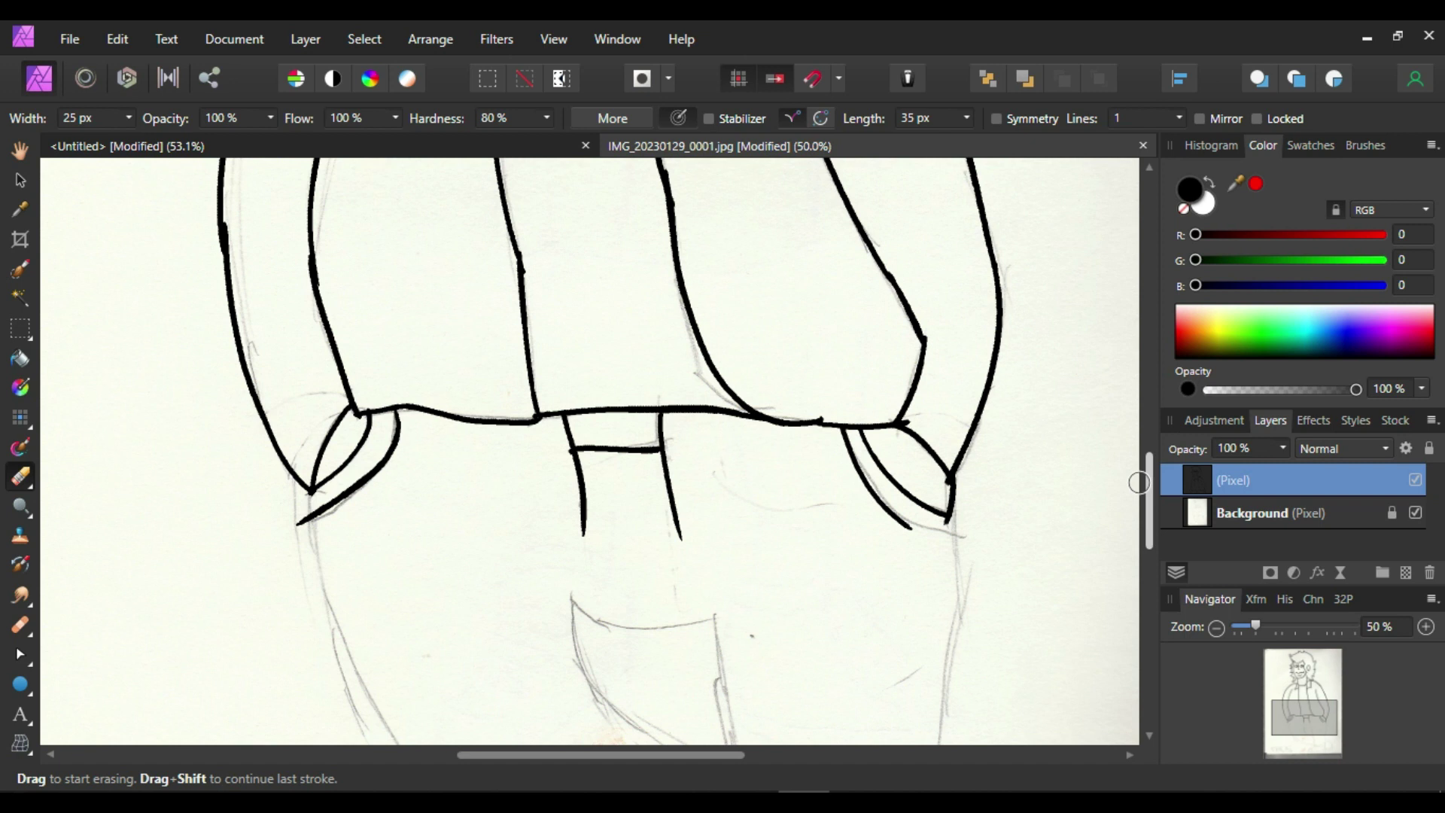
{"action": "key", "text": "b"}
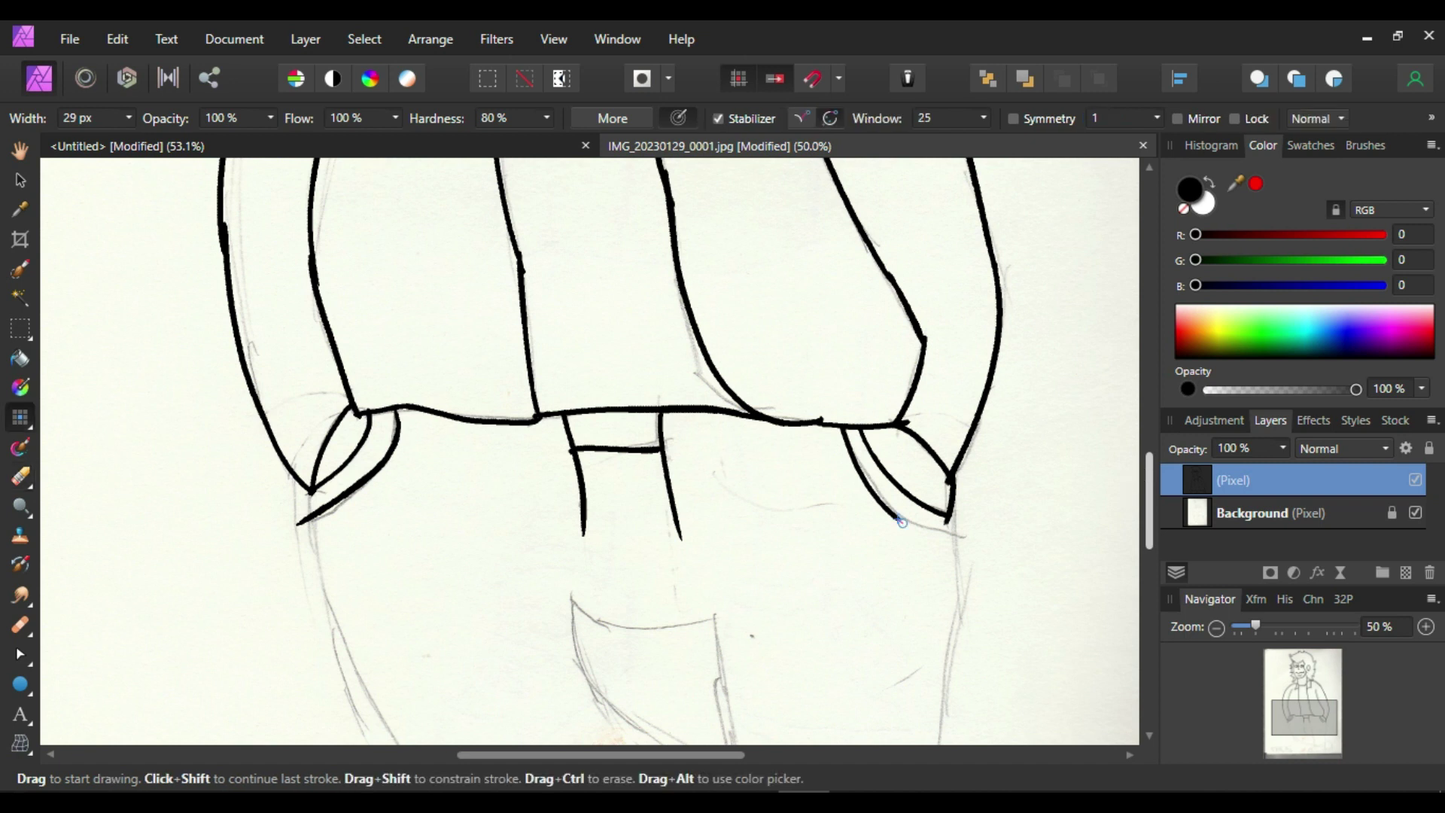
{"action": "key", "text": "ctrl+z"}
{"action": "left_click_drag", "start_coordinate": [675, 454], "coordinate": [1139, 483]}
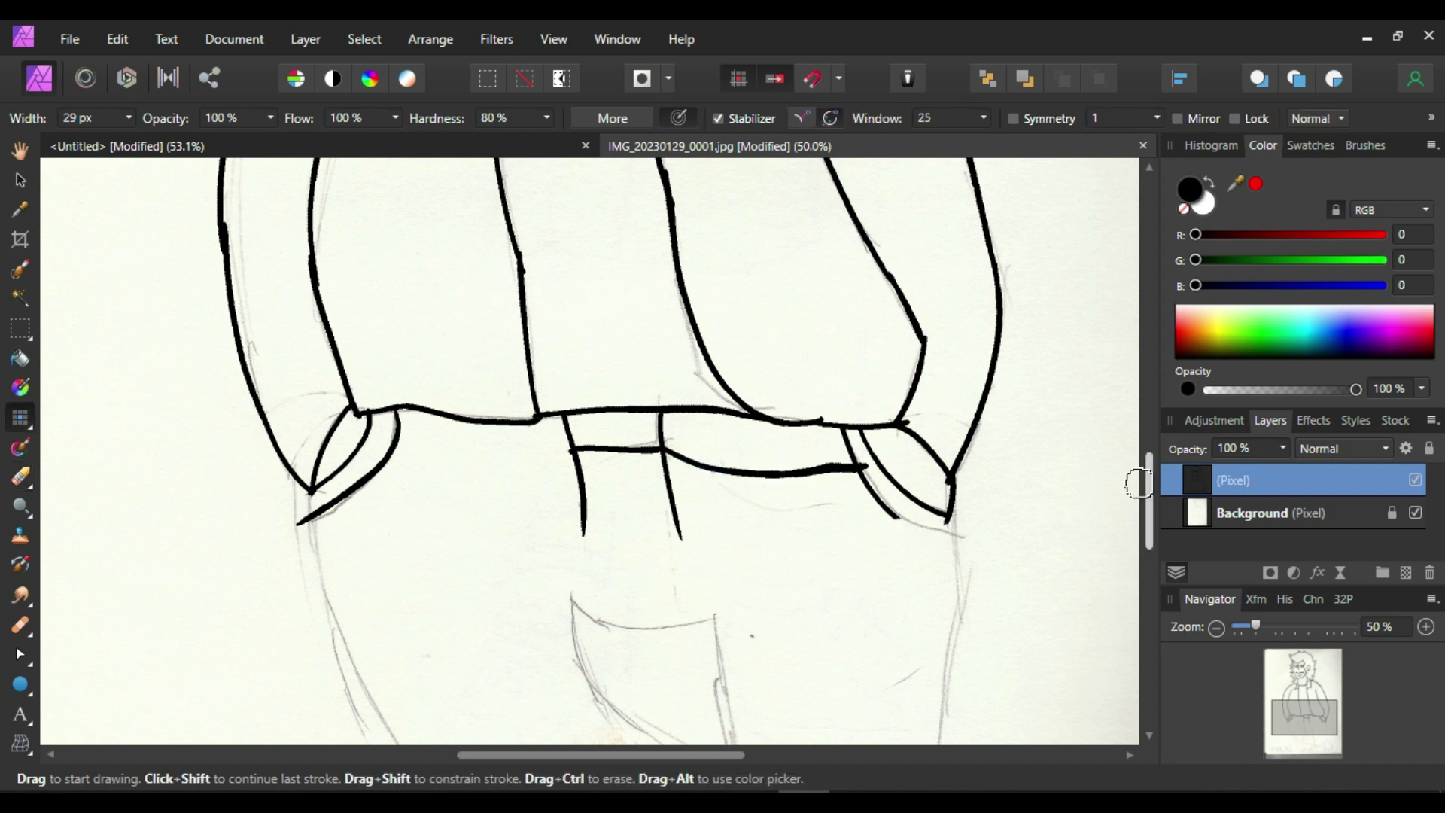
{"action": "left_click_drag", "start_coordinate": [572, 450], "coordinate": [399, 435]}
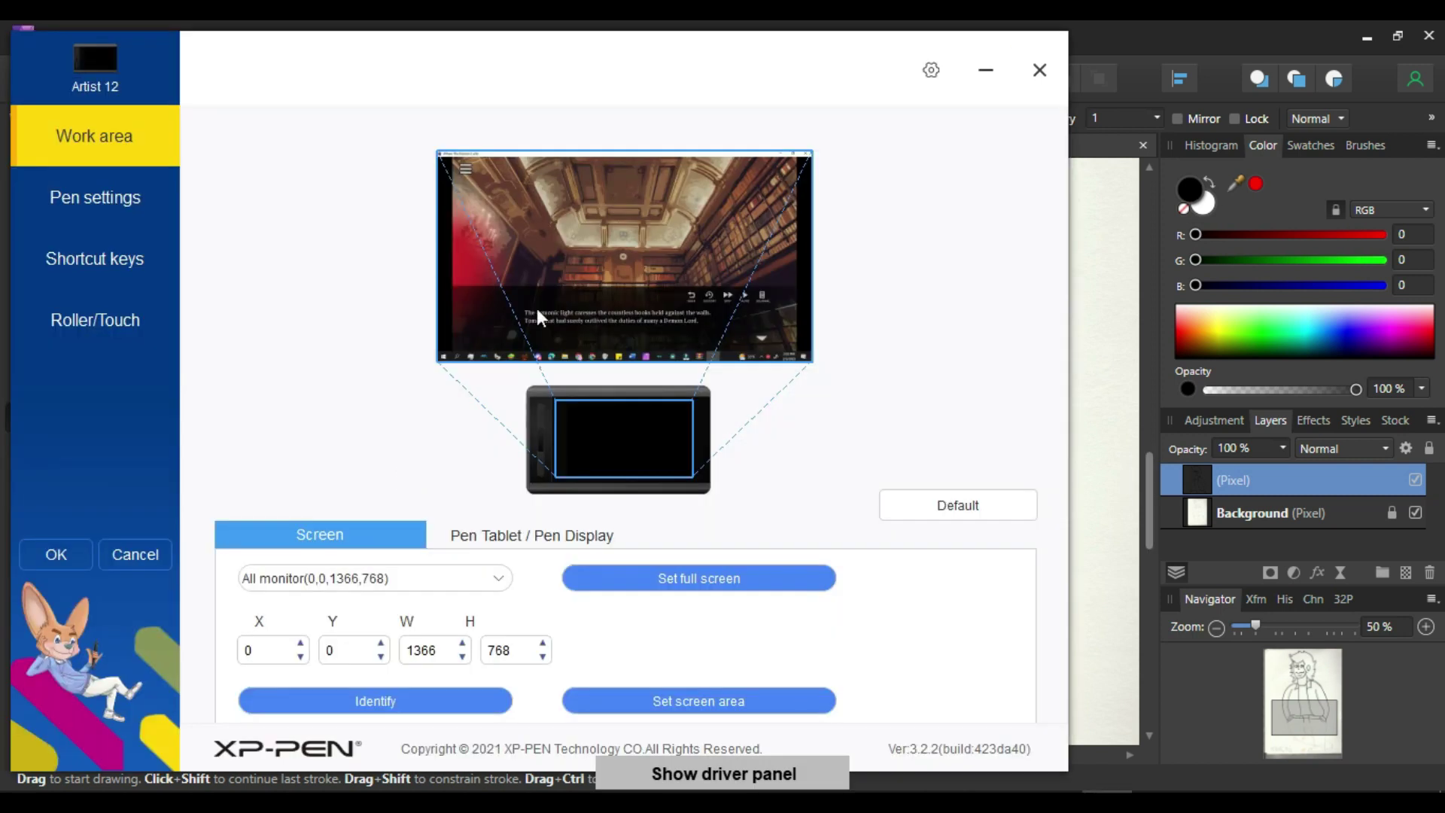
{"action": "key", "text": "ctrl+z"}
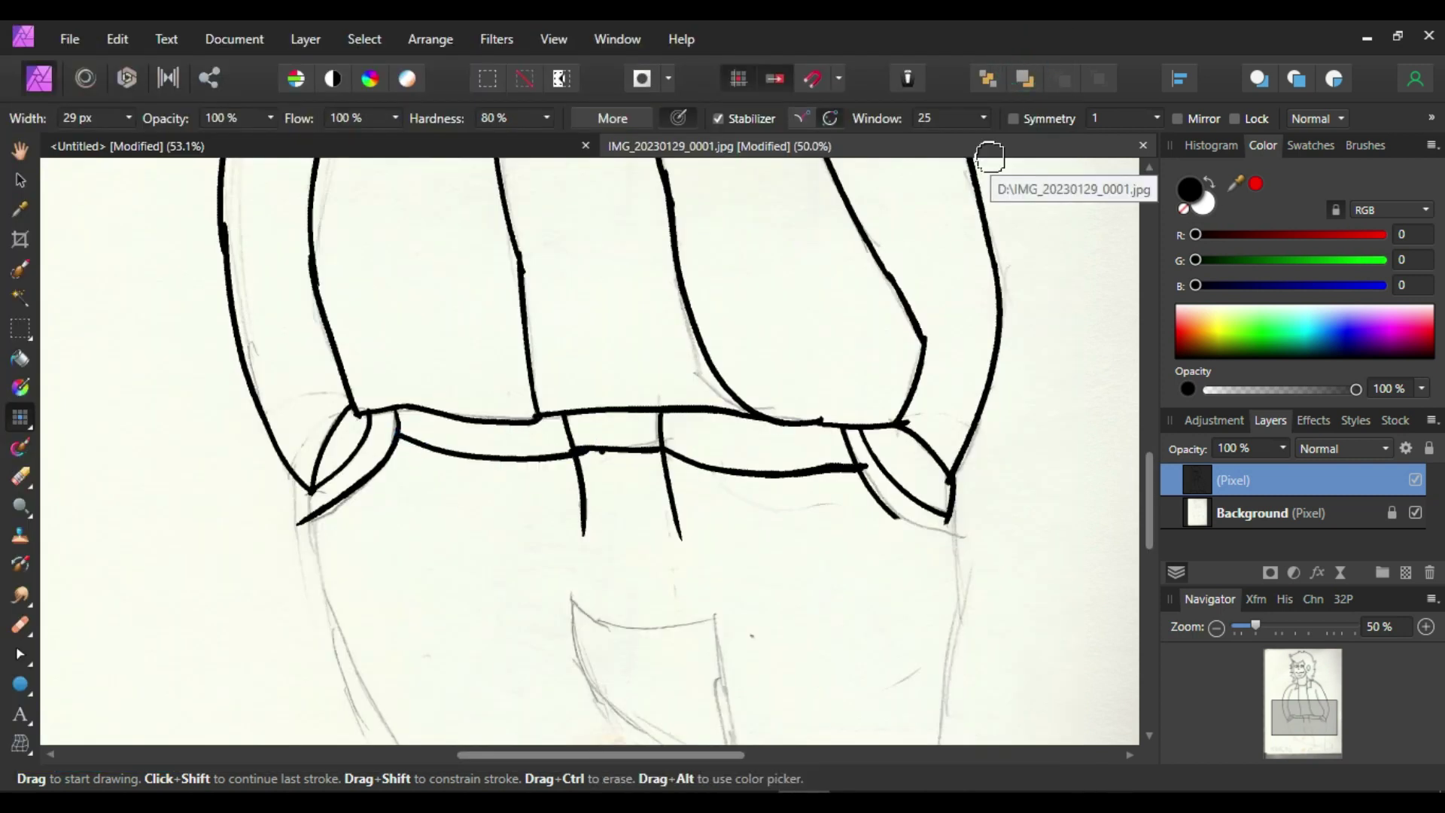
{"action": "key", "text": "e"}
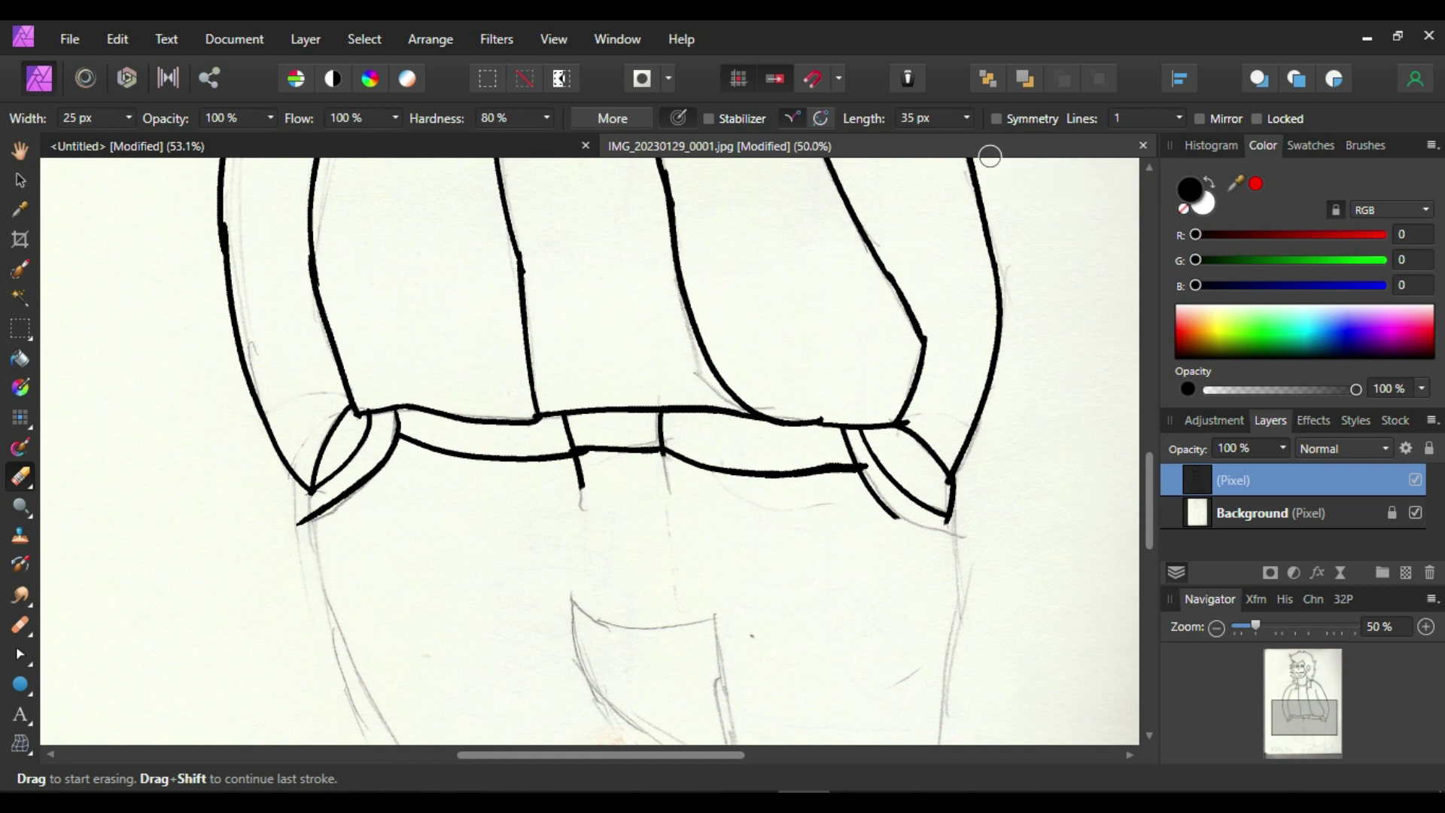
- Complete the right pocket curve and ink the outer trouser lines of both legs
{"action": "key", "text": "b"}
{"action": "mouse_move", "coordinate": [893, 518]}
{"action": "left_mouse_down"}
{"action": "mouse_move", "coordinate": [962, 534]}
{"action": "mouse_move", "coordinate": [939, 743]}
{"action": "left_mouse_up"}
{"action": "key", "text": "ctrl+z"}
{"action": "left_click_drag", "start_coordinate": [952, 516], "coordinate": [941, 743]}
{"action": "left_click_drag", "start_coordinate": [310, 493], "coordinate": [374, 743]}
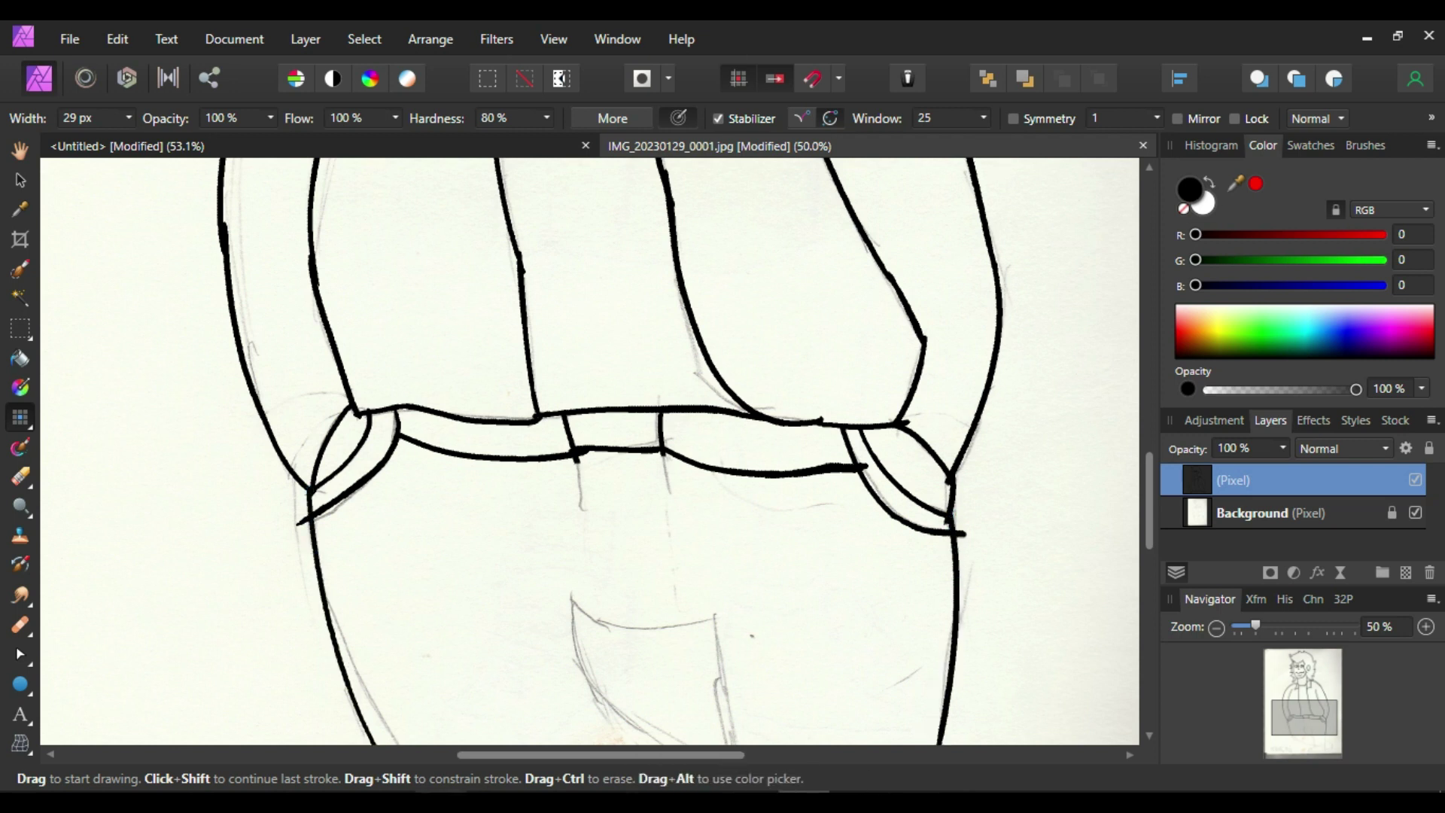
- Ink the gap between the legs with a curved top edge and a line down each side
{"action": "key", "text": "e"}
{"action": "key", "text": "b"}
{"action": "left_click_drag", "start_coordinate": [590, 615], "coordinate": [727, 625]}
{"action": "key", "text": "ctrl+z"}
{"action": "left_click_drag", "start_coordinate": [571, 597], "coordinate": [728, 623]}
{"action": "key", "text": "ctrl+z"}
{"action": "mouse_move", "coordinate": [571, 597]}
{"action": "left_mouse_down"}
{"action": "mouse_move", "coordinate": [666, 626]}
{"action": "mouse_move", "coordinate": [727, 622]}
{"action": "mouse_move", "coordinate": [698, 622]}
{"action": "mouse_move", "coordinate": [713, 619]}
{"action": "left_mouse_up"}
{"action": "key", "text": "ctrl+z"}
{"action": "left_click_drag", "start_coordinate": [570, 622], "coordinate": [655, 741]}
{"action": "key", "text": "ctrl+z"}
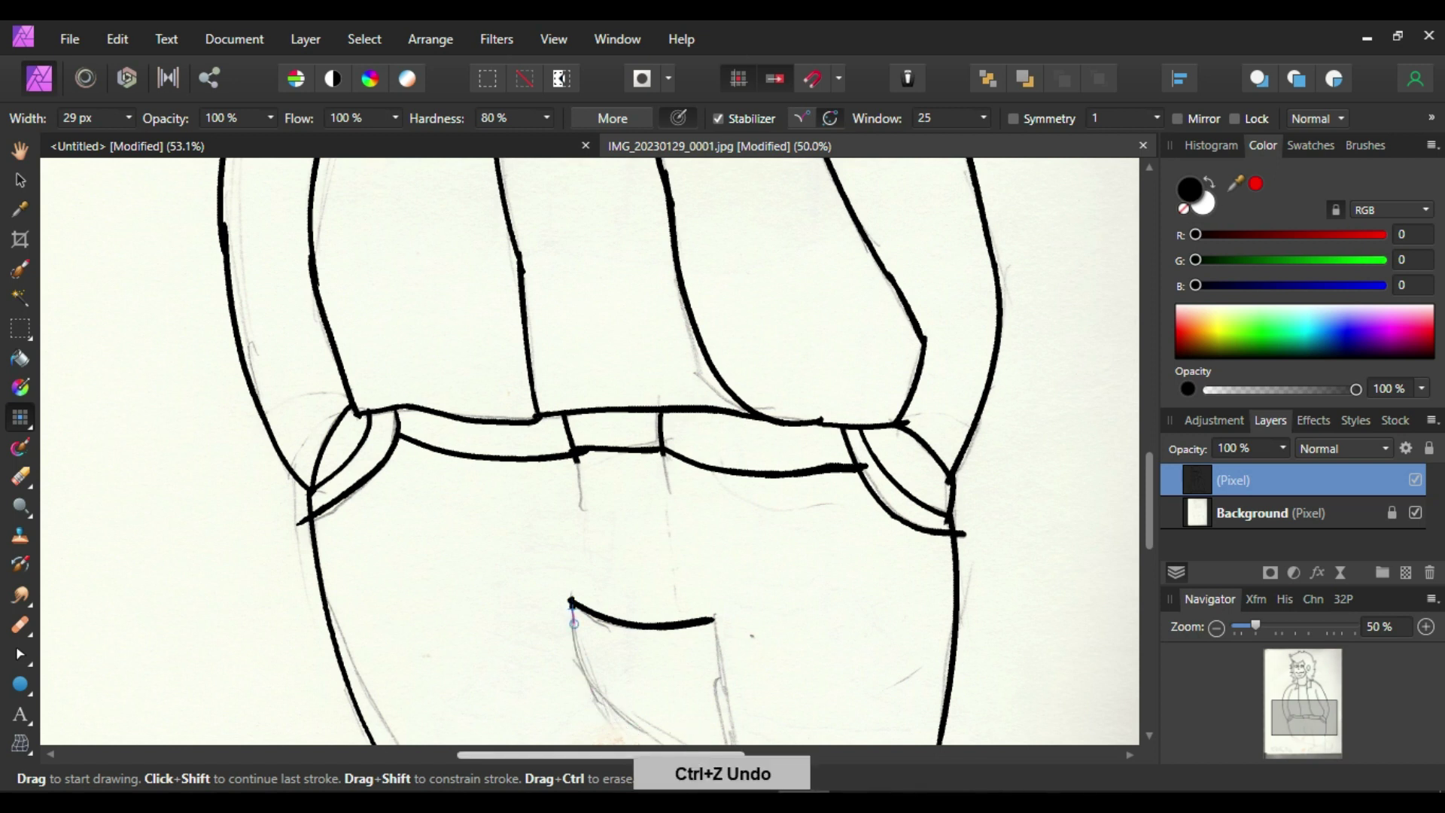
{"action": "left_click_drag", "start_coordinate": [573, 622], "coordinate": [669, 745]}
{"action": "left_click_drag", "start_coordinate": [714, 620], "coordinate": [729, 736]}
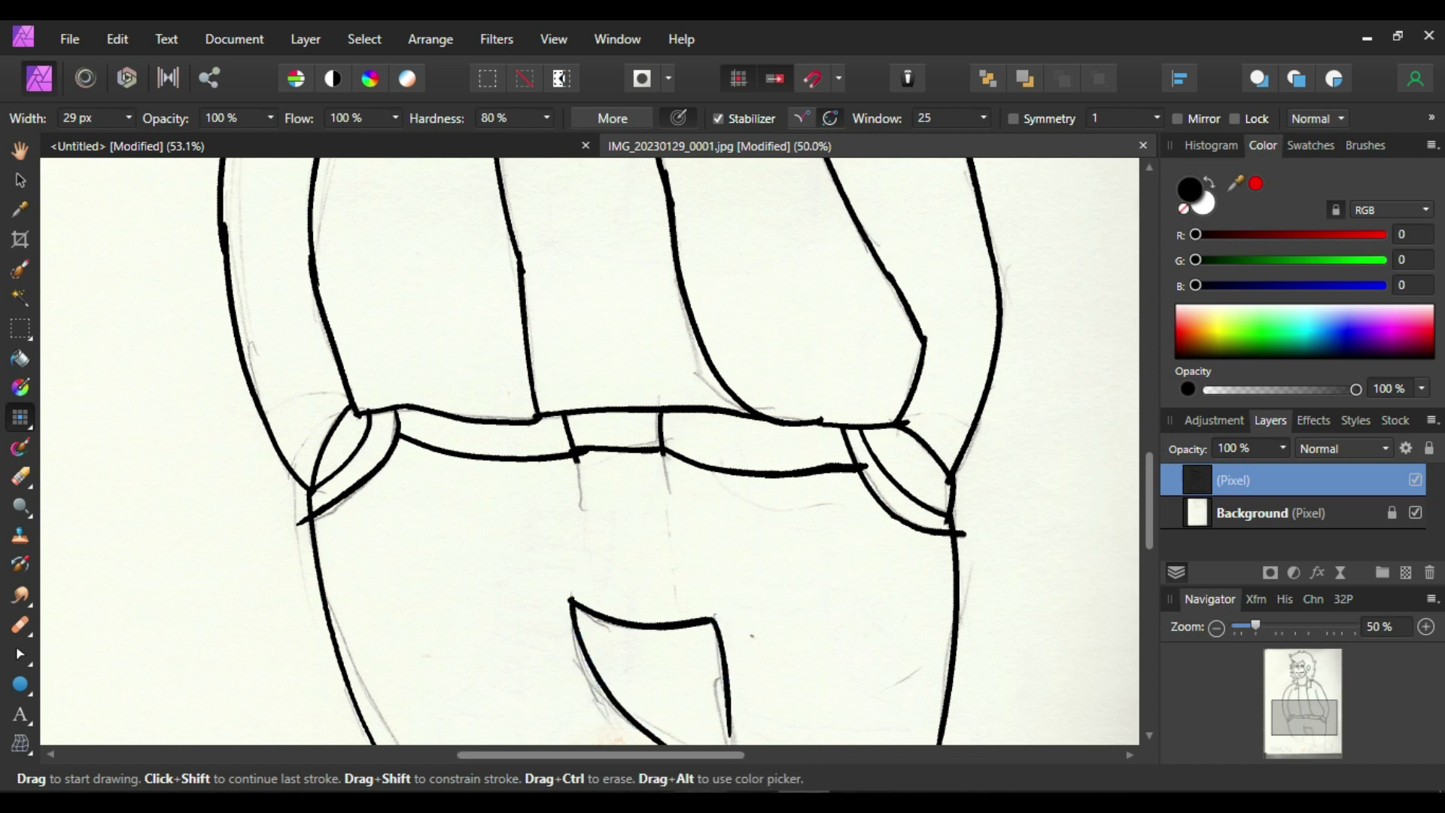
- Erase the lower part of the left leg's outer line and redraw it closer to the sketch
{"action": "key", "text": "e"}
{"action": "left_click_drag", "start_coordinate": [324, 596], "coordinate": [344, 672]}
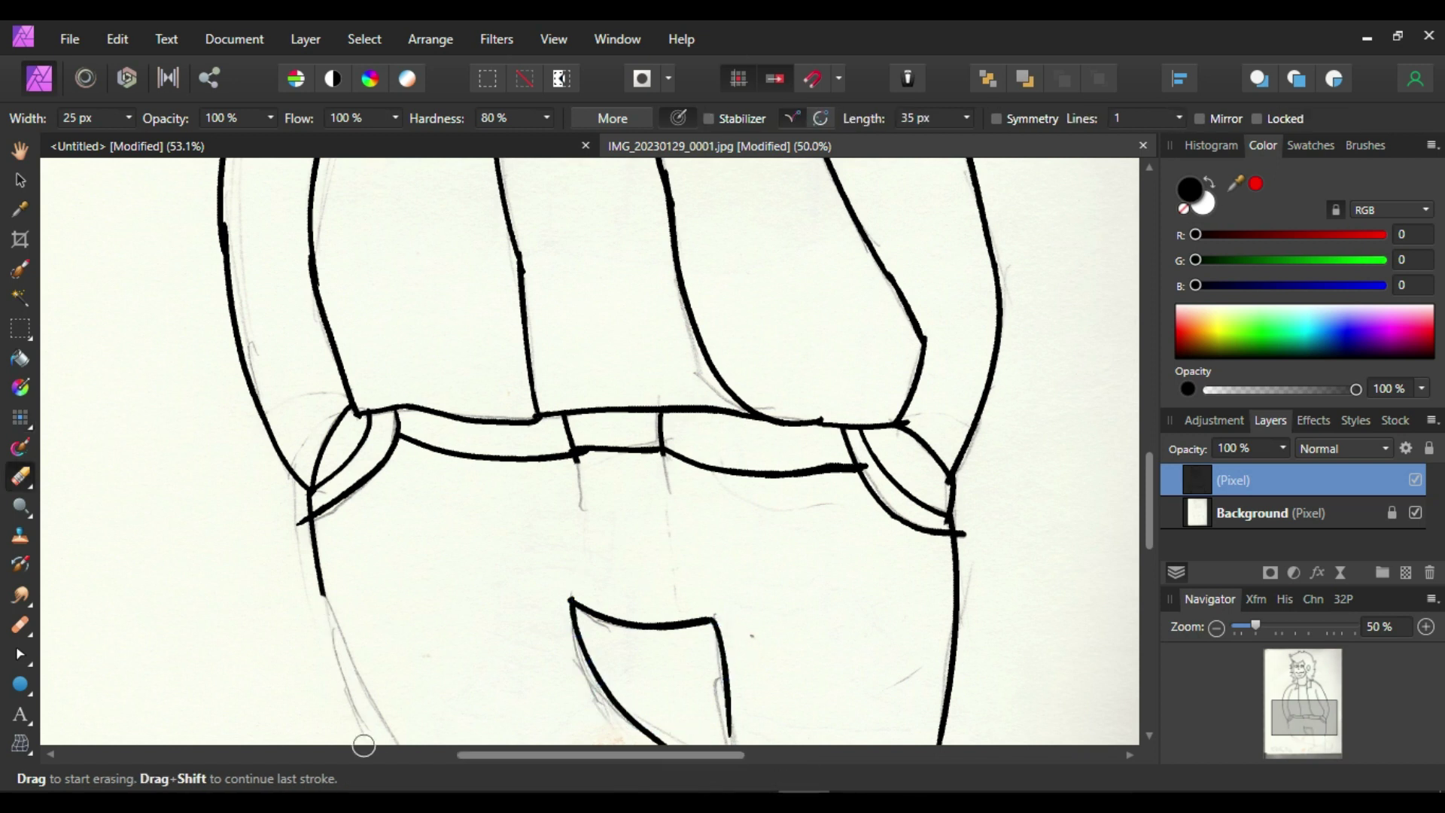
{"action": "key", "text": "b"}
{"action": "left_click_drag", "start_coordinate": [322, 591], "coordinate": [411, 744]}
{"action": "key", "text": "ctrl+z"}
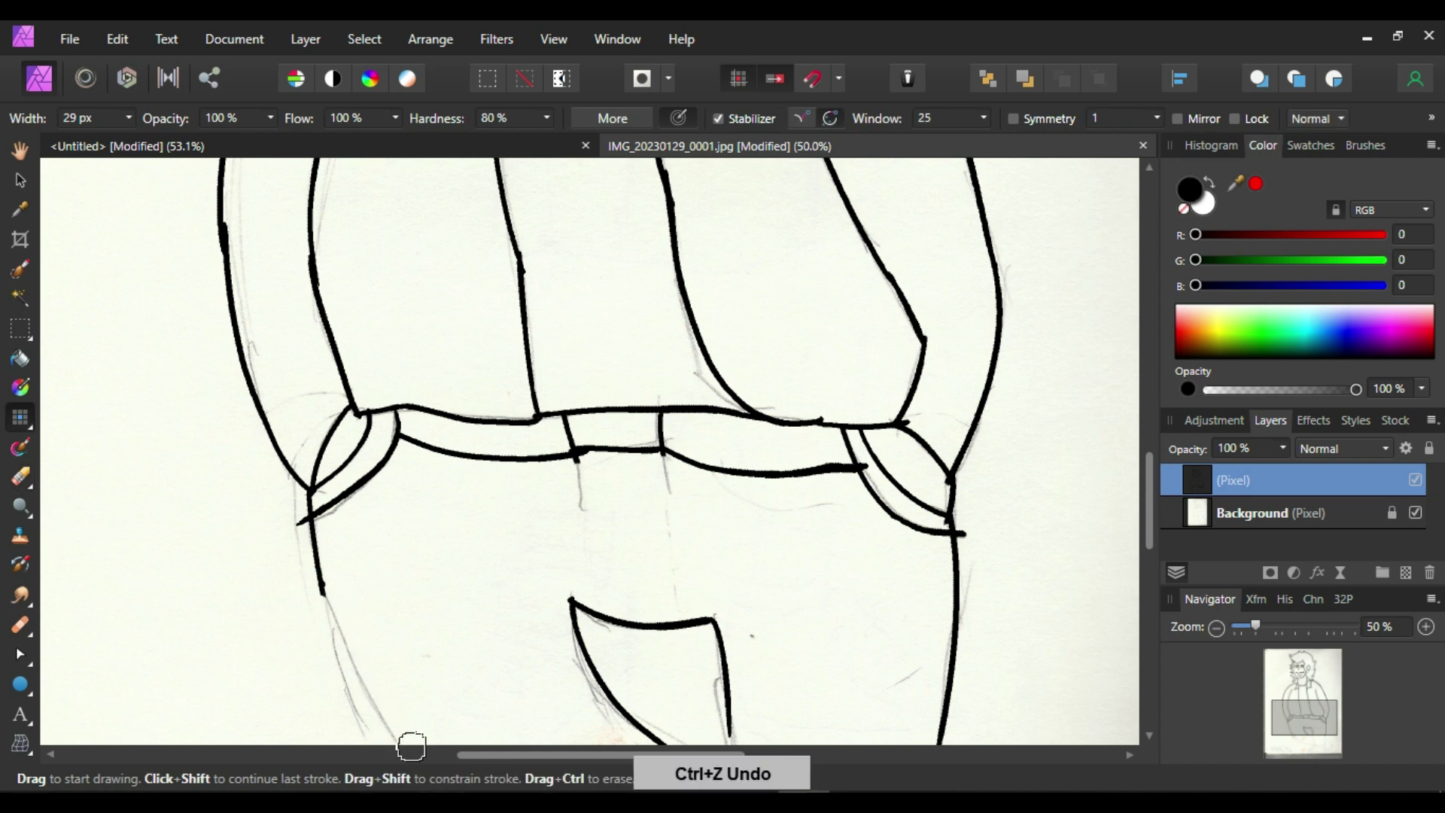
{"action": "left_click_drag", "start_coordinate": [322, 590], "coordinate": [402, 747]}
{"action": "key", "text": "ctrl+z"}
{"action": "left_click", "coordinate": [362, 616]}
{"action": "left_click_drag", "start_coordinate": [320, 589], "coordinate": [422, 745]}
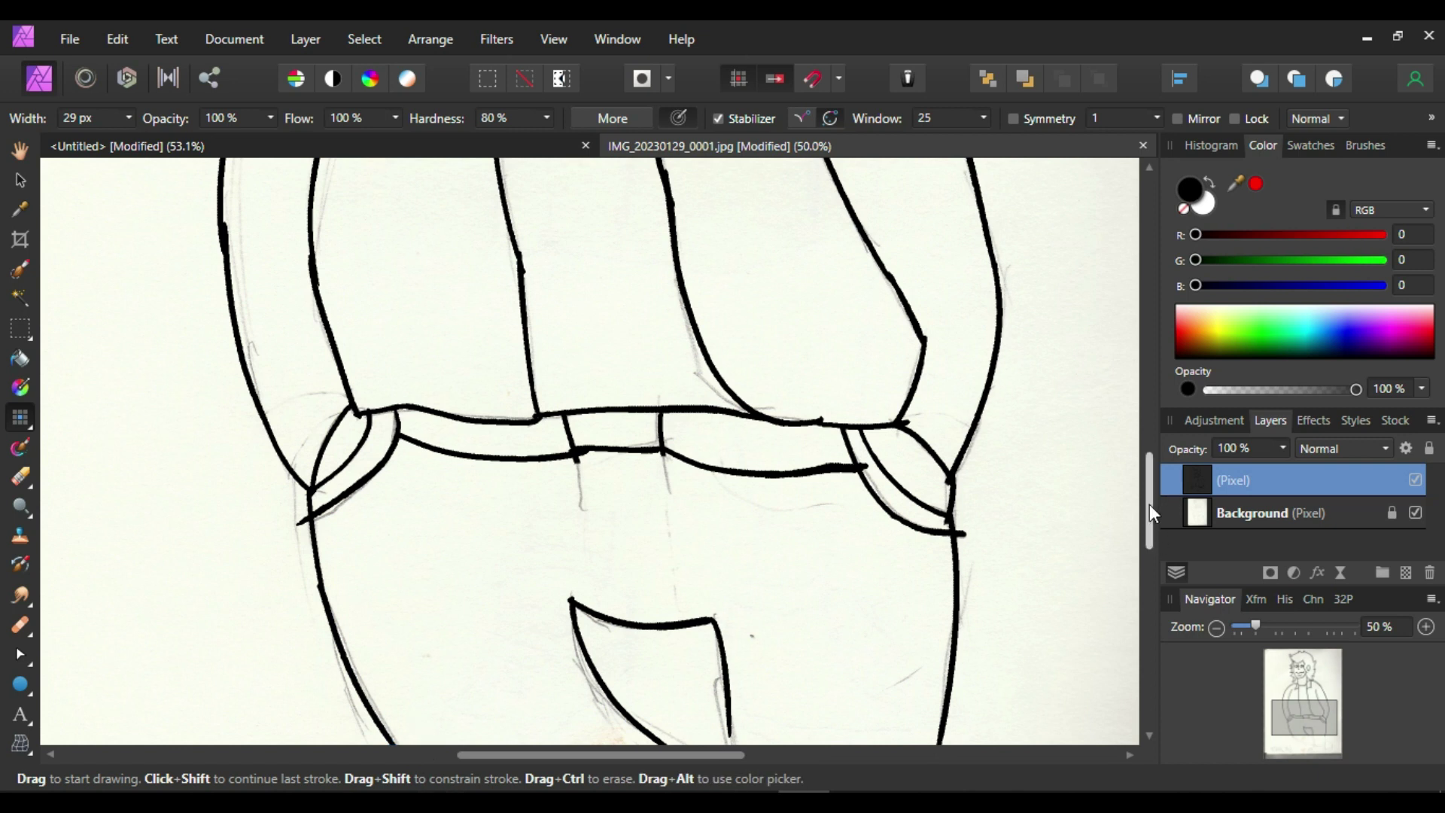
{"action": "scroll", "coordinate": [1150, 504], "scroll_direction": "down", "scroll_amount": 5}
{"action": "scroll", "coordinate": [1150, 504], "scroll_direction": "up", "scroll_amount": 2}
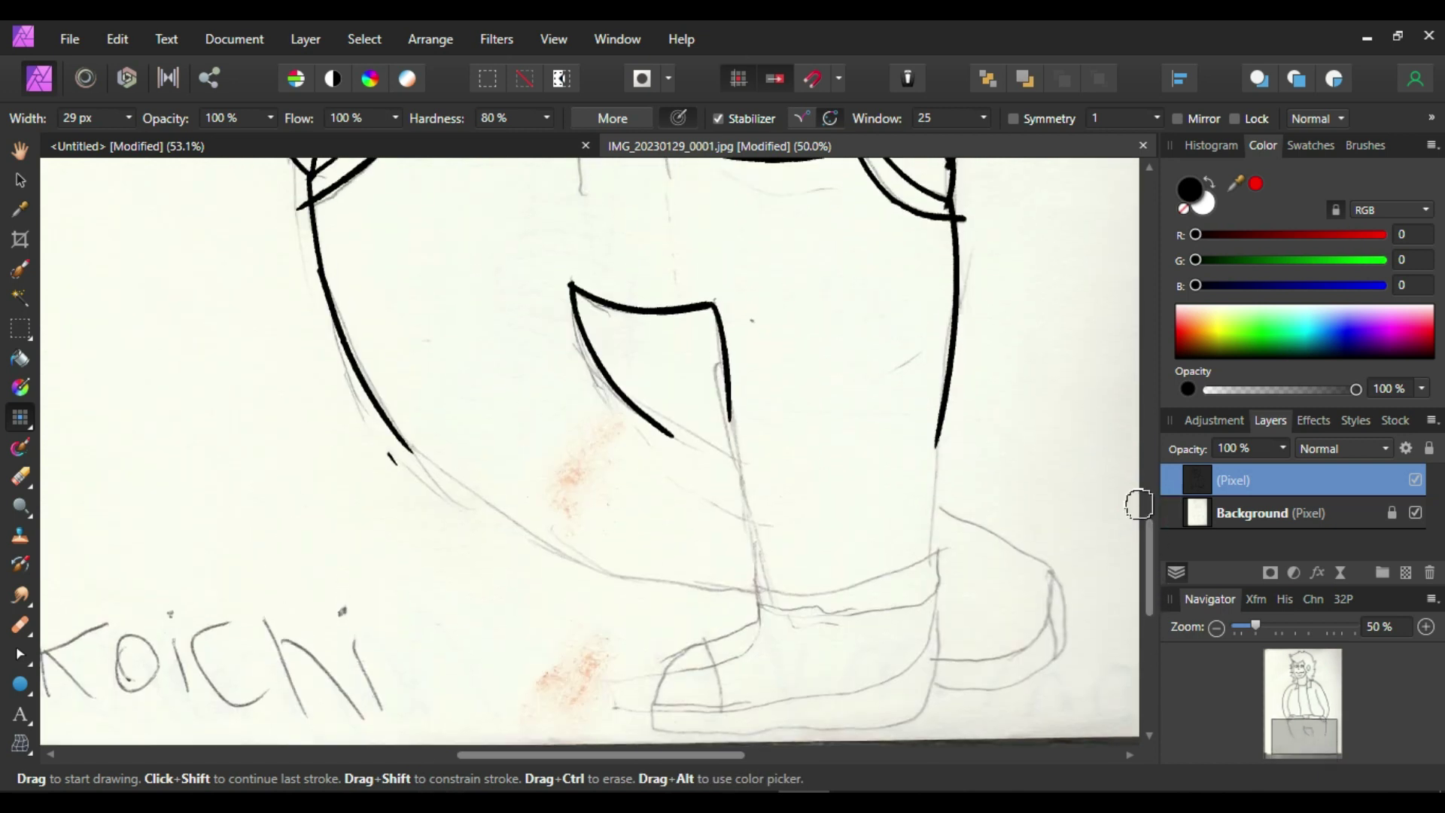
- Extend the right leg's outer trouser line down to the hem above the shoe
{"action": "key", "text": "e"}
{"action": "key", "text": "b"}
{"action": "mouse_move", "coordinate": [938, 438]}
{"action": "left_mouse_down"}
{"action": "mouse_move", "coordinate": [932, 571]}
{"action": "mouse_move", "coordinate": [942, 408]}
{"action": "mouse_move", "coordinate": [926, 572]}
{"action": "left_mouse_up"}
{"action": "key", "text": "ctrl+z"}
{"action": "key", "text": "ctrl+z"}
{"action": "key", "text": "ctrl+z"}
{"action": "mouse_move", "coordinate": [937, 431]}
{"action": "left_mouse_down"}
{"action": "mouse_move", "coordinate": [927, 572]}
{"action": "mouse_move", "coordinate": [932, 433]}
{"action": "mouse_move", "coordinate": [930, 557]}
{"action": "mouse_move", "coordinate": [820, 584]}
{"action": "mouse_move", "coordinate": [752, 581]}
{"action": "mouse_move", "coordinate": [933, 563]}
{"action": "left_mouse_up"}
{"action": "key", "text": "ctrl+z"}
{"action": "key", "text": "ctrl+z"}
{"action": "key", "text": "ctrl+z"}
{"action": "key", "text": "ctrl+z"}
- Ink the curved hem across the bottom of the right trouser leg
{"action": "mouse_move", "coordinate": [750, 591]}
{"action": "left_mouse_down"}
{"action": "mouse_move", "coordinate": [847, 591]}
{"action": "mouse_move", "coordinate": [949, 542]}
{"action": "left_mouse_up"}
{"action": "key", "text": "ctrl+z"}
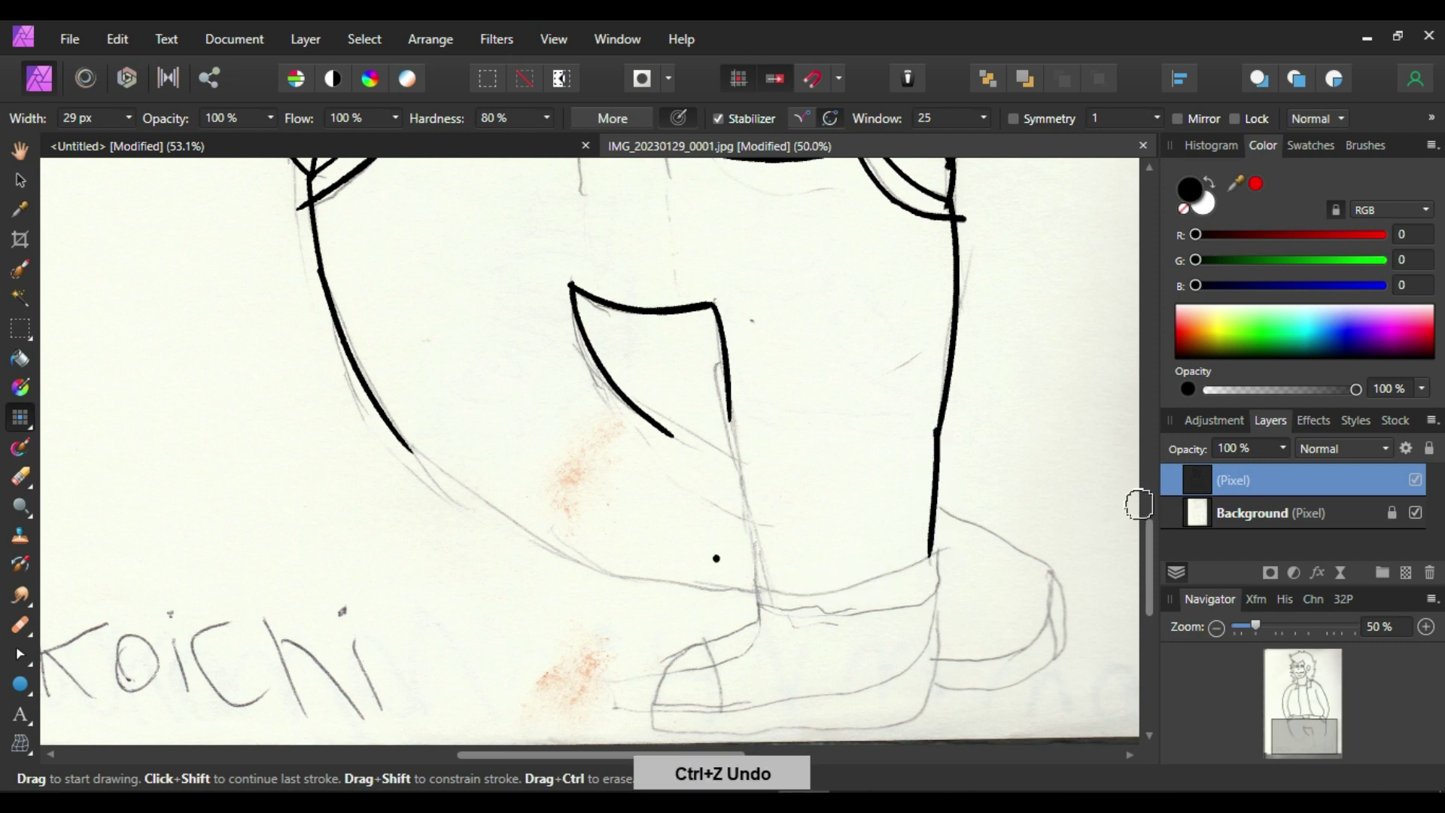
{"action": "mouse_move", "coordinate": [755, 587]}
{"action": "left_mouse_down"}
{"action": "mouse_move", "coordinate": [945, 548]}
{"action": "mouse_move", "coordinate": [788, 583]}
{"action": "mouse_move", "coordinate": [930, 546]}
{"action": "left_mouse_up"}
{"action": "key", "text": "ctrl+z"}
{"action": "key", "text": "ctrl+z"}
{"action": "left_click_drag", "start_coordinate": [758, 592], "coordinate": [958, 547]}
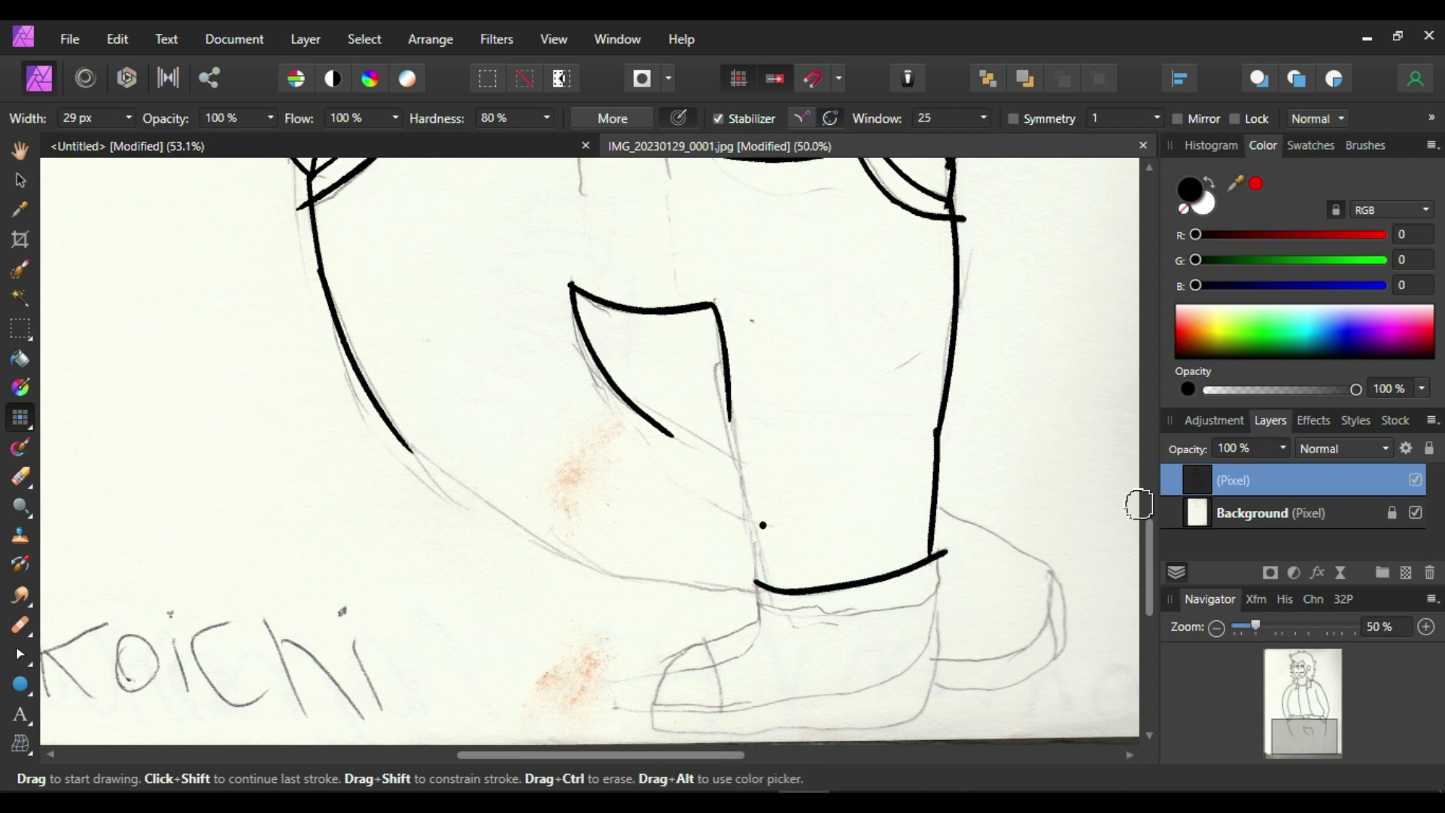
- Ink the right leg's inner line down to the hem and add a short ankle line below it
{"action": "mouse_move", "coordinate": [729, 404]}
{"action": "left_mouse_down"}
{"action": "mouse_move", "coordinate": [769, 602]}
{"action": "mouse_move", "coordinate": [742, 465]}
{"action": "mouse_move", "coordinate": [752, 585]}
{"action": "mouse_move", "coordinate": [730, 374]}
{"action": "left_mouse_up"}
{"action": "key", "text": "ctrl+z"}
{"action": "key", "text": "ctrl+z"}
{"action": "key", "text": "ctrl+z"}
{"action": "left_click", "coordinate": [753, 535]}
{"action": "key", "text": "ctrl+z"}
{"action": "left_click_drag", "start_coordinate": [758, 588], "coordinate": [759, 632]}
- Ink the front shoe's heel from the hem down and its bottom edge out to the toe
{"action": "mouse_move", "coordinate": [938, 554]}
{"action": "left_mouse_down"}
{"action": "mouse_move", "coordinate": [900, 724]}
{"action": "mouse_move", "coordinate": [939, 555]}
{"action": "mouse_move", "coordinate": [858, 728]}
{"action": "mouse_move", "coordinate": [656, 724]}
{"action": "mouse_move", "coordinate": [892, 719]}
{"action": "left_mouse_up"}
{"action": "key", "text": "ctrl+z"}
{"action": "key", "text": "ctrl+z"}
{"action": "key", "text": "ctrl+z"}
{"action": "key", "text": "ctrl+z"}
{"action": "mouse_move", "coordinate": [807, 732]}
{"action": "left_mouse_down"}
{"action": "mouse_move", "coordinate": [640, 727]}
{"action": "mouse_move", "coordinate": [860, 719]}
{"action": "left_mouse_up"}
{"action": "key", "text": "ctrl+z"}
{"action": "left_click", "coordinate": [665, 712]}
{"action": "key", "text": "ctrl+z"}
{"action": "left_click_drag", "start_coordinate": [681, 732], "coordinate": [892, 727]}
{"action": "left_click", "coordinate": [652, 705]}
- Ink the front shoe's rounded toe up to the ankle and add the curved toe cap line
{"action": "mouse_move", "coordinate": [652, 684]}
{"action": "left_mouse_down"}
{"action": "mouse_move", "coordinate": [775, 629]}
{"action": "mouse_move", "coordinate": [694, 642]}
{"action": "mouse_move", "coordinate": [649, 731]}
{"action": "mouse_move", "coordinate": [770, 628]}
{"action": "left_mouse_up"}
{"action": "key", "text": "ctrl+z"}
{"action": "key", "text": "ctrl+z"}
{"action": "left_click", "coordinate": [752, 667]}
{"action": "left_click_drag", "start_coordinate": [718, 677], "coordinate": [722, 711]}
- Try to ink the front shoe's upper sole line from toe to heel in one stroke
{"action": "mouse_move", "coordinate": [656, 712]}
{"action": "left_mouse_down"}
{"action": "mouse_move", "coordinate": [760, 712]}
{"action": "mouse_move", "coordinate": [934, 653]}
{"action": "left_mouse_up"}
{"action": "key", "text": "ctrl+z"}
{"action": "left_click_drag", "start_coordinate": [933, 631], "coordinate": [932, 633]}
{"action": "mouse_move", "coordinate": [887, 688]}
{"action": "left_mouse_down"}
{"action": "mouse_move", "coordinate": [648, 710]}
{"action": "mouse_move", "coordinate": [840, 682]}
{"action": "mouse_move", "coordinate": [946, 617]}
{"action": "left_mouse_up"}
{"action": "key", "text": "ctrl+z"}
{"action": "key", "text": "ctrl+z"}
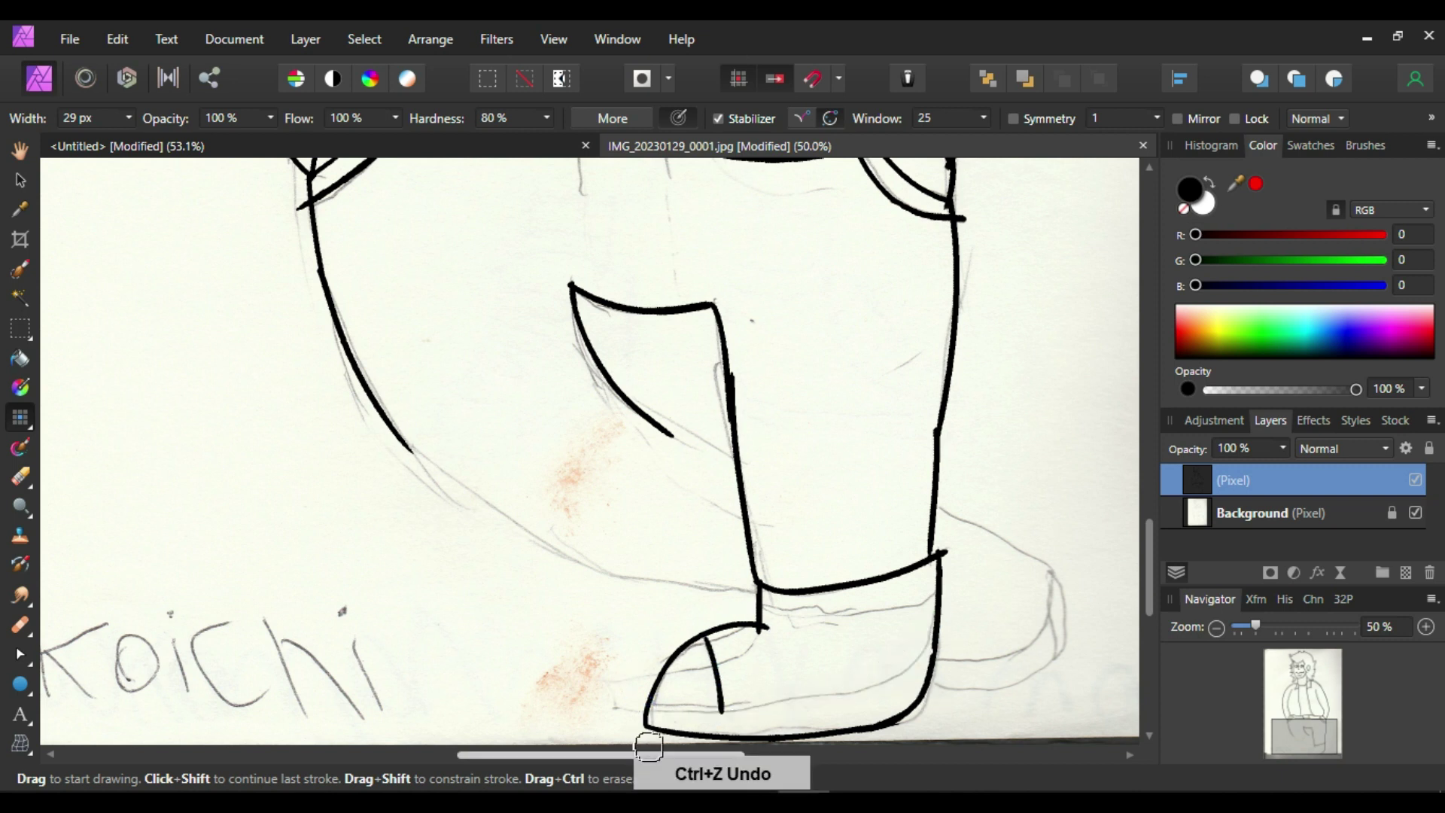
{"action": "mouse_move", "coordinate": [901, 665]}
{"action": "left_mouse_down"}
{"action": "mouse_move", "coordinate": [649, 745]}
{"action": "mouse_move", "coordinate": [888, 660]}
{"action": "left_mouse_up"}
{"action": "key", "text": "ctrl+z"}
{"action": "key", "text": "ctrl+z"}
{"action": "mouse_move", "coordinate": [670, 710]}
{"action": "left_mouse_down"}
{"action": "mouse_move", "coordinate": [809, 677]}
{"action": "mouse_move", "coordinate": [917, 610]}
{"action": "mouse_move", "coordinate": [793, 700]}
{"action": "mouse_move", "coordinate": [934, 619]}
{"action": "mouse_move", "coordinate": [897, 670]}
{"action": "mouse_move", "coordinate": [651, 710]}
{"action": "mouse_move", "coordinate": [795, 706]}
{"action": "mouse_move", "coordinate": [933, 623]}
{"action": "mouse_move", "coordinate": [691, 712]}
{"action": "mouse_move", "coordinate": [933, 621]}
{"action": "mouse_move", "coordinate": [682, 696]}
{"action": "mouse_move", "coordinate": [919, 662]}
{"action": "left_mouse_up"}
{"action": "key", "text": "ctrl+z"}
{"action": "key", "text": "ctrl+z"}
{"action": "key", "text": "ctrl+z"}
{"action": "key", "text": "ctrl+z"}
{"action": "key", "text": "ctrl+z"}
{"action": "key", "text": "ctrl+z"}
{"action": "key", "text": "ctrl+z"}
{"action": "left_click", "coordinate": [642, 700]}
{"action": "mouse_move", "coordinate": [651, 706]}
{"action": "left_mouse_down"}
{"action": "mouse_move", "coordinate": [799, 687]}
{"action": "mouse_move", "coordinate": [932, 612]}
{"action": "left_mouse_up"}
{"action": "key", "text": "ctrl+z"}
{"action": "left_click_drag", "start_coordinate": [651, 703], "coordinate": [935, 625]}
{"action": "key", "text": "ctrl+z"}
{"action": "mouse_move", "coordinate": [652, 704]}
{"action": "left_mouse_down"}
{"action": "mouse_move", "coordinate": [861, 681]}
{"action": "mouse_move", "coordinate": [931, 617]}
{"action": "left_mouse_up"}
{"action": "key", "text": "ctrl+z"}
{"action": "mouse_move", "coordinate": [648, 702]}
{"action": "left_mouse_down"}
{"action": "mouse_move", "coordinate": [941, 618]}
{"action": "mouse_move", "coordinate": [835, 696]}
{"action": "left_mouse_up"}
{"action": "key", "text": "ctrl+z"}
{"action": "key", "text": "ctrl+z"}
- Ink the heel part of the front shoe's sole line and a second curved band below the hem
{"action": "left_click_drag", "start_coordinate": [935, 636], "coordinate": [885, 681]}
{"action": "key", "text": "ctrl+z"}
{"action": "mouse_move", "coordinate": [933, 612]}
{"action": "left_mouse_down"}
{"action": "mouse_move", "coordinate": [824, 700]}
{"action": "mouse_move", "coordinate": [950, 631]}
{"action": "left_mouse_up"}
{"action": "key", "text": "ctrl+z"}
{"action": "key", "text": "ctrl+z"}
{"action": "mouse_move", "coordinate": [826, 689]}
{"action": "left_mouse_down"}
{"action": "mouse_move", "coordinate": [933, 652]}
{"action": "mouse_move", "coordinate": [831, 694]}
{"action": "mouse_move", "coordinate": [946, 609]}
{"action": "left_mouse_up"}
{"action": "key", "text": "ctrl+z"}
{"action": "key", "text": "ctrl+z"}
{"action": "left_click_drag", "start_coordinate": [828, 697], "coordinate": [949, 606]}
{"action": "key", "text": "ctrl+z"}
{"action": "key", "text": "ctrl+z"}
{"action": "left_click_drag", "start_coordinate": [840, 697], "coordinate": [939, 616]}
{"action": "left_click_drag", "start_coordinate": [762, 607], "coordinate": [949, 583]}
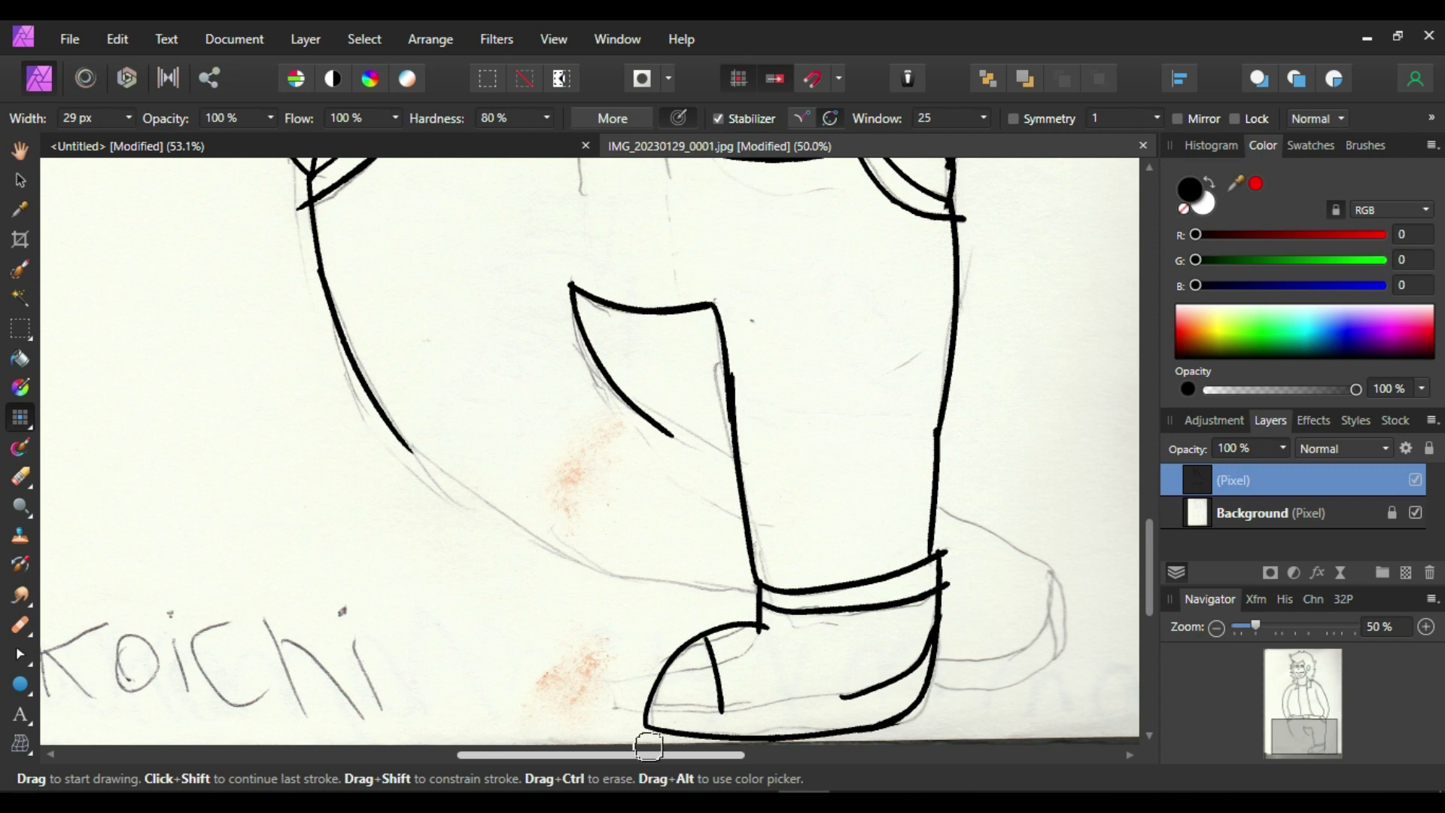
- Close the gap between the legs by extending its left line to the right leg's inner line
{"action": "key", "text": "e"}
{"action": "key", "text": "b"}
{"action": "left_click", "coordinate": [741, 456], "text": "shift"}
{"action": "key", "text": "e"}
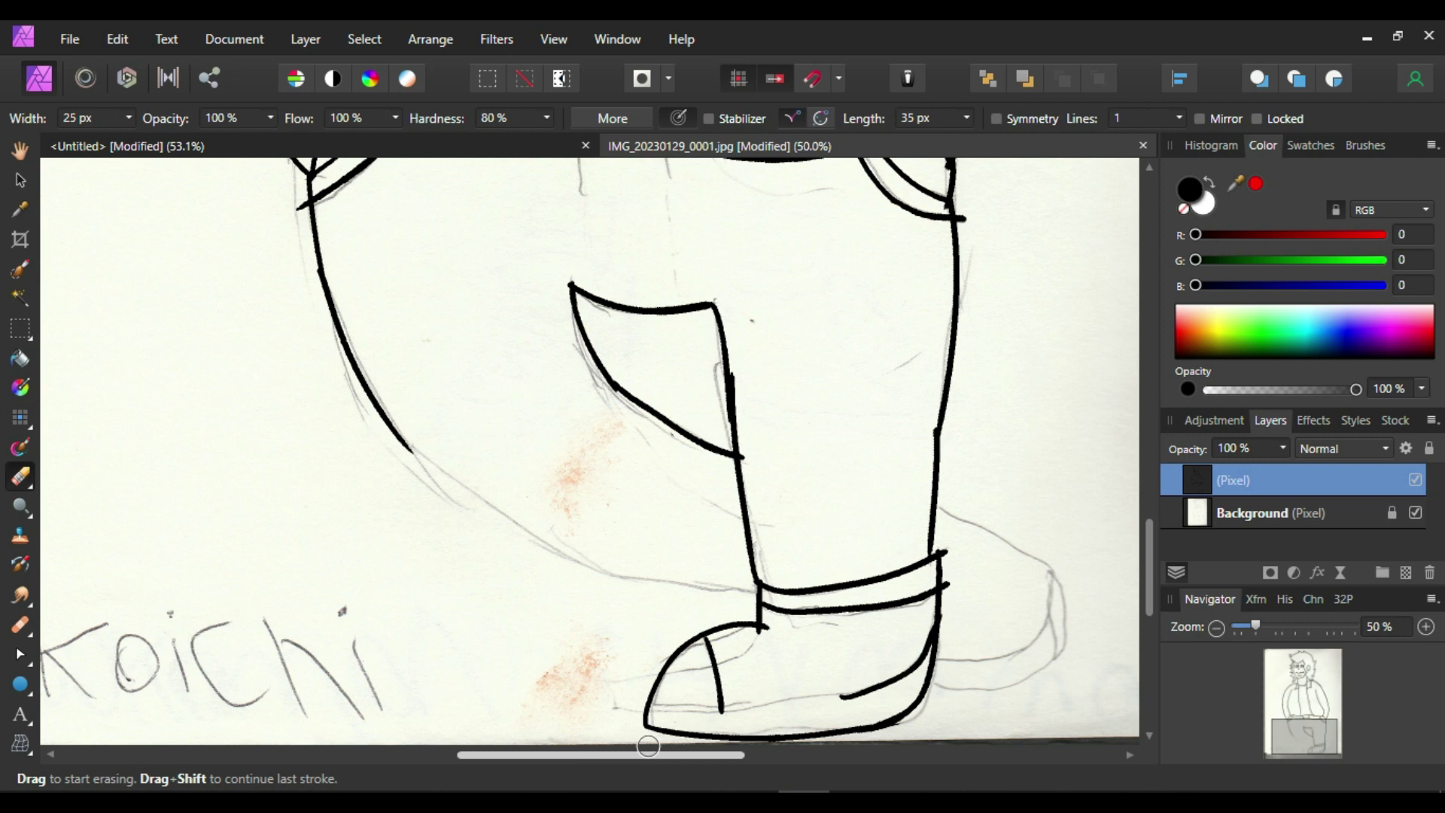
- Complete the front shoe's sole line from the toe to the inked heel part
{"action": "key", "text": "b"}
{"action": "mouse_move", "coordinate": [650, 714]}
{"action": "left_mouse_down"}
{"action": "mouse_move", "coordinate": [733, 705]}
{"action": "mouse_move", "coordinate": [645, 706]}
{"action": "mouse_move", "coordinate": [868, 692]}
{"action": "left_mouse_up"}
{"action": "key", "text": "ctrl+z"}
{"action": "left_click", "coordinate": [731, 714]}
- Ink the left leg's lower outer curve down to the front shoe's ankle, following the sketch
{"action": "mouse_move", "coordinate": [411, 450]}
{"action": "left_mouse_down"}
{"action": "mouse_move", "coordinate": [710, 590]}
{"action": "mouse_move", "coordinate": [746, 587]}
{"action": "left_mouse_up"}
{"action": "key", "text": "ctrl+z"}
{"action": "mouse_move", "coordinate": [411, 450]}
{"action": "left_mouse_down"}
{"action": "mouse_move", "coordinate": [441, 487]}
{"action": "mouse_move", "coordinate": [728, 603]}
{"action": "left_mouse_up"}
{"action": "key", "text": "ctrl+z"}
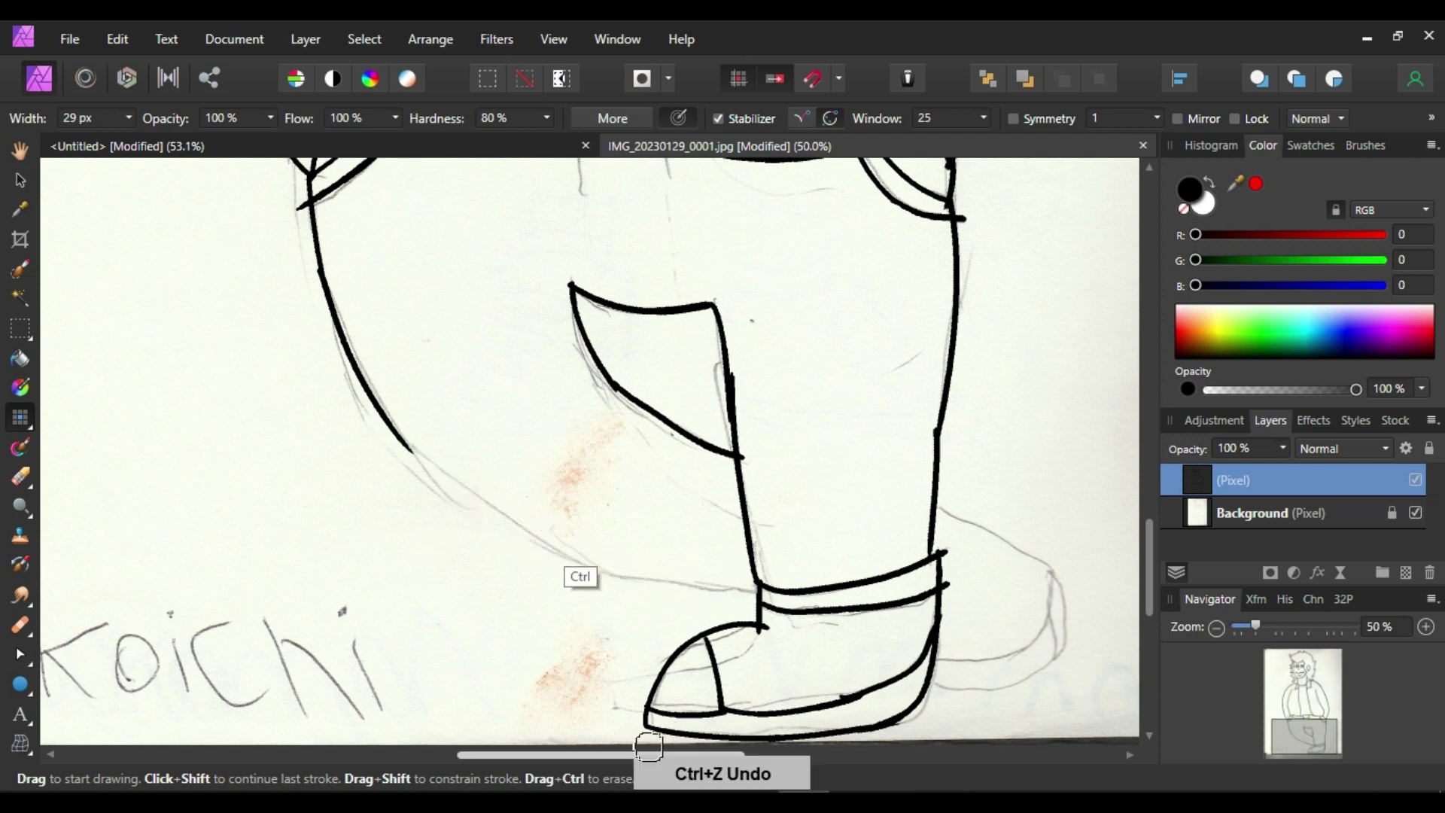
{"action": "mouse_move", "coordinate": [411, 447]}
{"action": "left_mouse_down"}
{"action": "mouse_move", "coordinate": [758, 601]}
{"action": "mouse_move", "coordinate": [433, 468]}
{"action": "mouse_move", "coordinate": [378, 424]}
{"action": "mouse_move", "coordinate": [769, 598]}
{"action": "mouse_move", "coordinate": [421, 460]}
{"action": "mouse_move", "coordinate": [716, 603]}
{"action": "mouse_move", "coordinate": [510, 534]}
{"action": "mouse_move", "coordinate": [755, 592]}
{"action": "mouse_move", "coordinate": [474, 510]}
{"action": "mouse_move", "coordinate": [800, 590]}
{"action": "left_mouse_up"}
{"action": "key", "text": "ctrl+z"}
{"action": "key", "text": "ctrl+z"}
{"action": "key", "text": "ctrl+z"}
{"action": "key", "text": "ctrl+z"}
{"action": "key", "text": "ctrl+z"}
{"action": "key", "text": "ctrl+z"}
{"action": "mouse_move", "coordinate": [411, 450]}
{"action": "left_mouse_down"}
{"action": "mouse_move", "coordinate": [517, 516]}
{"action": "mouse_move", "coordinate": [803, 598]}
{"action": "mouse_move", "coordinate": [664, 586]}
{"action": "mouse_move", "coordinate": [411, 450]}
{"action": "left_mouse_up"}
{"action": "key", "text": "ctrl+z"}
{"action": "key", "text": "ctrl+z"}
{"action": "mouse_move", "coordinate": [761, 595]}
{"action": "left_mouse_down"}
{"action": "mouse_move", "coordinate": [494, 510]}
{"action": "mouse_move", "coordinate": [411, 450]}
{"action": "mouse_move", "coordinate": [655, 576]}
{"action": "mouse_move", "coordinate": [761, 595]}
{"action": "left_mouse_up"}
{"action": "key", "text": "ctrl+z"}
{"action": "key", "text": "ctrl+z"}
{"action": "mouse_move", "coordinate": [411, 450]}
{"action": "left_mouse_down"}
{"action": "mouse_move", "coordinate": [650, 558]}
{"action": "mouse_move", "coordinate": [750, 573]}
{"action": "mouse_move", "coordinate": [667, 577]}
{"action": "mouse_move", "coordinate": [386, 416]}
{"action": "mouse_move", "coordinate": [760, 591]}
{"action": "left_mouse_up"}
{"action": "key", "text": "ctrl+z"}
{"action": "key", "text": "ctrl+z"}
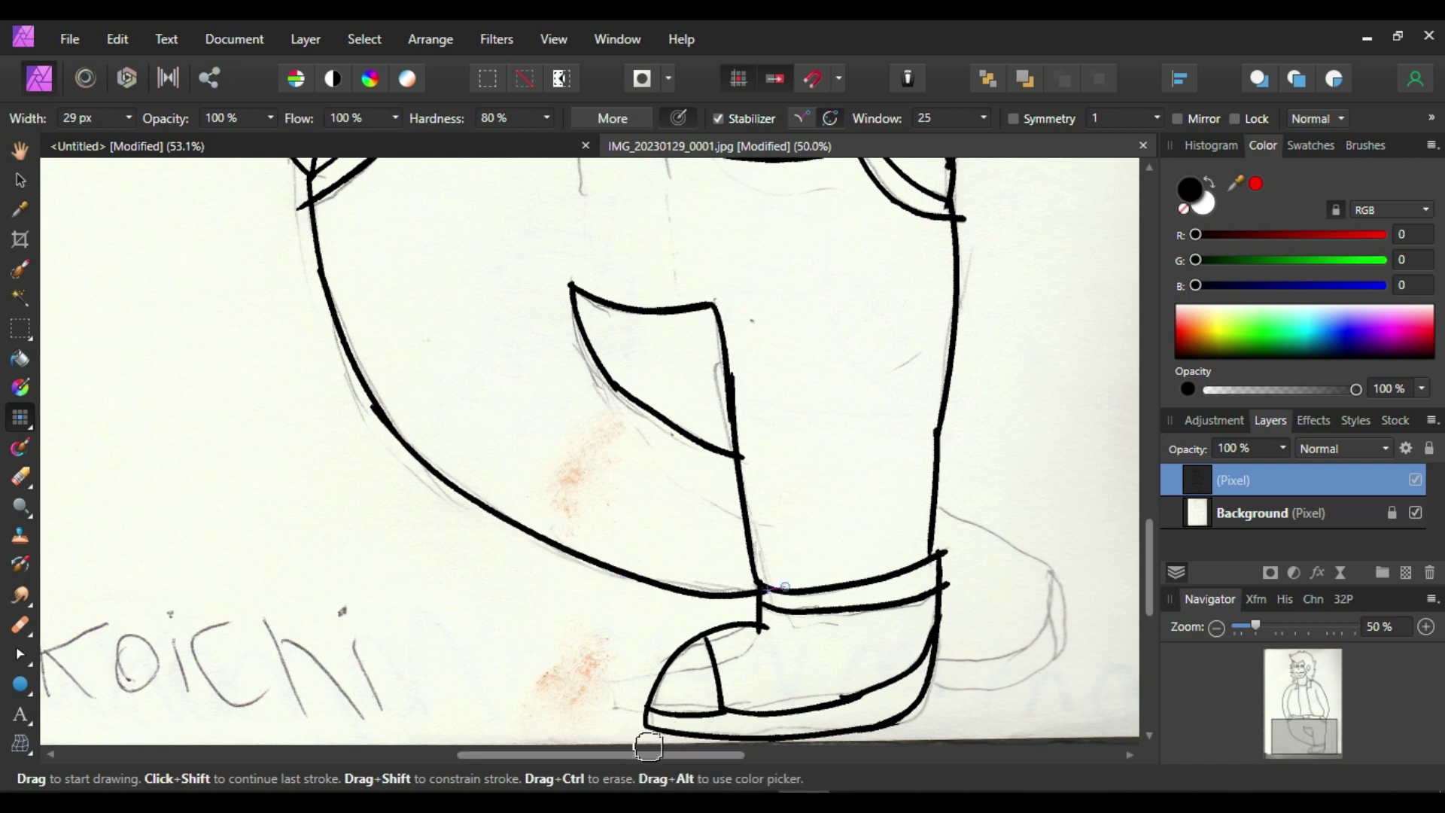
- Ink the rear shoe's upper curve from the right trouser leg out to the toe
{"action": "mouse_move", "coordinate": [937, 508]}
{"action": "left_mouse_down"}
{"action": "mouse_move", "coordinate": [1061, 587]}
{"action": "mouse_move", "coordinate": [986, 649]}
{"action": "mouse_move", "coordinate": [940, 660]}
{"action": "mouse_move", "coordinate": [1052, 559]}
{"action": "mouse_move", "coordinate": [910, 494]}
{"action": "mouse_move", "coordinate": [1076, 583]}
{"action": "mouse_move", "coordinate": [937, 500]}
{"action": "left_mouse_up"}
{"action": "key", "text": "ctrl+z"}
{"action": "key", "text": "ctrl+z"}
{"action": "key", "text": "ctrl+z"}
{"action": "key", "text": "ctrl+z"}
{"action": "key", "text": "ctrl+z"}
{"action": "mouse_move", "coordinate": [1057, 566]}
{"action": "left_mouse_down"}
{"action": "mouse_move", "coordinate": [937, 500]}
{"action": "mouse_move", "coordinate": [1046, 566]}
{"action": "mouse_move", "coordinate": [1067, 588]}
{"action": "mouse_move", "coordinate": [1052, 577]}
{"action": "mouse_move", "coordinate": [1051, 591]}
{"action": "left_mouse_up"}
{"action": "key", "text": "ctrl+z"}
{"action": "key", "text": "ctrl+z"}
{"action": "key", "text": "ctrl+z"}
{"action": "key", "text": "e"}
{"action": "key", "text": "b"}
{"action": "mouse_move", "coordinate": [941, 503]}
{"action": "left_mouse_down"}
{"action": "mouse_move", "coordinate": [979, 520]}
{"action": "mouse_move", "coordinate": [1054, 596]}
{"action": "left_mouse_up"}
{"action": "key", "text": "ctrl+z"}
{"action": "key", "text": "ctrl+z"}
{"action": "mouse_move", "coordinate": [939, 506]}
{"action": "left_mouse_down"}
{"action": "mouse_move", "coordinate": [1056, 561]}
{"action": "mouse_move", "coordinate": [936, 507]}
{"action": "left_mouse_up"}
{"action": "key", "text": "ctrl+z"}
- Ink the rear shoe's toe and sole edges and clean up the stroke ends
{"action": "mouse_move", "coordinate": [1068, 620]}
{"action": "left_mouse_down"}
{"action": "mouse_move", "coordinate": [1056, 663]}
{"action": "mouse_move", "coordinate": [1042, 594]}
{"action": "left_mouse_up"}
{"action": "mouse_move", "coordinate": [1055, 663]}
{"action": "left_mouse_down"}
{"action": "mouse_move", "coordinate": [961, 690]}
{"action": "mouse_move", "coordinate": [931, 681]}
{"action": "mouse_move", "coordinate": [1082, 641]}
{"action": "left_mouse_up"}
{"action": "key", "text": "ctrl+z"}
{"action": "key", "text": "ctrl+z"}
{"action": "key", "text": "ctrl+shift+z"}
{"action": "key", "text": "ctrl+z"}
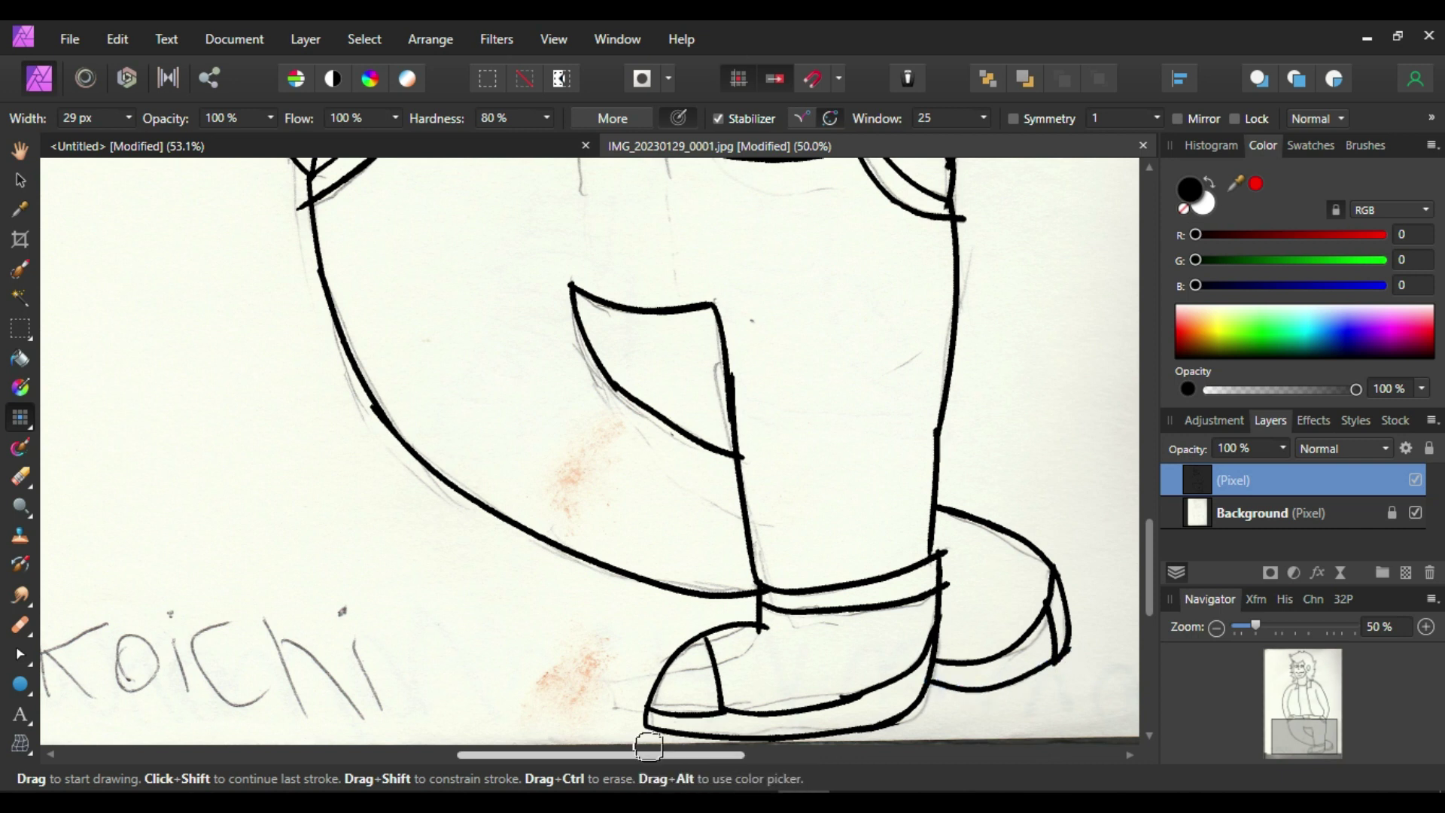
- Hide the scanned background layer and inspect the line art up to the head
{"action": "mouse_move", "coordinate": [1149, 564]}
{"action": "left_mouse_down"}
{"action": "mouse_move", "coordinate": [1149, 310]}
{"action": "mouse_move", "coordinate": [1147, 562]}
{"action": "mouse_move", "coordinate": [1168, 302]}
{"action": "mouse_move", "coordinate": [1168, 613]}
{"action": "mouse_move", "coordinate": [1171, 575]}
{"action": "mouse_move", "coordinate": [1149, 545]}
{"action": "left_mouse_up"}
{"action": "left_click", "coordinate": [1415, 513]}
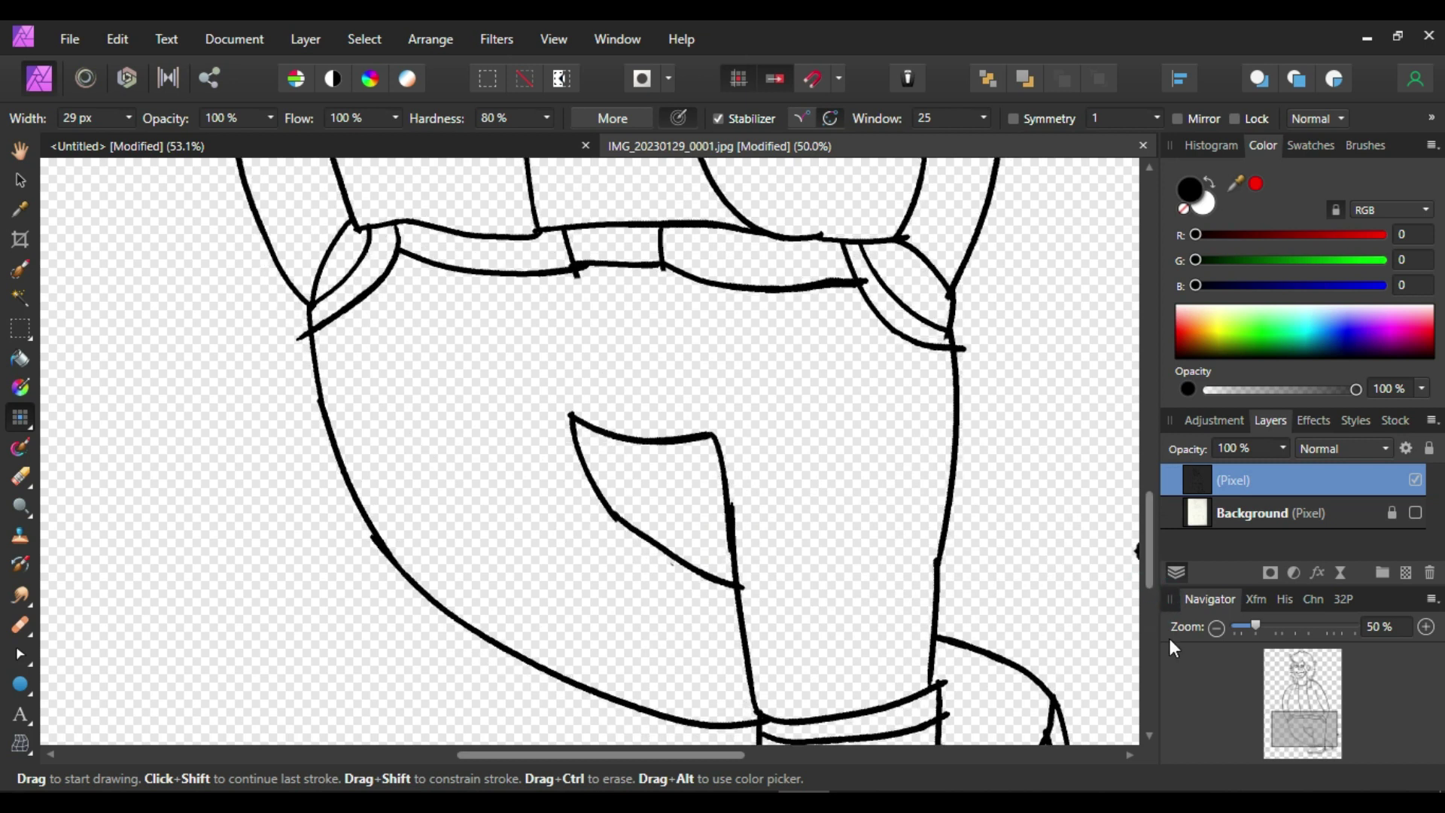
{"action": "key", "text": "e"}
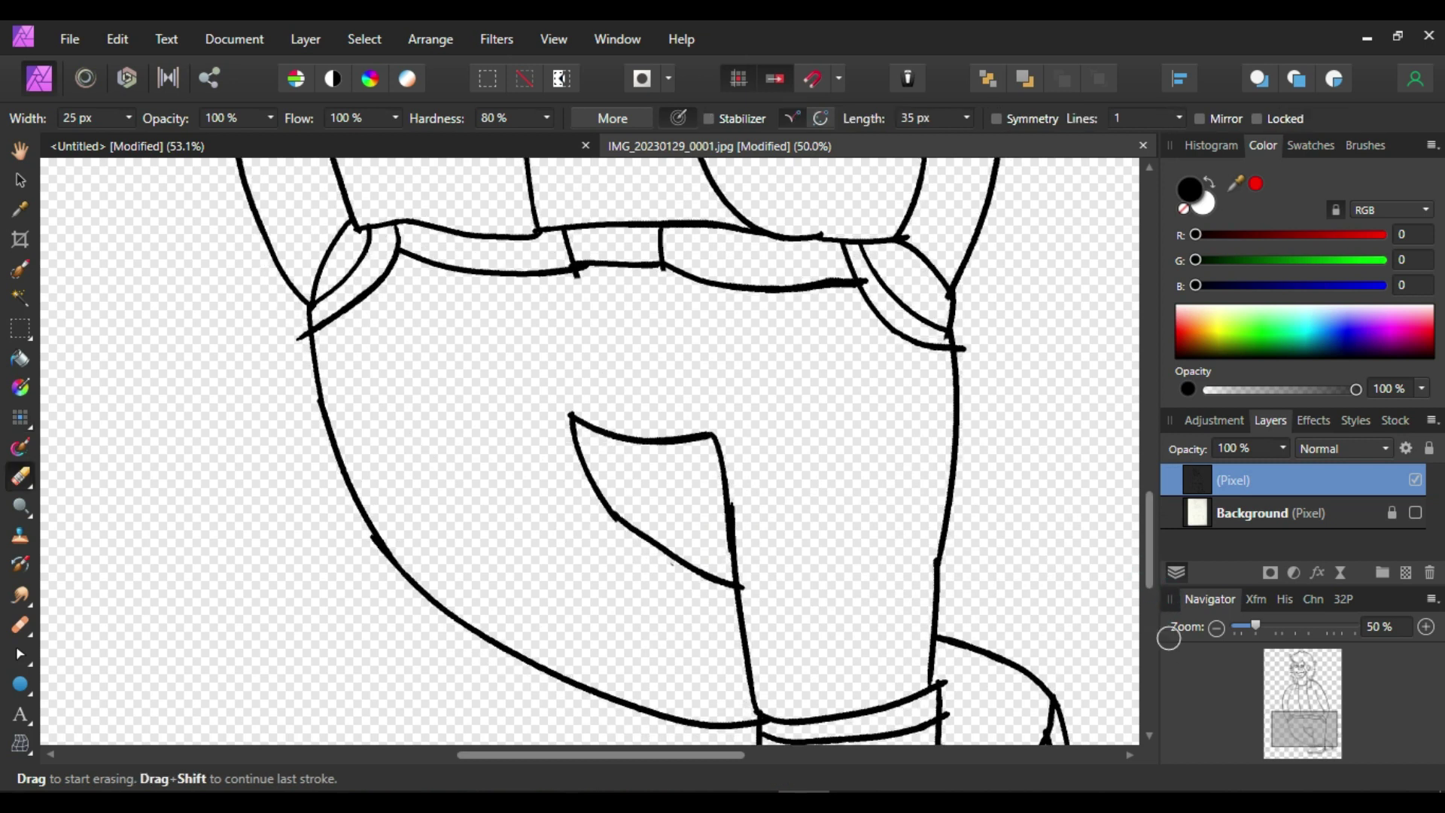
{"action": "left_click_drag", "start_coordinate": [1155, 536], "coordinate": [1168, 351]}
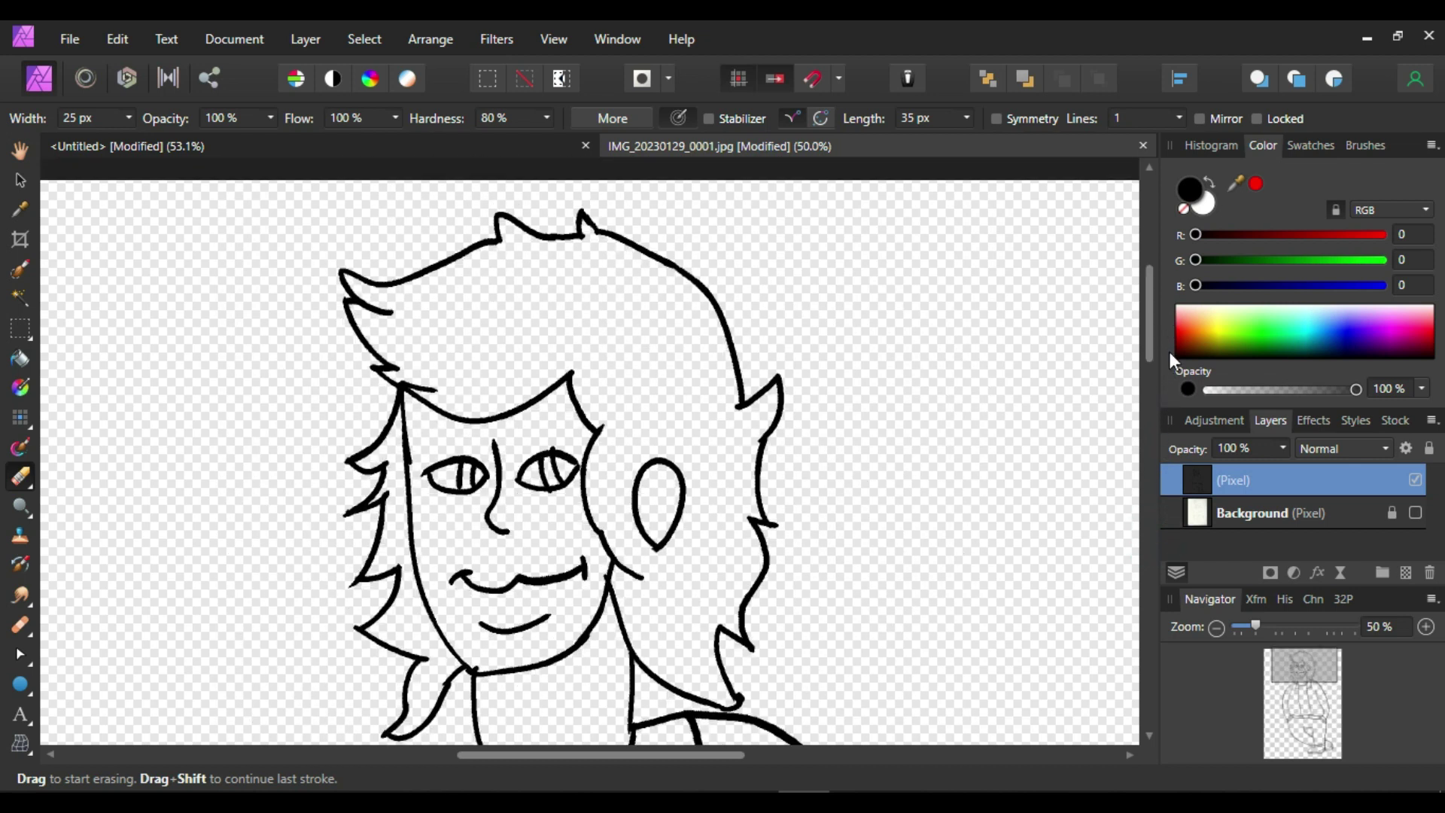
- Cut the line art layer and create a new document from the clipboard
{"action": "key", "text": "Delete"}
{"action": "left_click", "coordinate": [80, 36]}
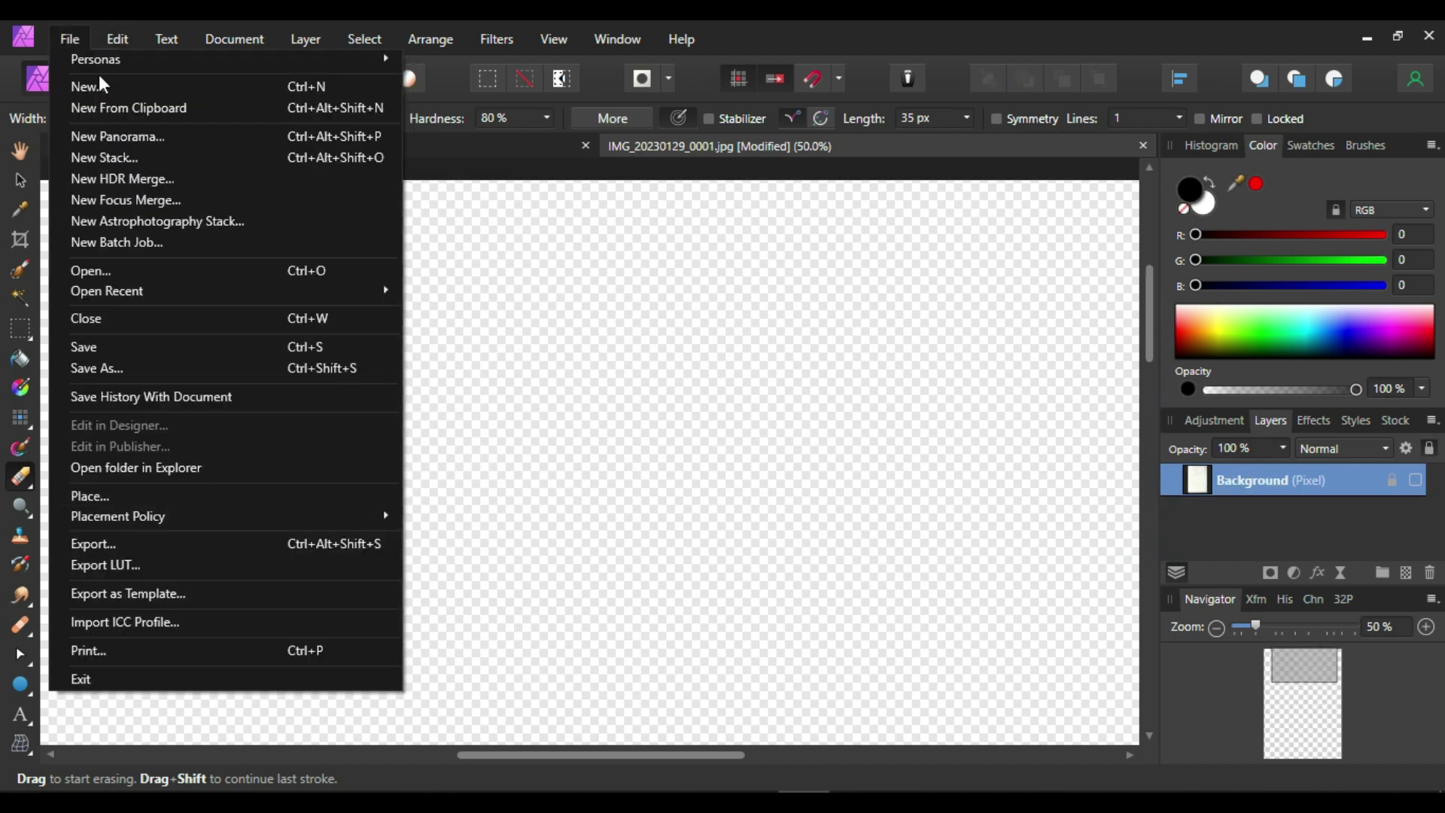
{"action": "left_click", "coordinate": [128, 113]}
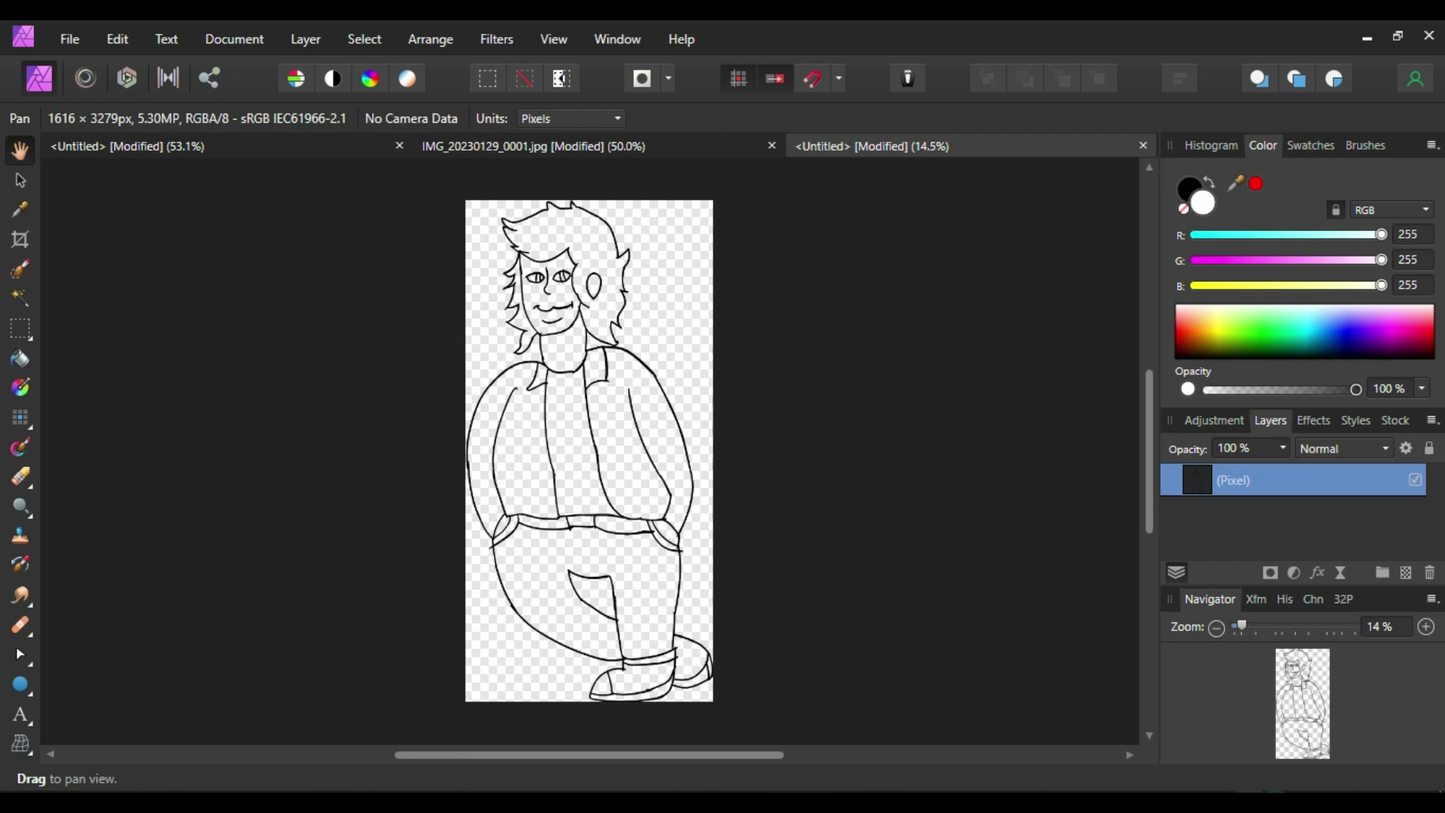
- Switch to the coloured reference image, undo the colour applied to it and add a pixel layer above it
{"action": "left_click", "coordinate": [1208, 779]}
{"action": "left_click", "coordinate": [1162, 693]}
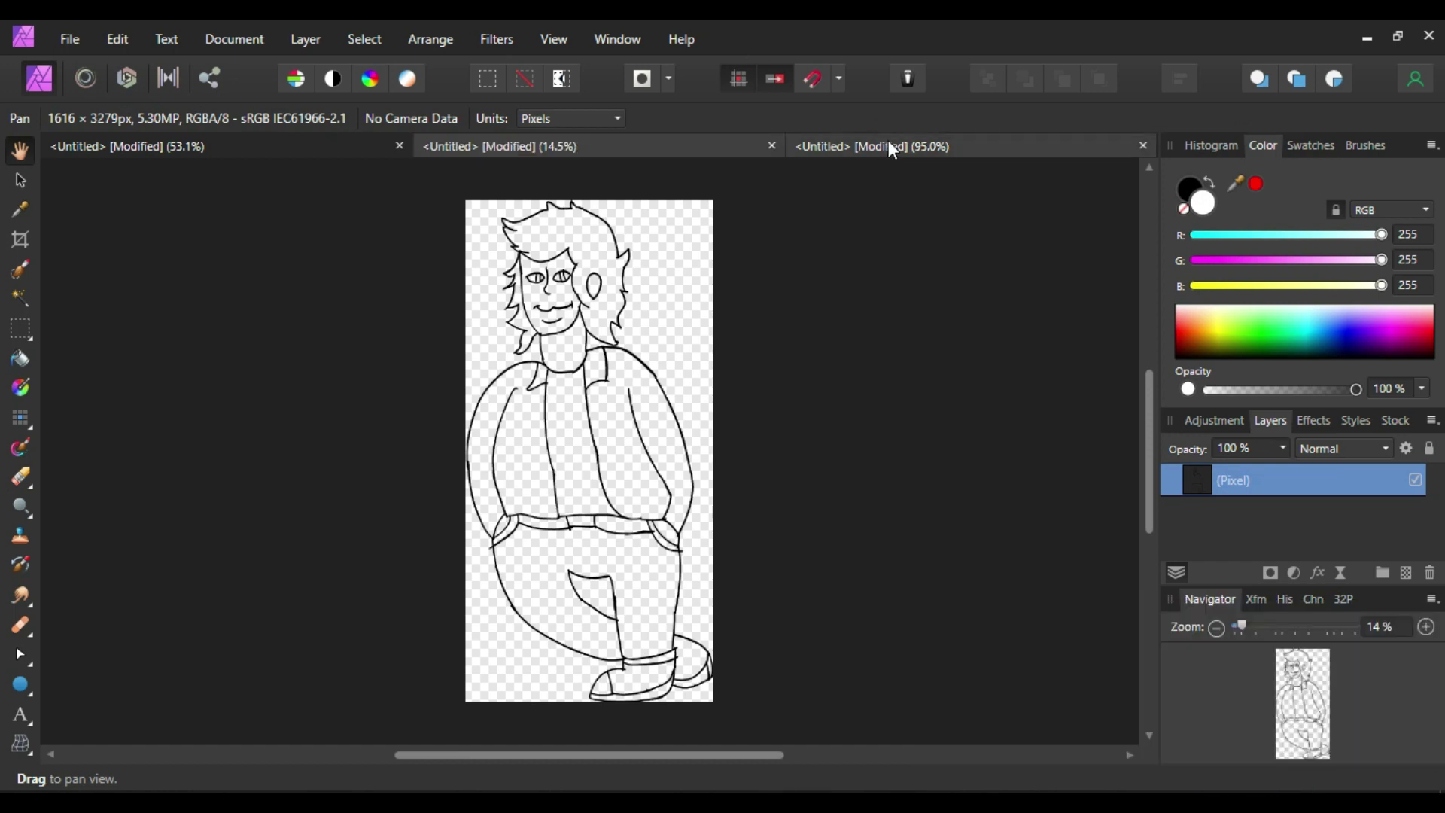
{"action": "left_click", "coordinate": [892, 148]}
{"action": "left_click", "coordinate": [17, 212]}
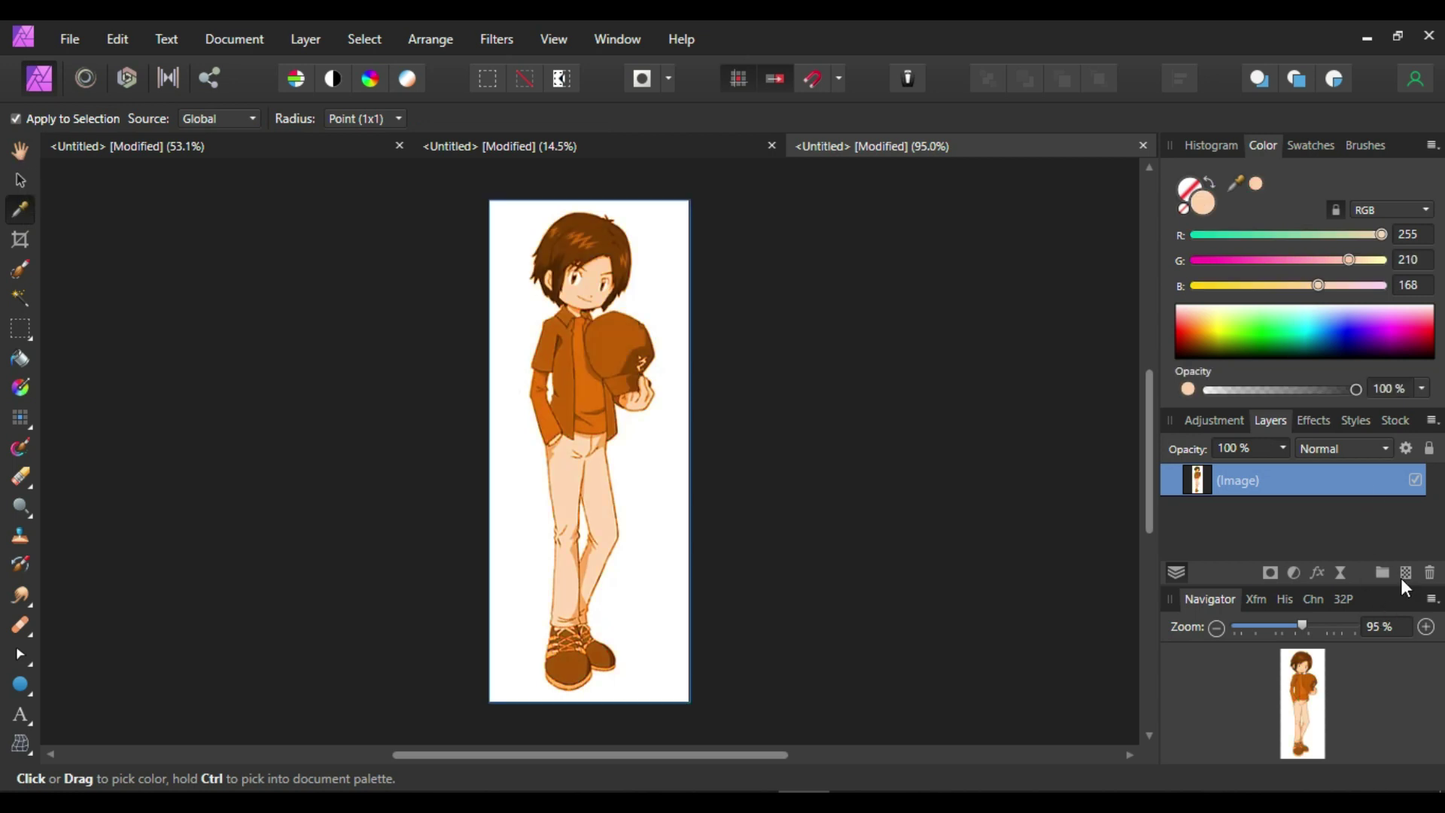
{"action": "key", "text": "ctrl+z"}
{"action": "left_click", "coordinate": [1405, 573]}
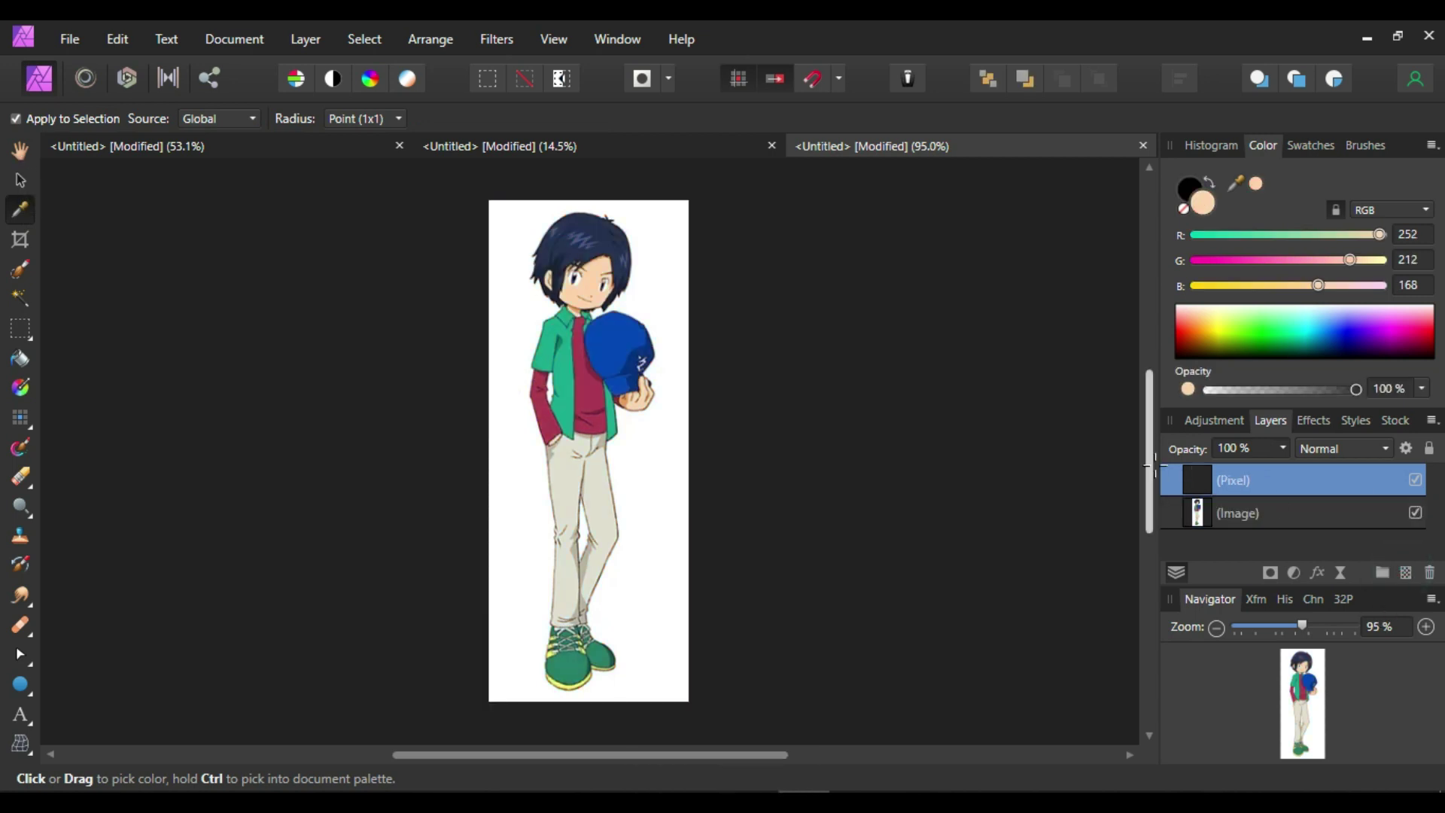
- Return to the line art document and set the Flood Fill colour to the sampled skin tone, RGB 255, 210, 168
{"action": "left_click", "coordinate": [656, 154]}
{"action": "key", "text": "h"}
{"action": "left_click", "coordinate": [1254, 185]}
{"action": "key", "text": "g"}
{"action": "left_click", "coordinate": [1256, 183]}
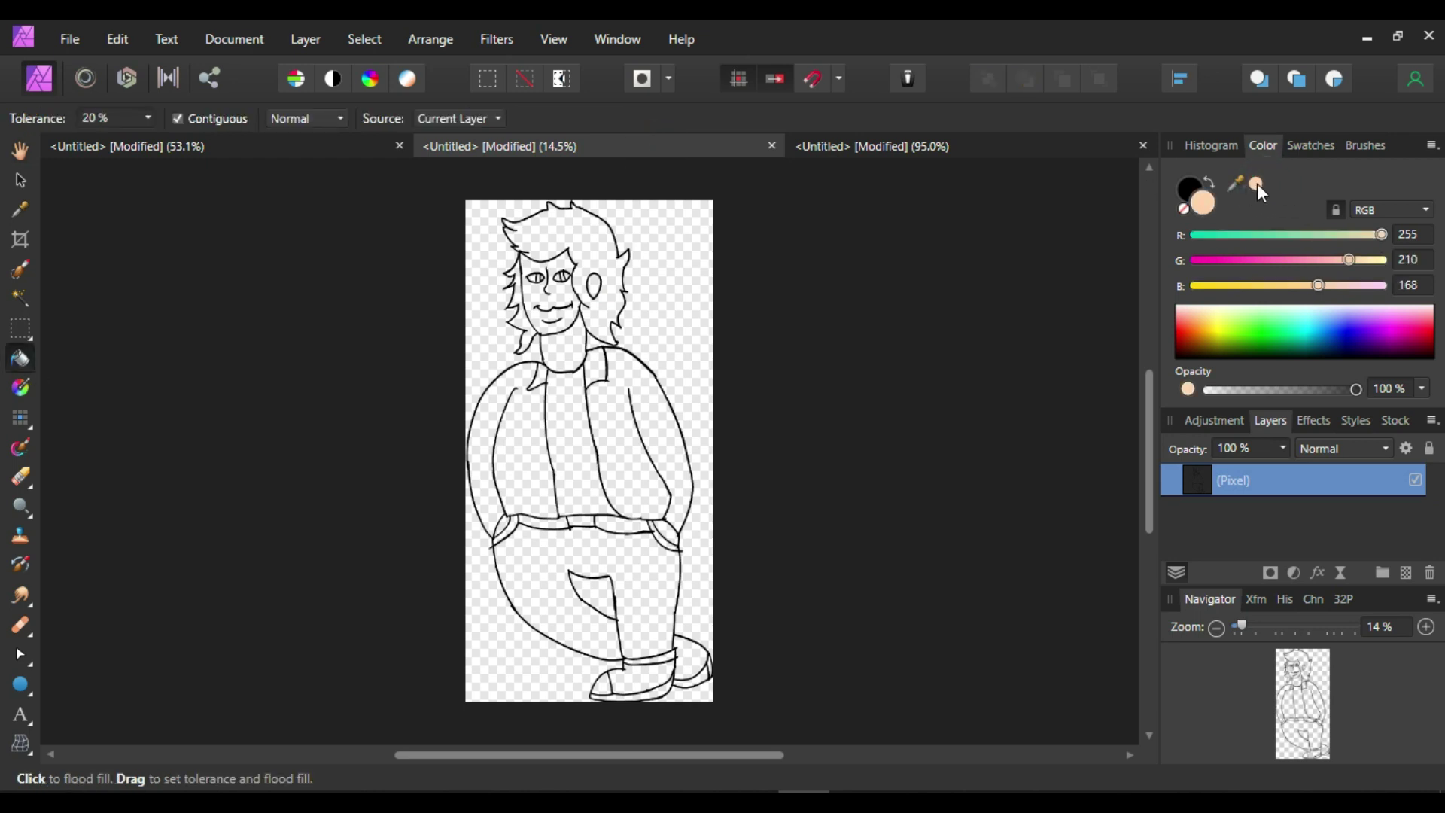
- Flood fill the character's face, neck and ear with the skin tone
{"action": "left_click", "coordinate": [1426, 626]}
{"action": "left_click_drag", "start_coordinate": [1151, 460], "coordinate": [1149, 269]}
{"action": "left_click", "coordinate": [498, 520]}
{"action": "left_click", "coordinate": [489, 324]}
{"action": "left_click", "coordinate": [604, 298]}
{"action": "left_click", "coordinate": [286, 414]}
{"action": "left_click", "coordinate": [851, 435]}
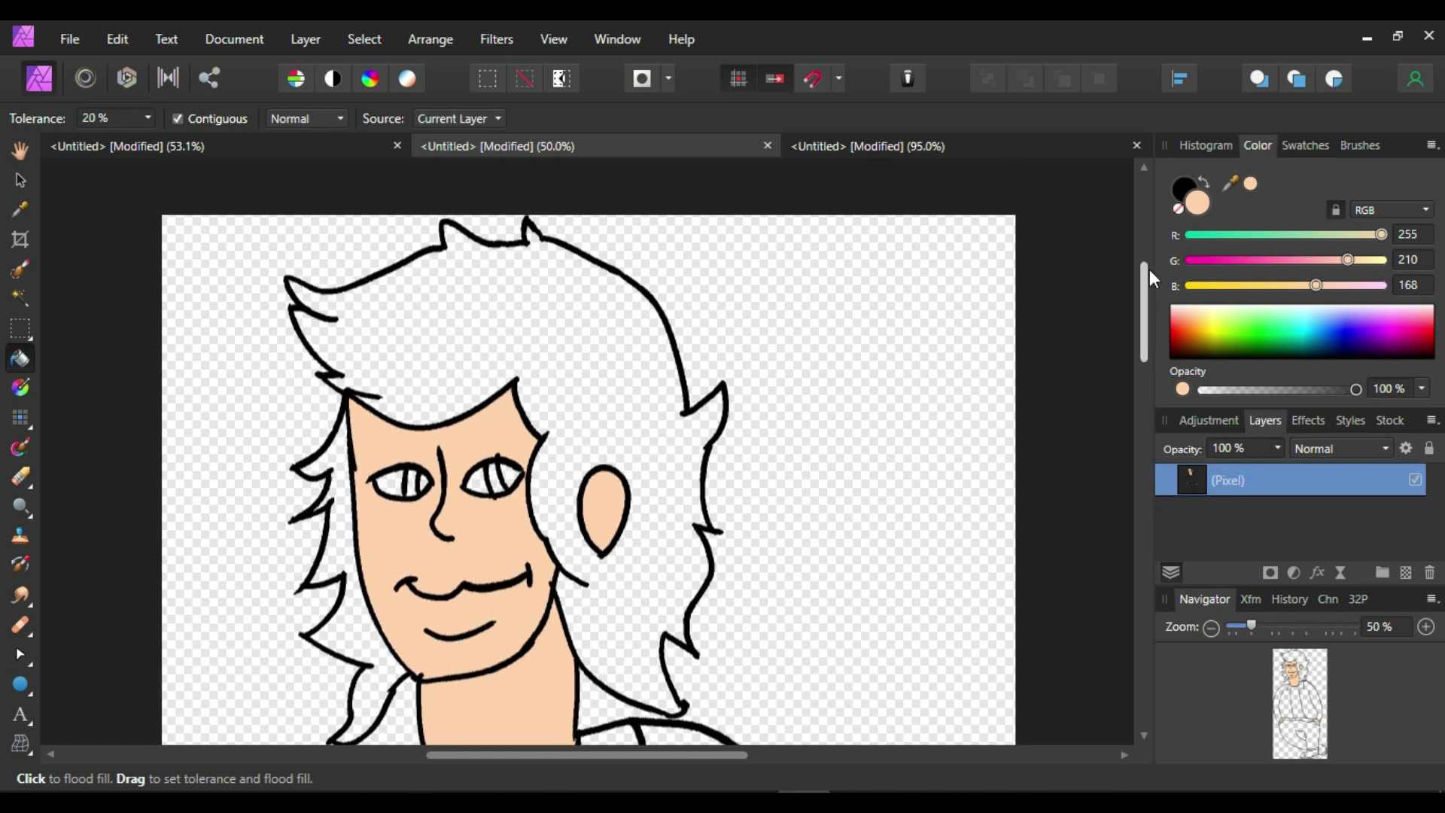
- Sample the dark navy hair colour, RGB 35, 50, 79, from the reference character
{"action": "left_click", "coordinate": [1000, 144]}
{"action": "key", "text": "i"}
{"action": "left_click", "coordinate": [565, 235]}
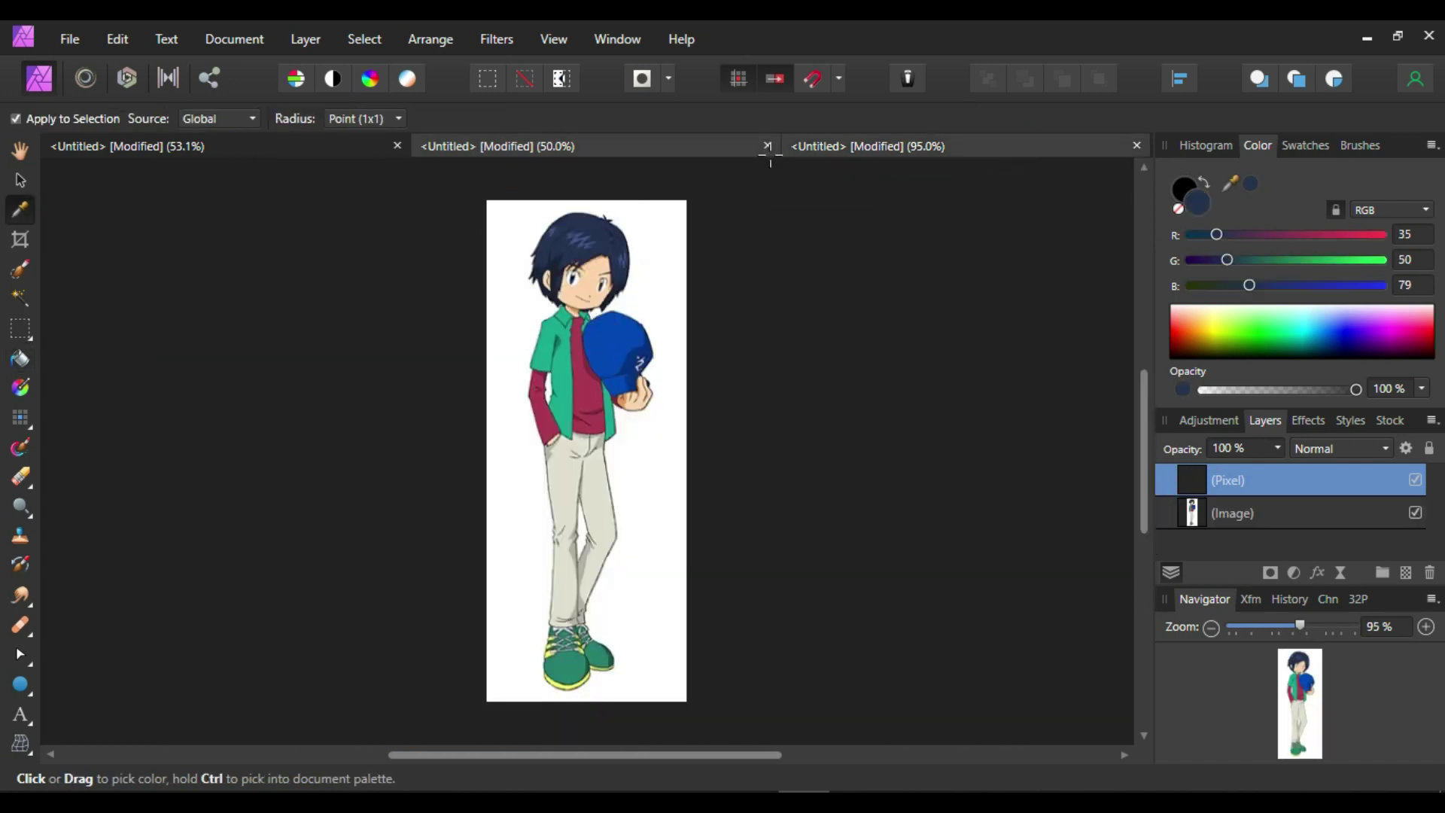
- Return to the line art and flood fill both sections of the character's hair with the sampled navy, RGB 35, 50, 79
{"action": "left_click", "coordinate": [696, 149]}
{"action": "left_click", "coordinate": [1253, 182]}
{"action": "left_click", "coordinate": [587, 324]}
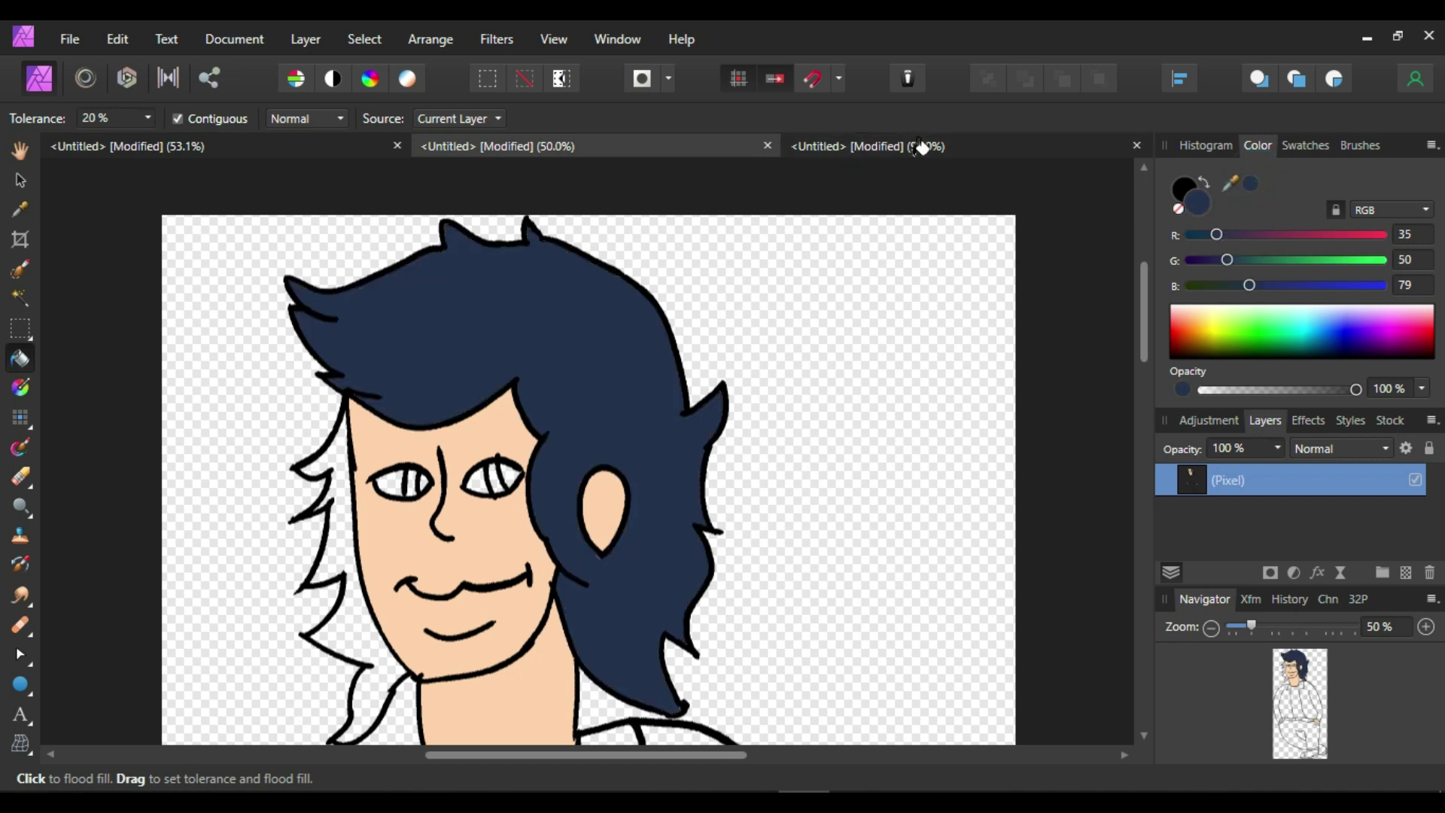
{"action": "left_click", "coordinate": [350, 621]}
{"action": "mouse_move", "coordinate": [1150, 349]}
{"action": "left_mouse_down"}
{"action": "mouse_move", "coordinate": [1147, 386]}
{"action": "mouse_move", "coordinate": [1149, 324]}
{"action": "left_mouse_up"}
- Sample the blue eye colour, RGB 29, 50, 112, from the reference character and return to the line art with Flood Fill active
{"action": "left_click", "coordinate": [891, 143]}
{"action": "key", "text": "i"}
{"action": "left_click_drag", "start_coordinate": [572, 276], "coordinate": [571, 281]}
{"action": "left_click", "coordinate": [662, 146]}
{"action": "key", "text": "g"}
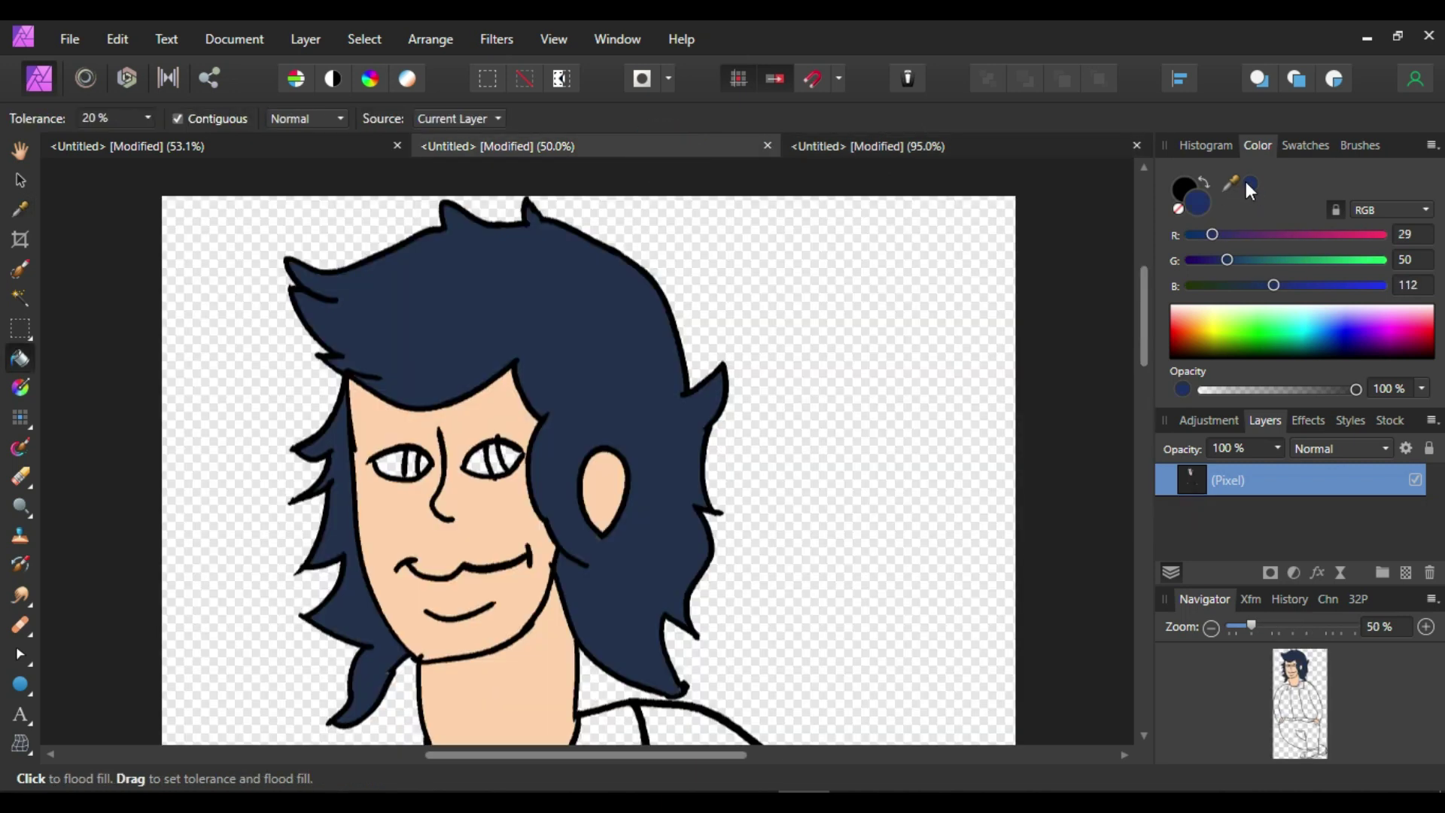
- Flood fill the irises with the sampled blue, set the fill colour to white, and undo the white fill over the eye's outline
{"action": "left_click_drag", "start_coordinate": [1273, 338], "coordinate": [1300, 104]}
{"action": "left_click", "coordinate": [403, 464]}
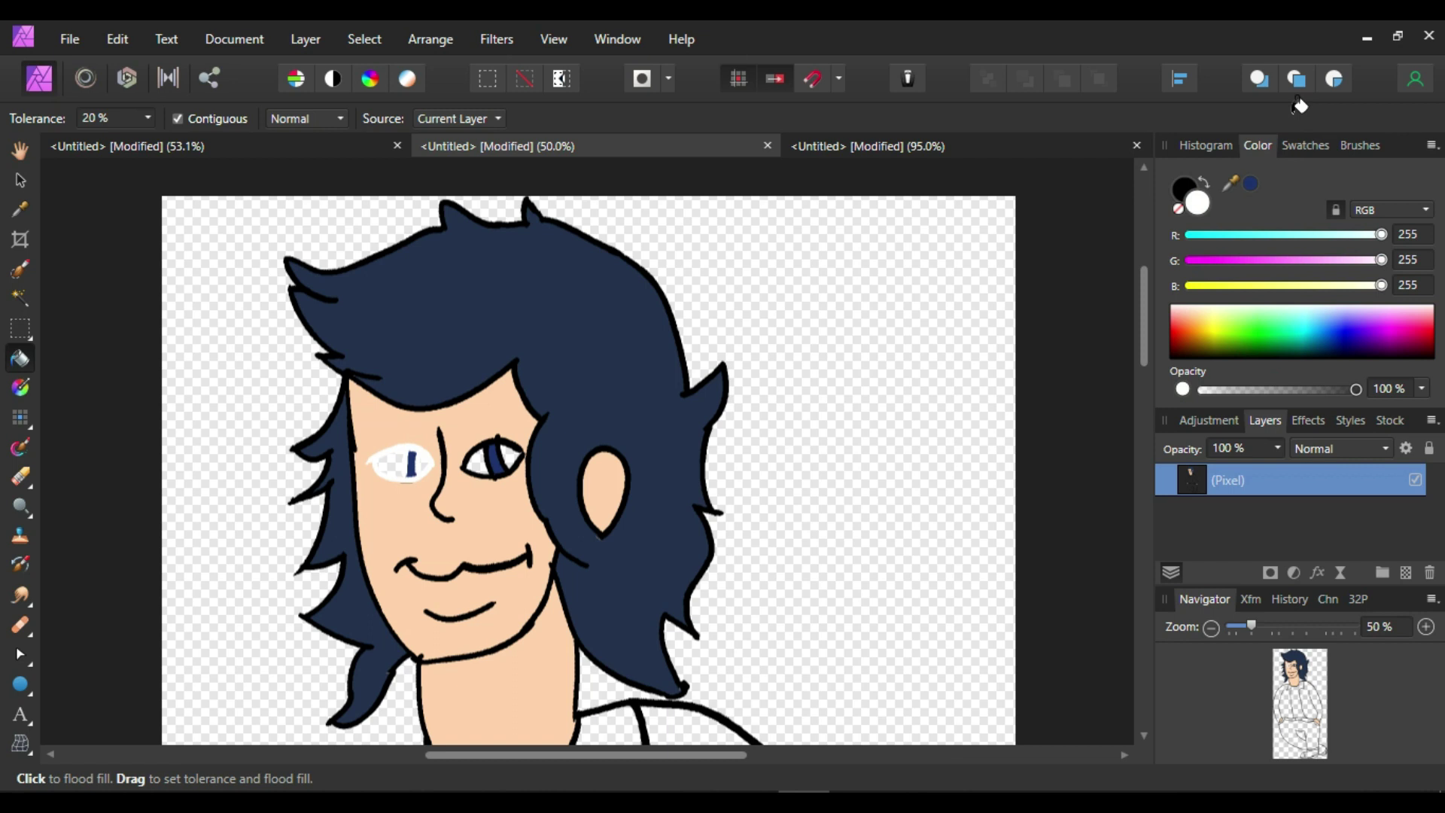
{"action": "key", "text": "ctrl+z"}
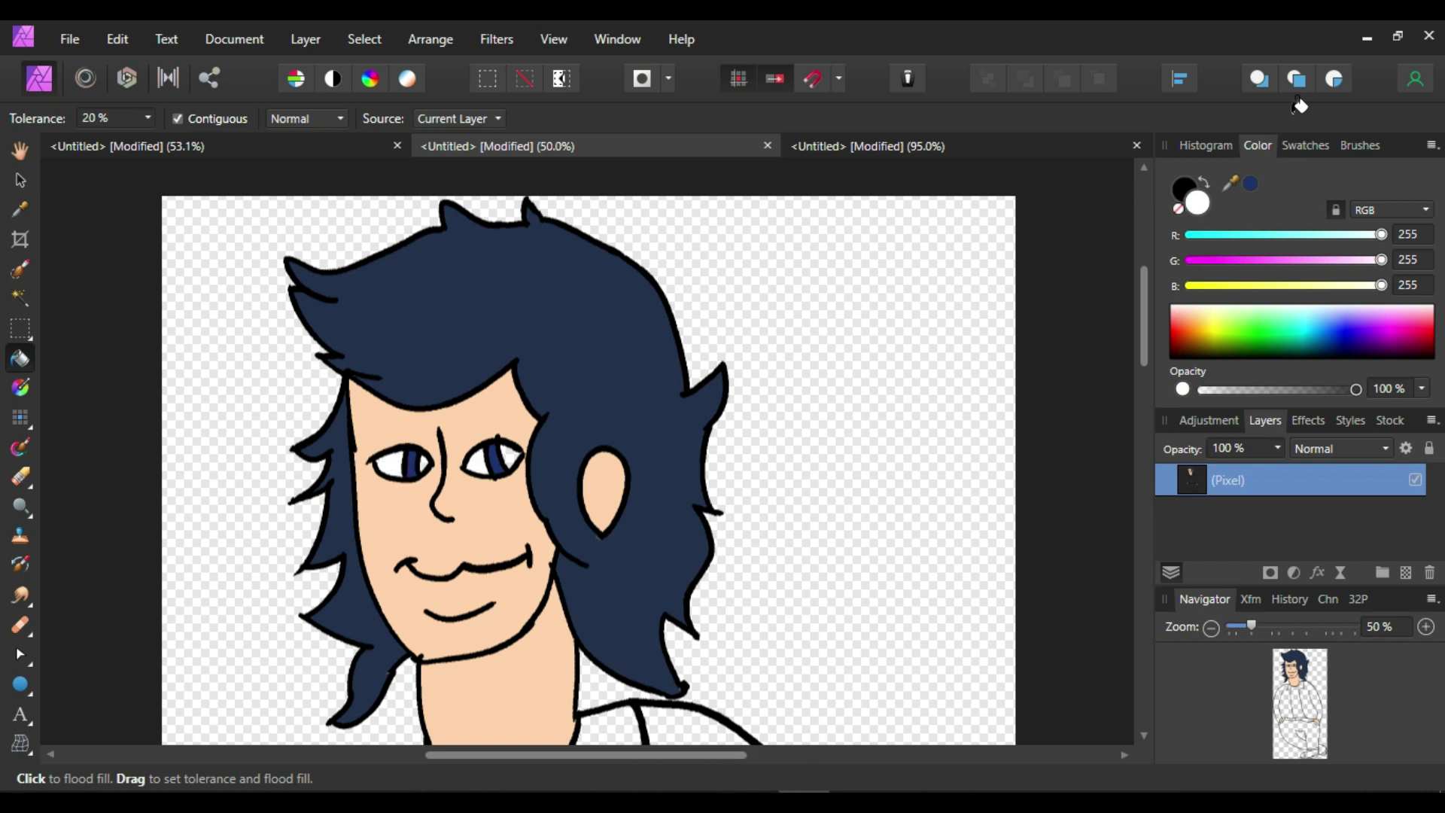
- Set the fill colour to near-black, RGB 24, 20, 25, and flood fill the section beside each iris
{"action": "left_click", "coordinate": [1264, 345]}
{"action": "left_click_drag", "start_coordinate": [1242, 260], "coordinate": [1217, 259]}
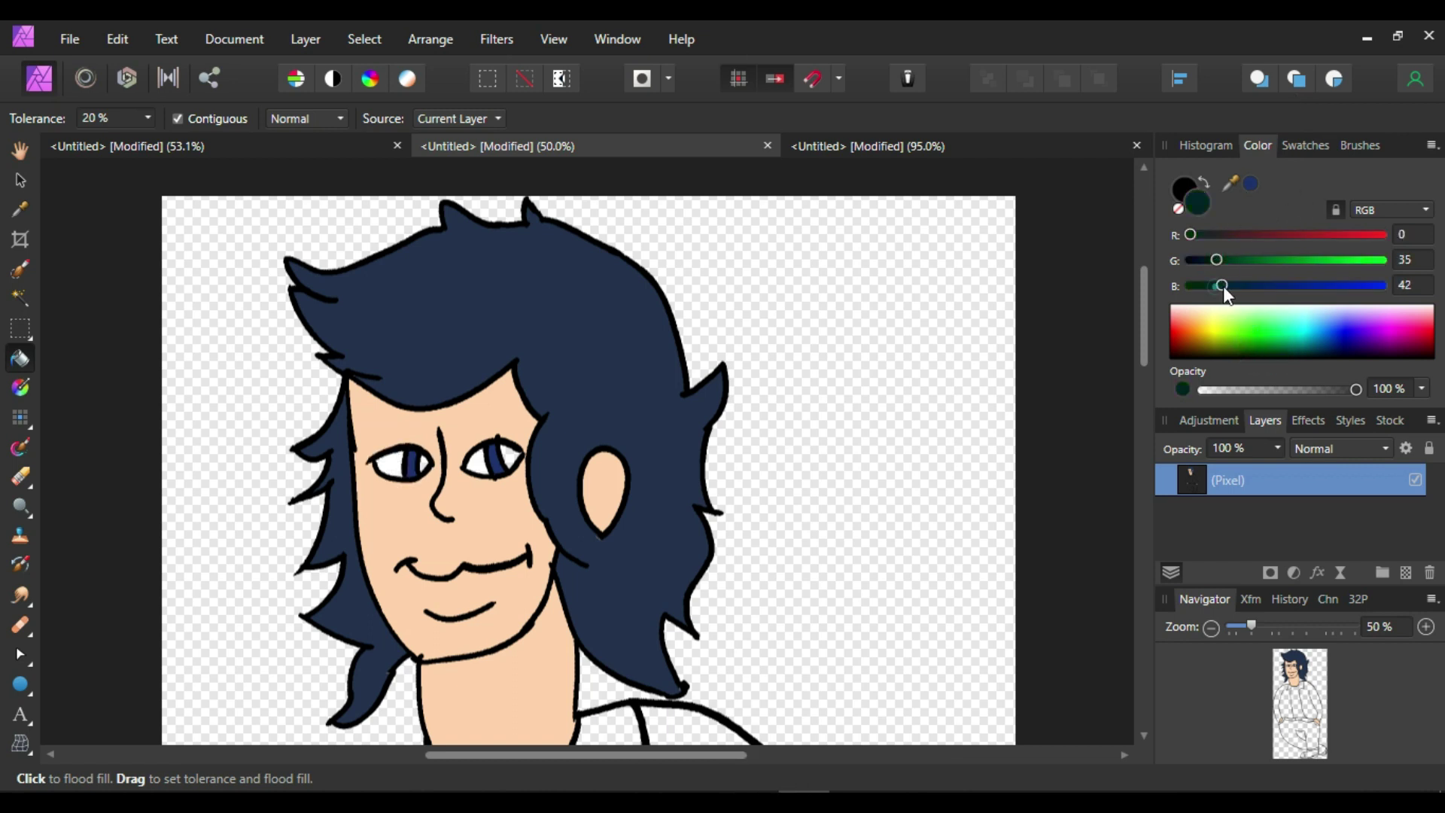
{"action": "left_click", "coordinate": [1219, 234]}
{"action": "left_click", "coordinate": [1215, 287]}
{"action": "left_click", "coordinate": [1208, 234]}
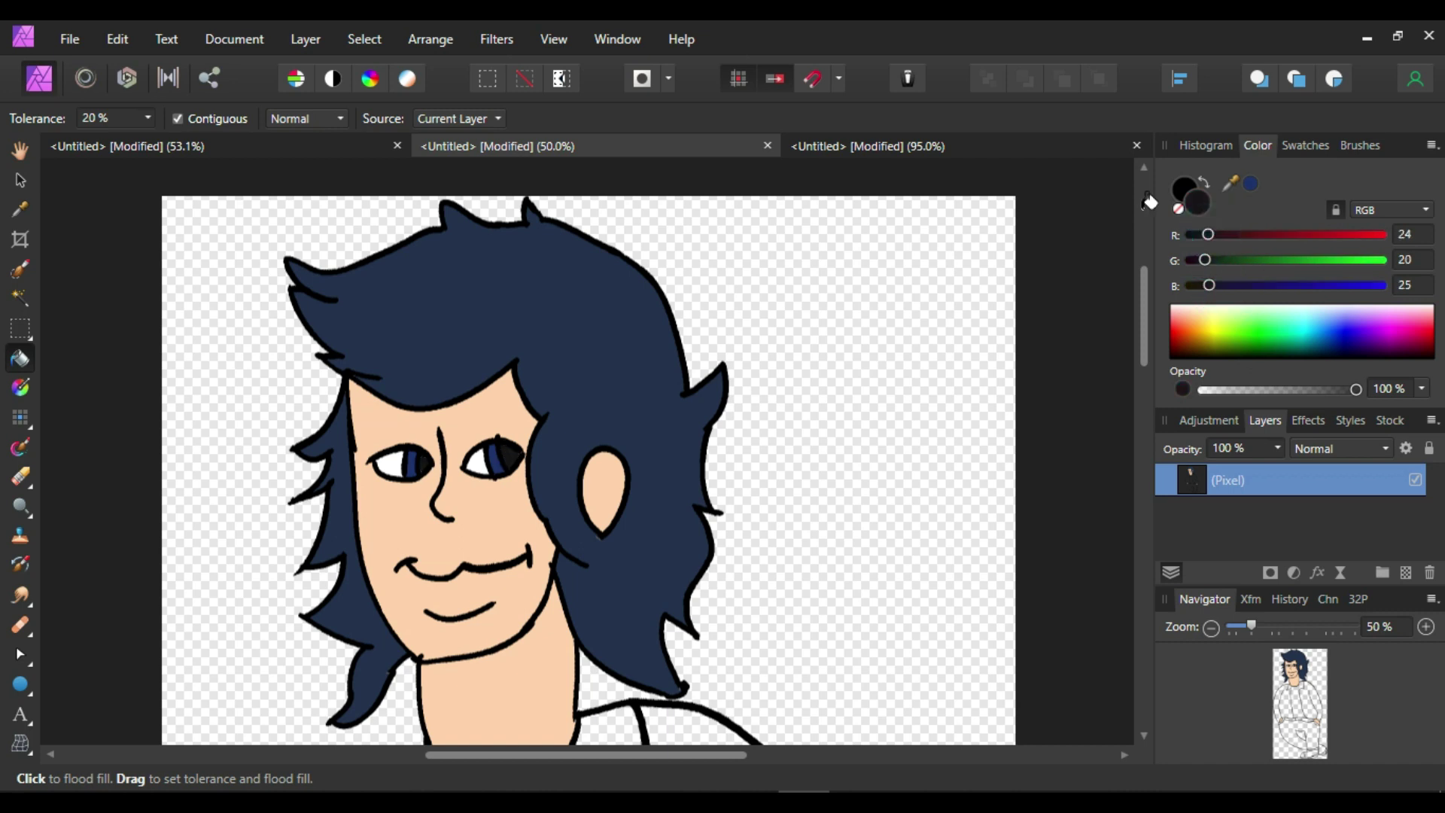
- Set the fill colour to gold, RGB 214, 151, 0
{"action": "left_click_drag", "start_coordinate": [1151, 317], "coordinate": [1150, 405]}
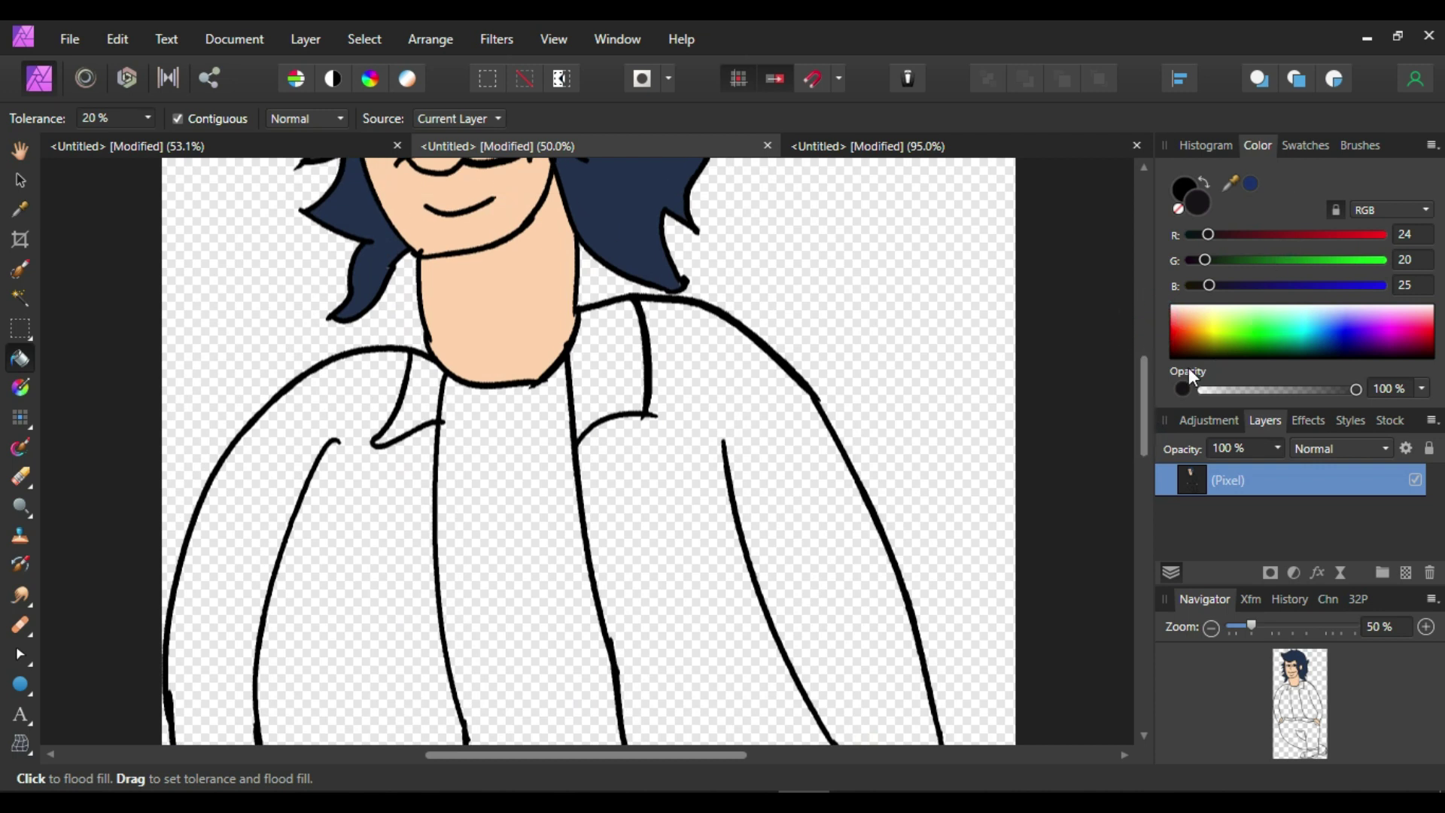
{"action": "left_click", "coordinate": [1200, 334]}
{"action": "left_click", "coordinate": [1351, 237]}
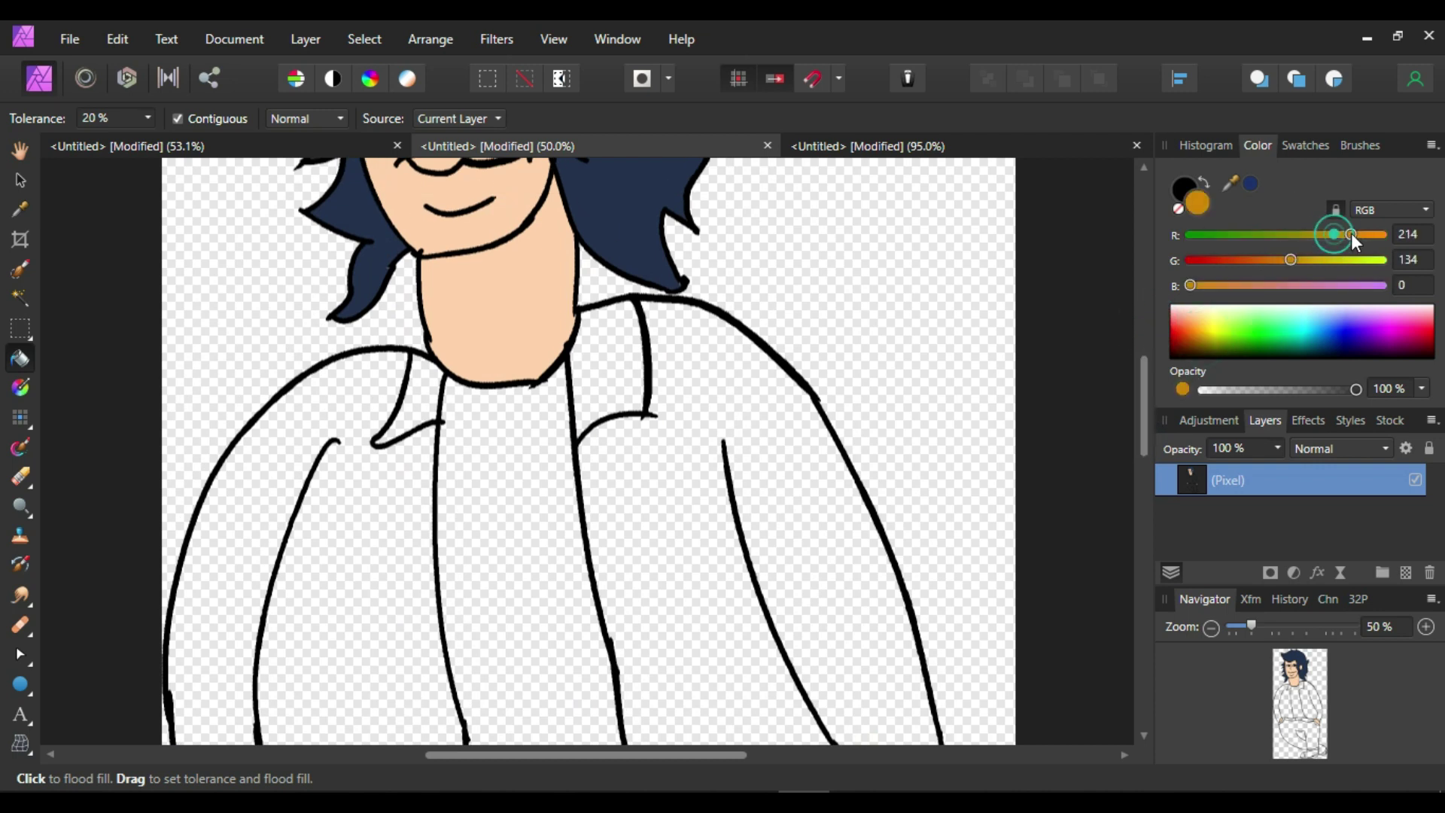
{"action": "left_click", "coordinate": [1304, 260]}
- Flood fill the collar, the jacket's waistband sections and the pocket trims with gold at 1% tolerance
{"action": "left_click_drag", "start_coordinate": [1151, 417], "coordinate": [1137, 502]}
{"action": "left_click", "coordinate": [611, 392]}
{"action": "left_click", "coordinate": [421, 426]}
{"action": "left_click", "coordinate": [696, 423]}
{"action": "left_click", "coordinate": [433, 418]}
{"action": "left_click", "coordinate": [325, 431]}
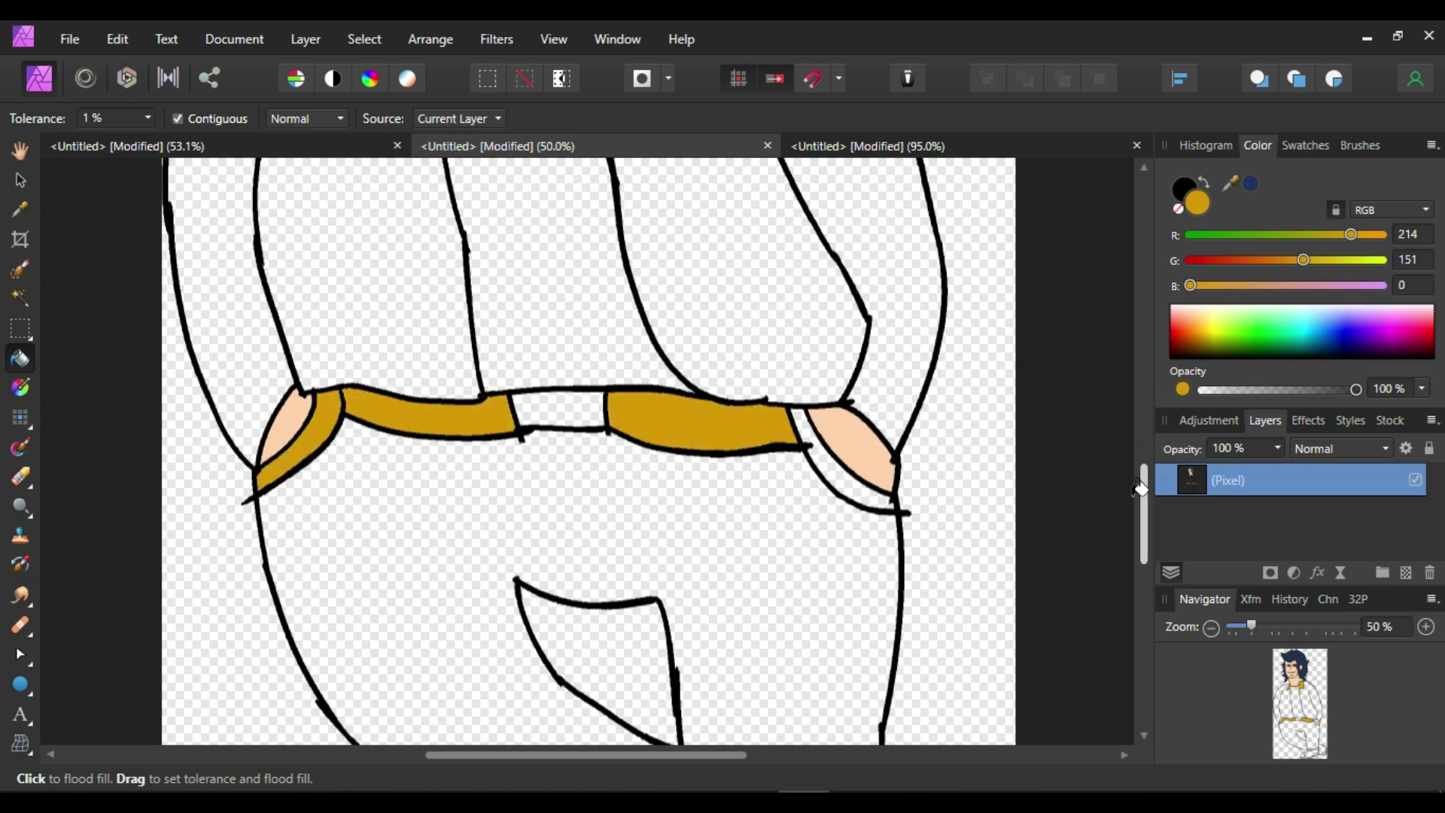
{"action": "left_click", "coordinate": [834, 473]}
- Flood fill the shirt, the shoe's toe cap, the trouser cuff, both soles and the rear shoe's heel with gold
{"action": "left_click_drag", "start_coordinate": [1150, 534], "coordinate": [1137, 594]}
{"action": "left_click", "coordinate": [629, 536]}
{"action": "left_click", "coordinate": [795, 452]}
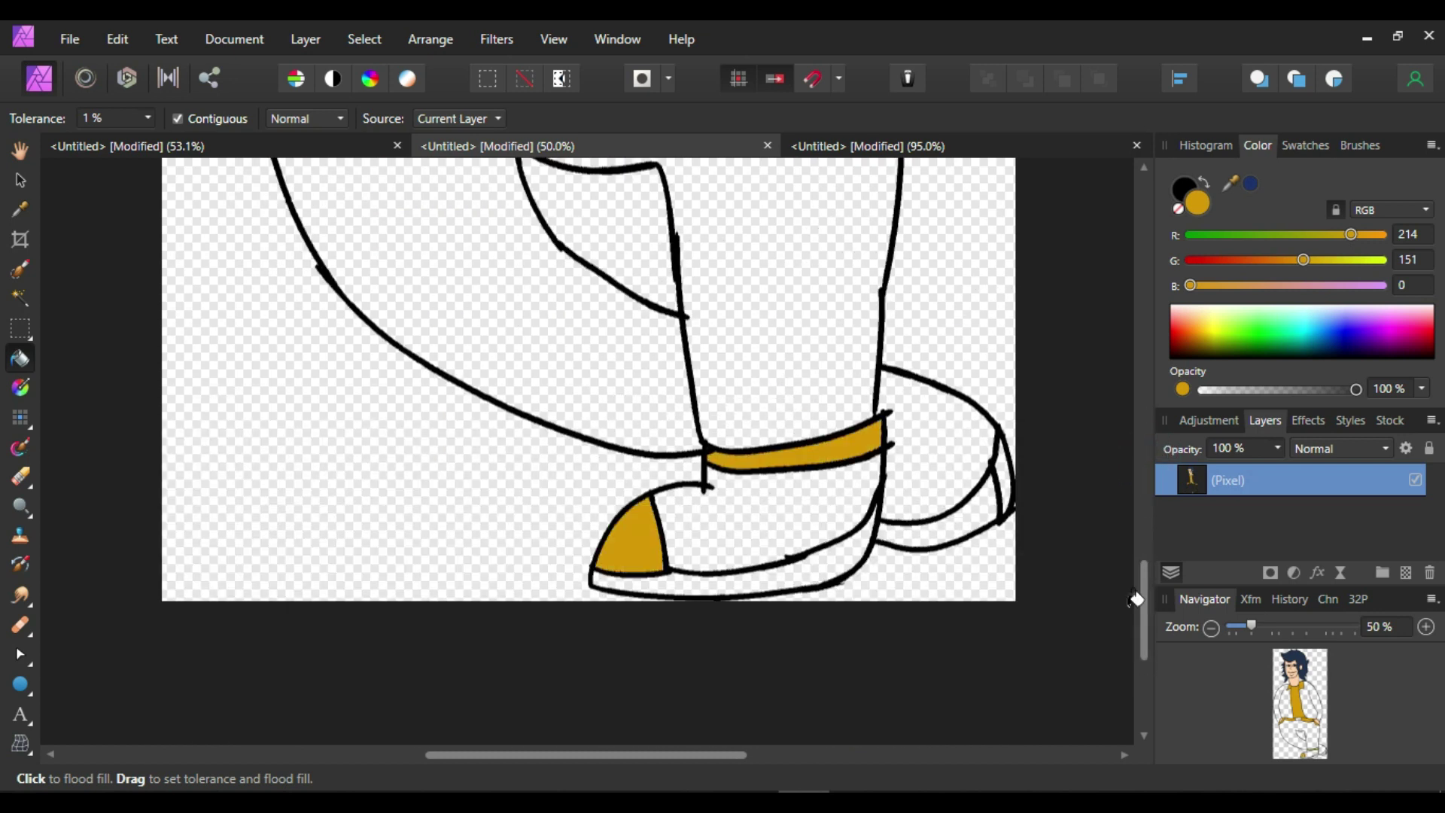
{"action": "left_click", "coordinate": [819, 569]}
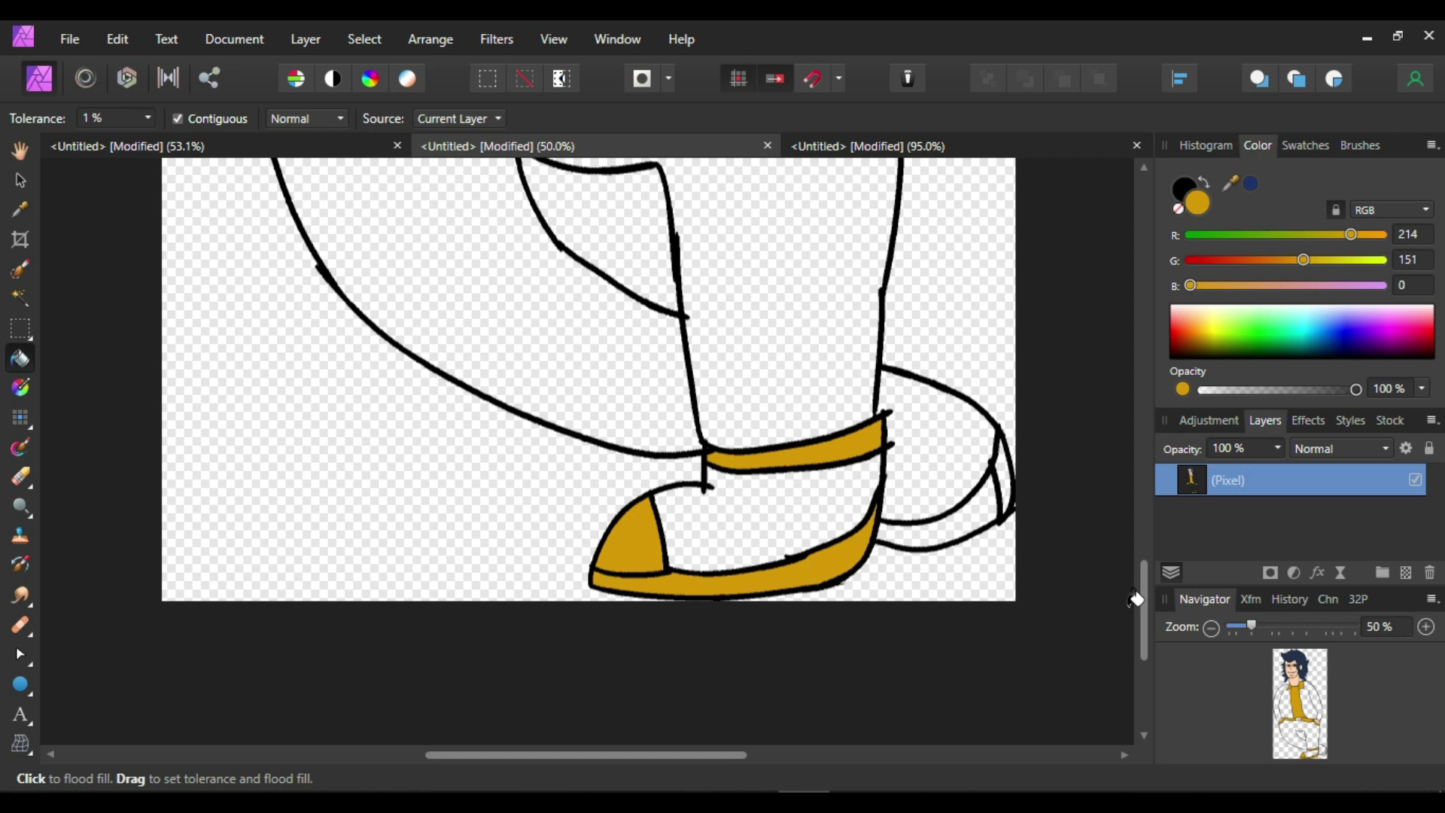
{"action": "left_click", "coordinate": [949, 530]}
{"action": "left_click", "coordinate": [1005, 478]}
- Check the reference character, return to the line art and set the fill colour to near-black, RGB 21, 15, 17
{"action": "left_click_drag", "start_coordinate": [1148, 625], "coordinate": [1136, 380]}
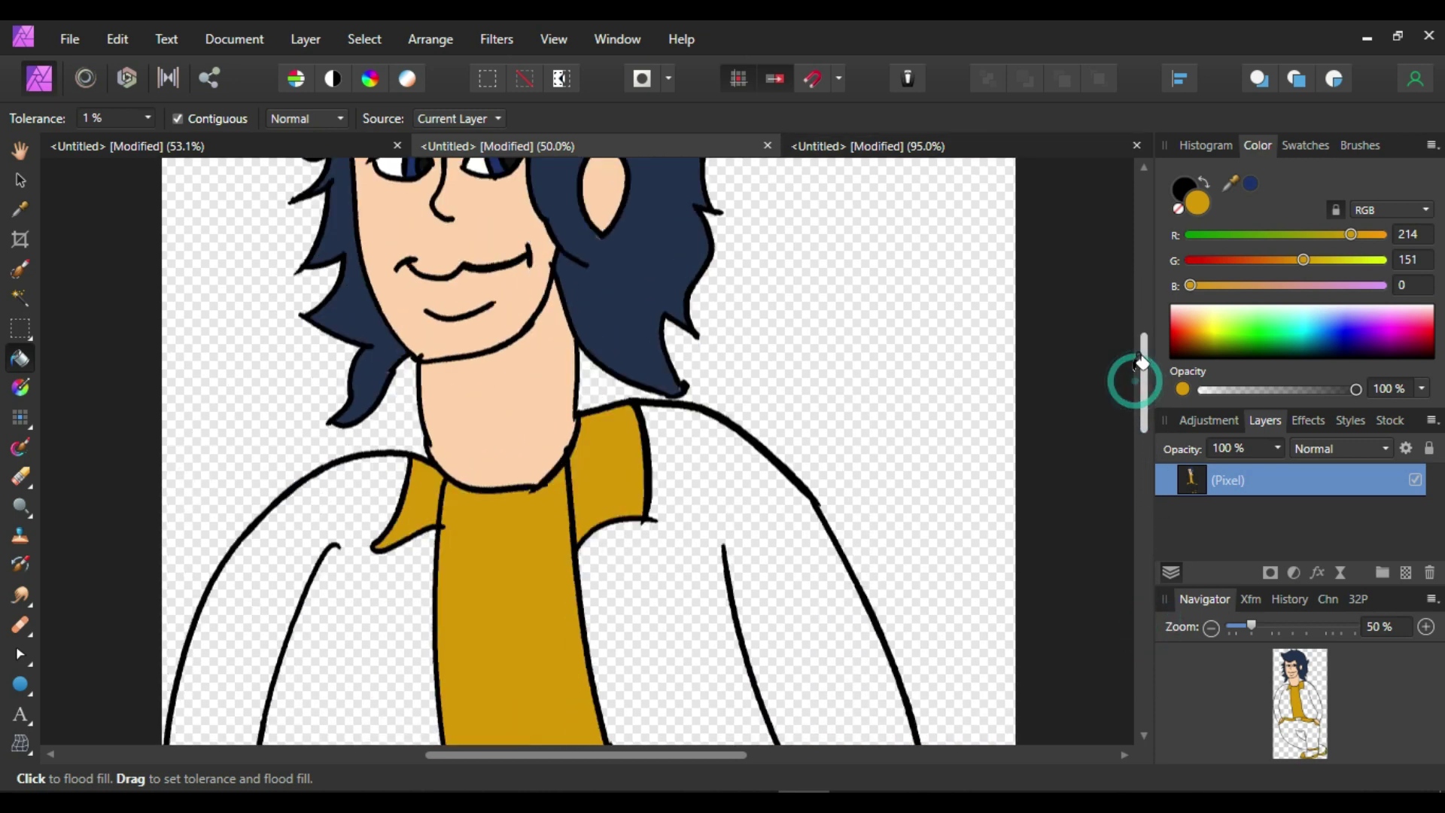
{"action": "left_click", "coordinate": [961, 146]}
{"action": "left_click", "coordinate": [647, 146]}
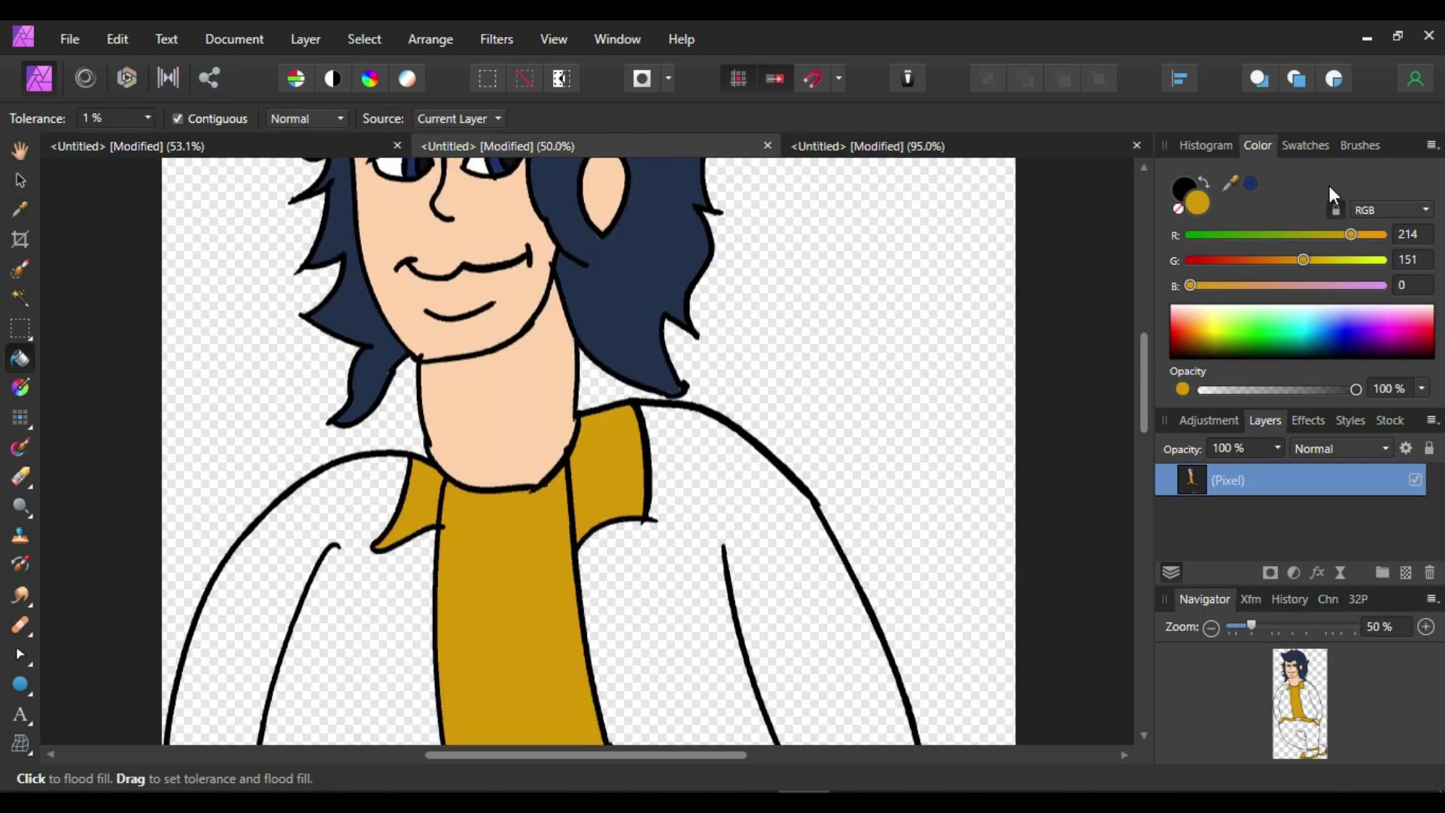
{"action": "left_click_drag", "start_coordinate": [1304, 259], "coordinate": [1208, 260]}
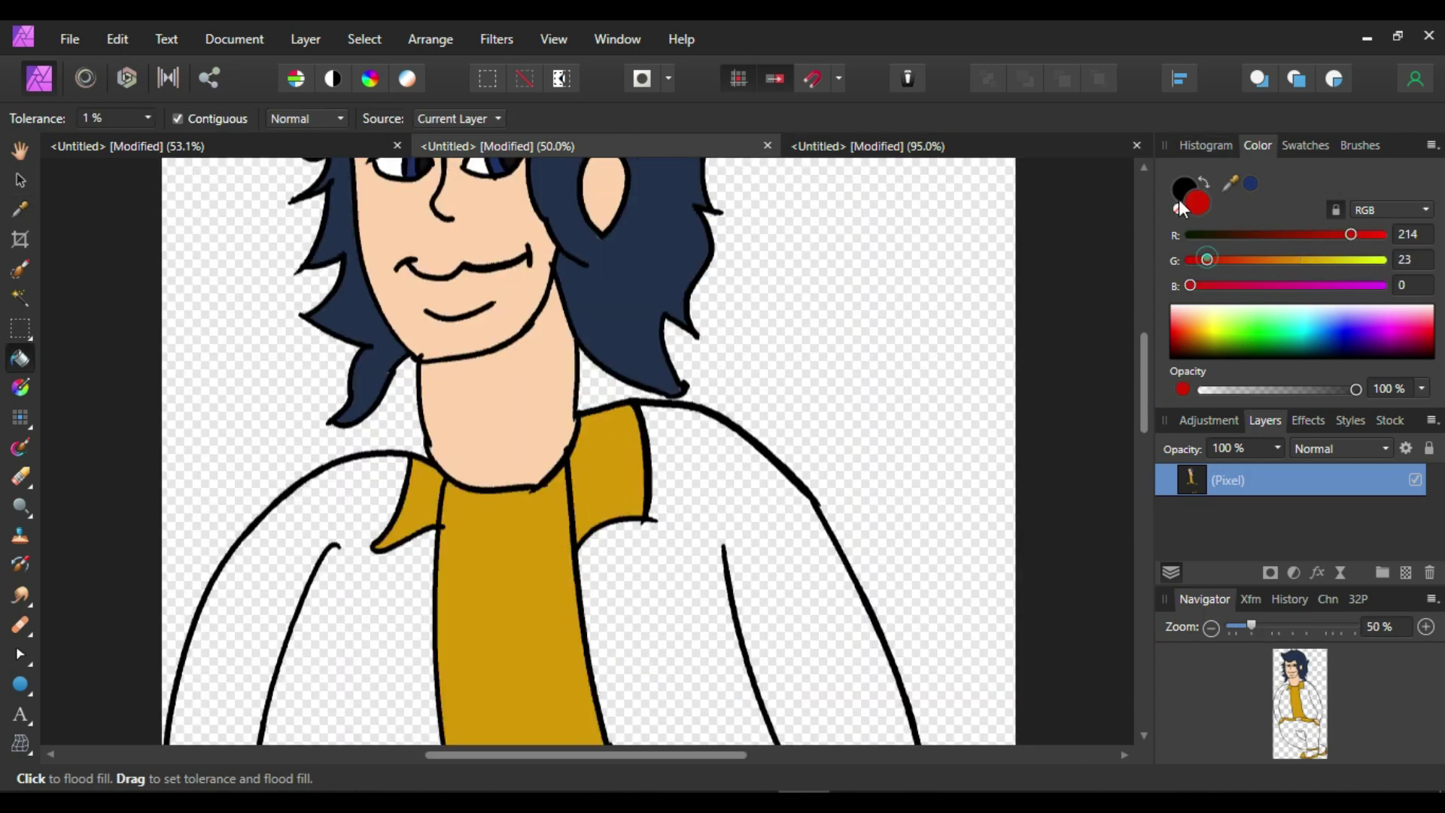
{"action": "left_click_drag", "start_coordinate": [1351, 234], "coordinate": [1142, 231]}
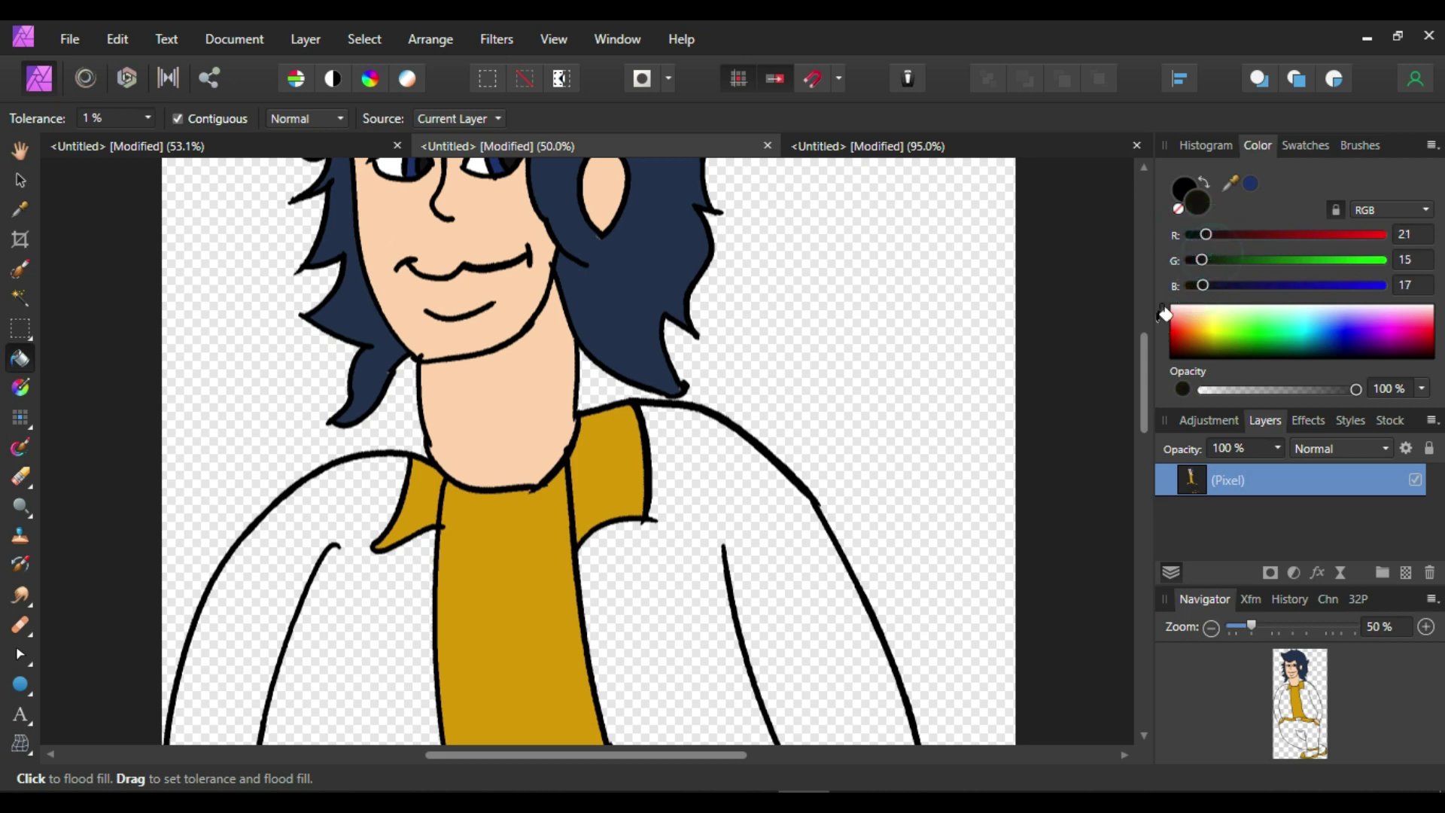
- Flood fill the jacket, sleeves, trousers and shoes with near-black, undoing one fill and raising the tolerance to 59%
{"action": "left_click_drag", "start_coordinate": [1150, 393], "coordinate": [1123, 510]}
{"action": "left_click", "coordinate": [361, 452]}
{"action": "left_click", "coordinate": [634, 736]}
{"action": "key", "text": "ctrl+z"}
{"action": "left_click_drag", "start_coordinate": [578, 518], "coordinate": [664, 518]}
{"action": "left_click_drag", "start_coordinate": [1127, 501], "coordinate": [1134, 503]}
{"action": "scroll", "coordinate": [1140, 548], "scroll_direction": "down", "scroll_amount": 3}
{"action": "left_click", "coordinate": [935, 683]}
{"action": "left_click", "coordinate": [823, 737]}
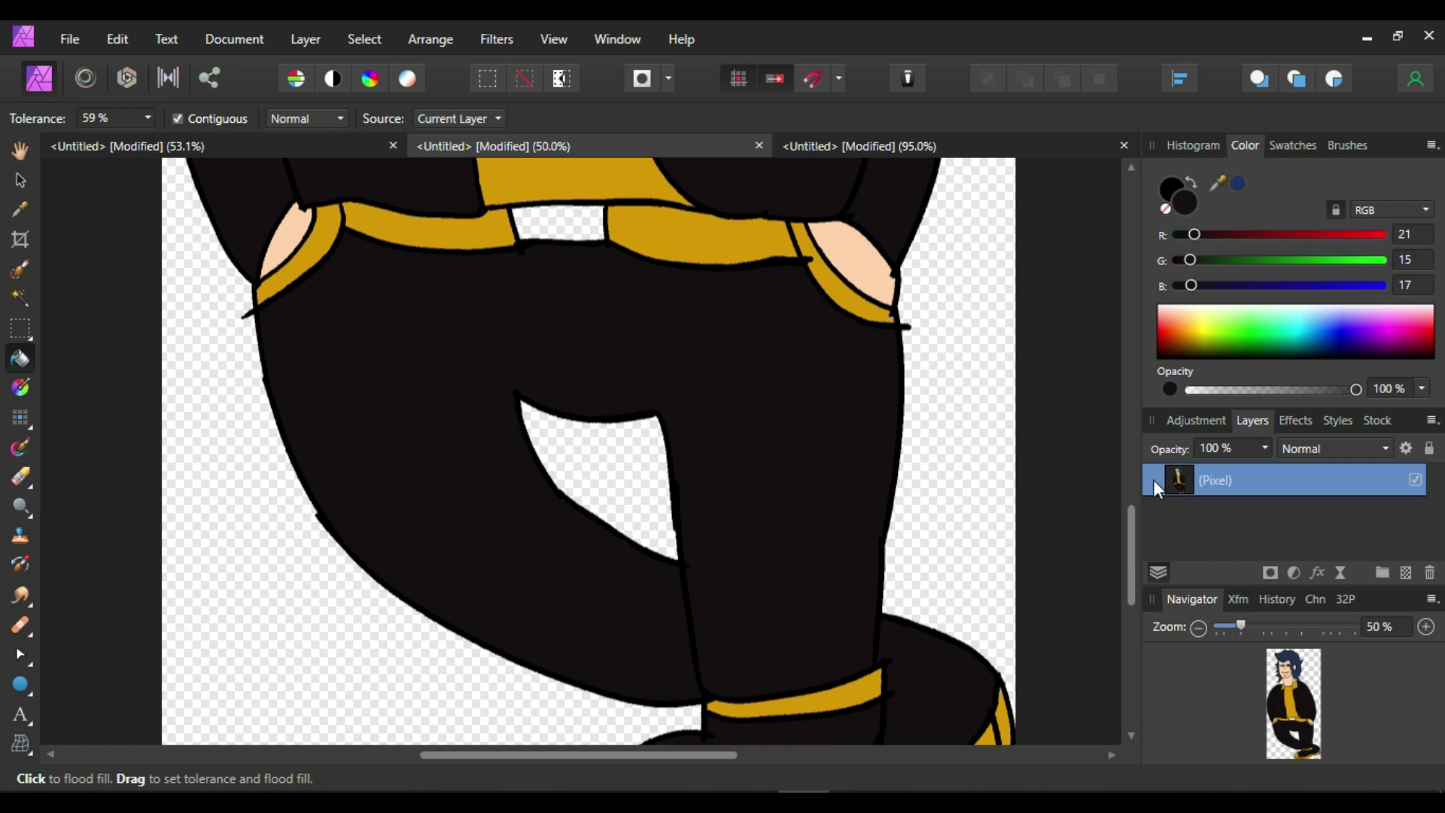
- Sample the gold from the drawing, RGB 214, 151, 0, and flood fill the blank centre section of the waistband with it
{"action": "scroll", "coordinate": [1137, 557], "scroll_direction": "up", "scroll_amount": 10}
{"action": "left_click", "coordinate": [21, 209]}
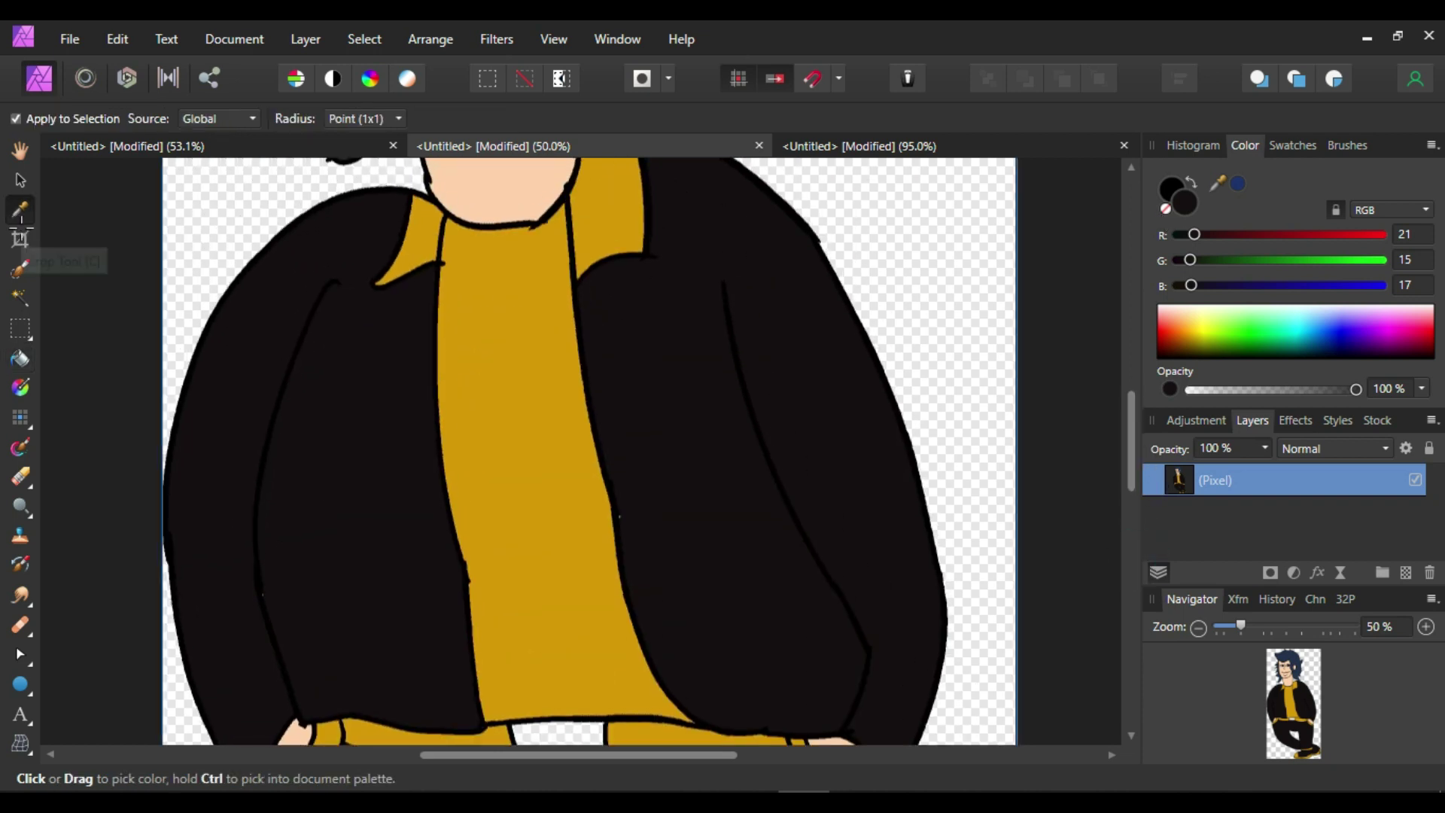
{"action": "left_click", "coordinate": [30, 350]}
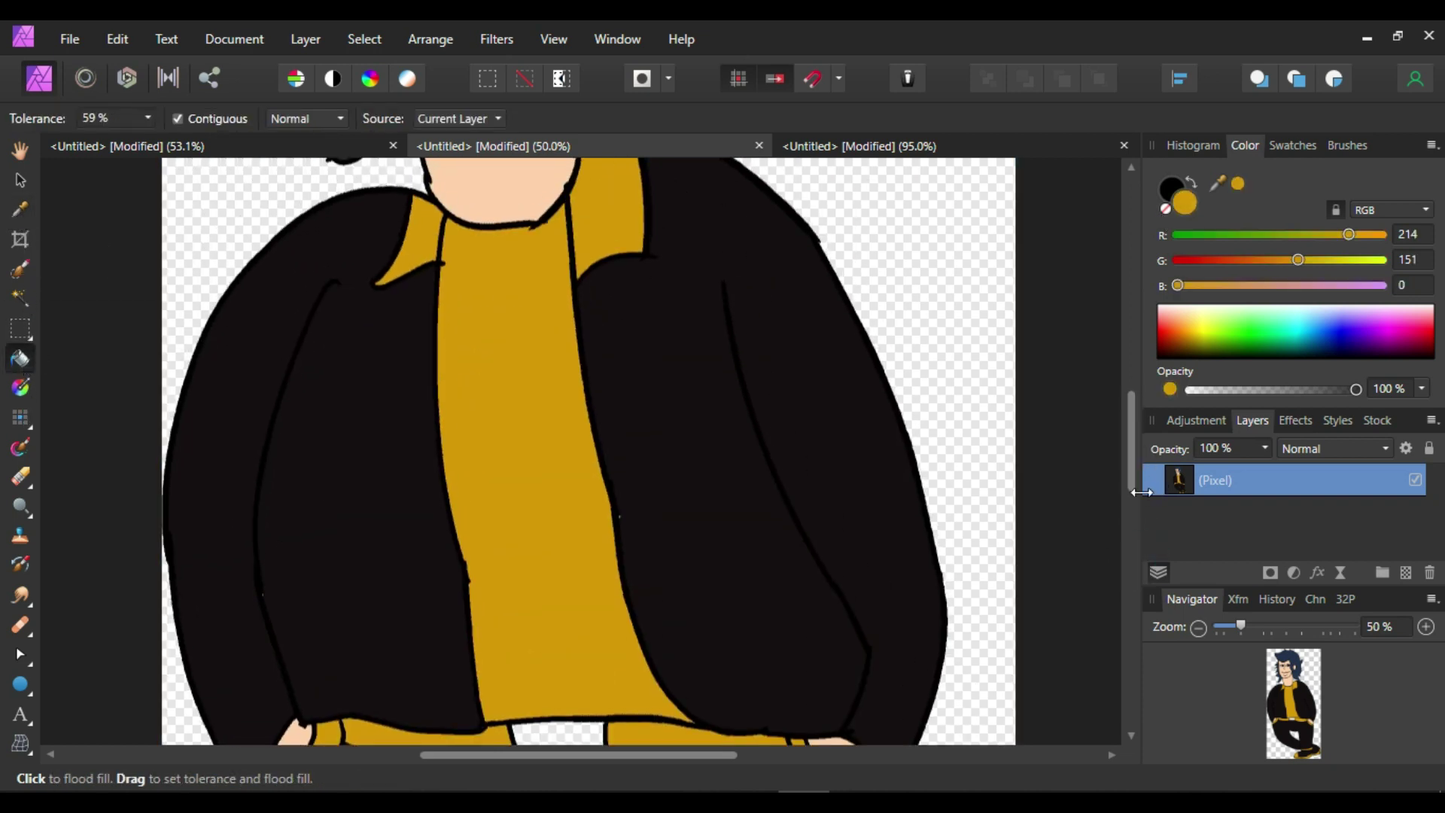
{"action": "scroll", "coordinate": [1136, 482], "scroll_direction": "down", "scroll_amount": 5}
{"action": "left_click", "coordinate": [558, 505]}
- Sample the jacket's near-black, RGB 21, 15, 17, and flood fill the waistband sections on both sides of the gold centre
{"action": "left_click", "coordinate": [20, 209]}
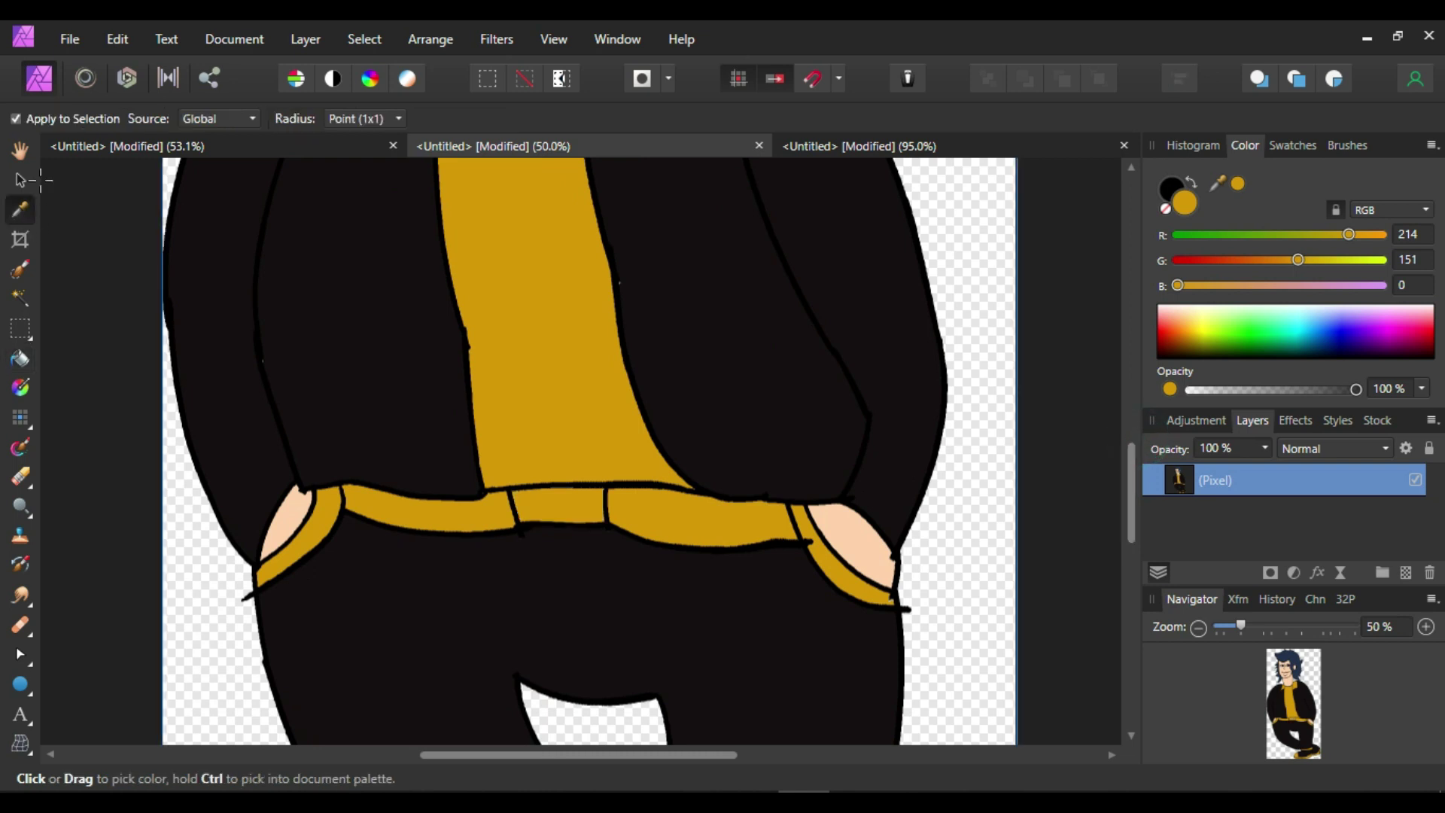
{"action": "left_click", "coordinate": [41, 181]}
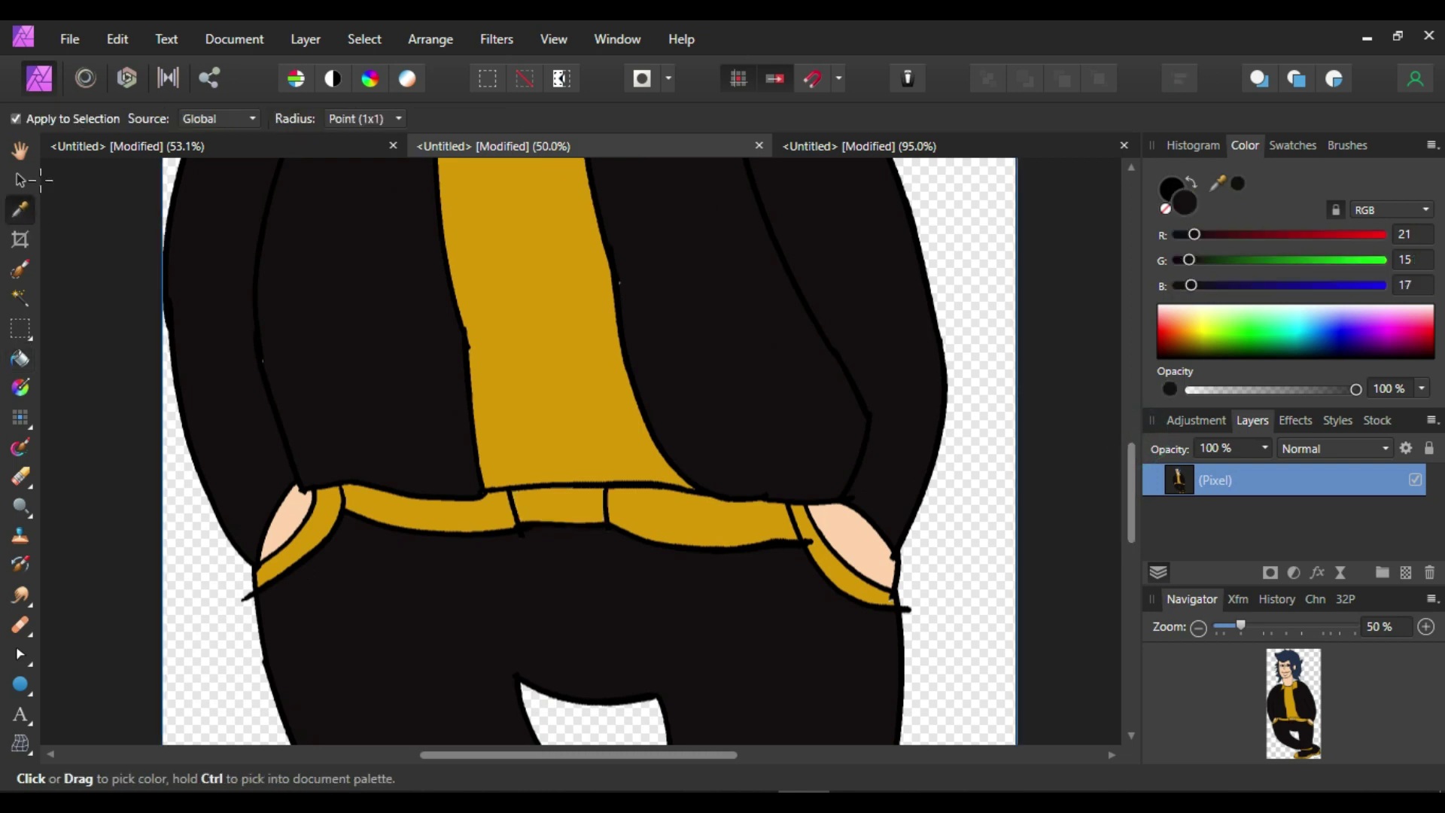
{"action": "left_click", "coordinate": [20, 361]}
{"action": "left_click", "coordinate": [436, 515]}
{"action": "left_click", "coordinate": [696, 519]}
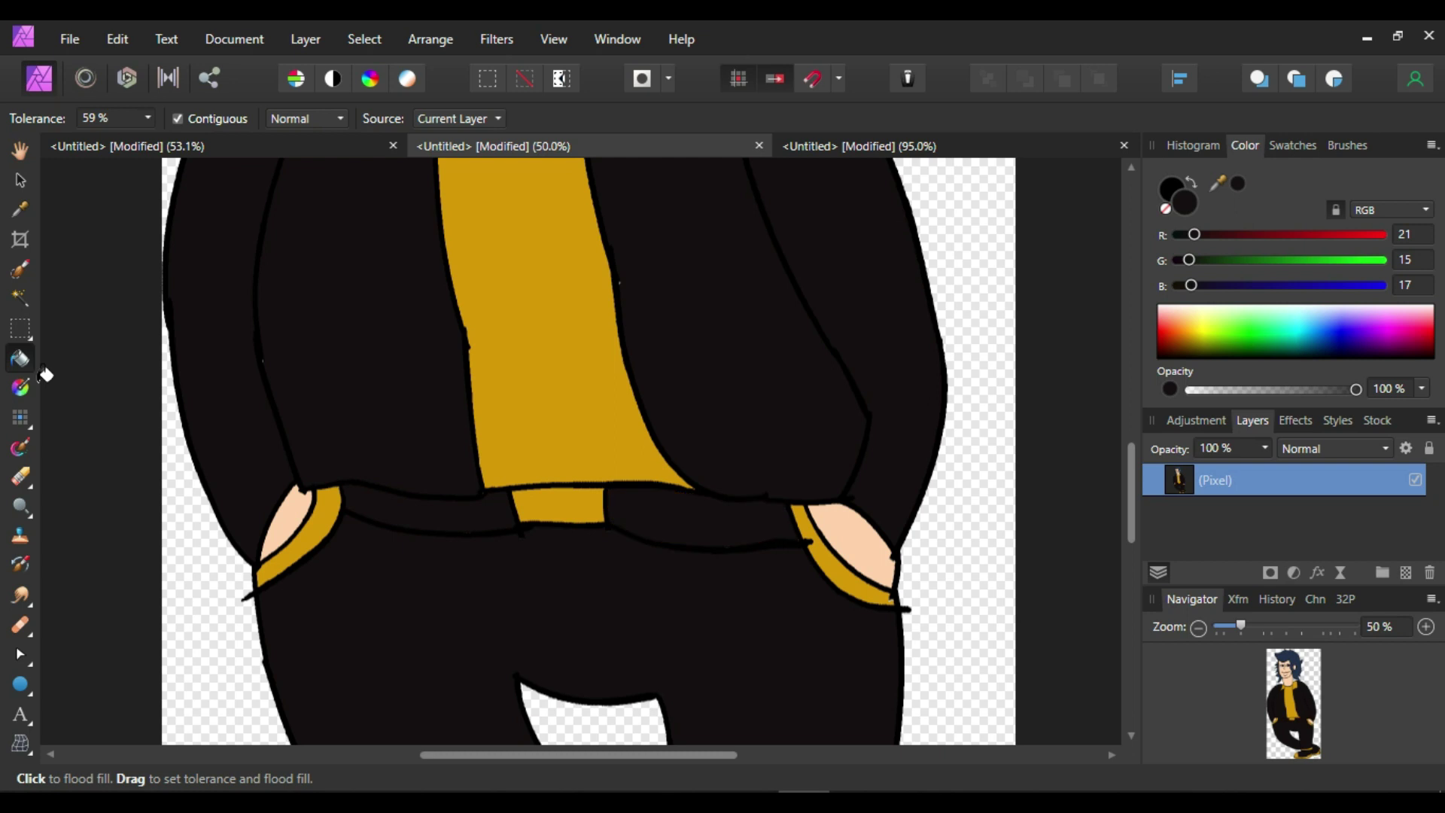
- Draw pairs of short black vertical lines with a 29 px brush across both dark waistband sections to outline belt loops
{"action": "left_click", "coordinate": [24, 421]}
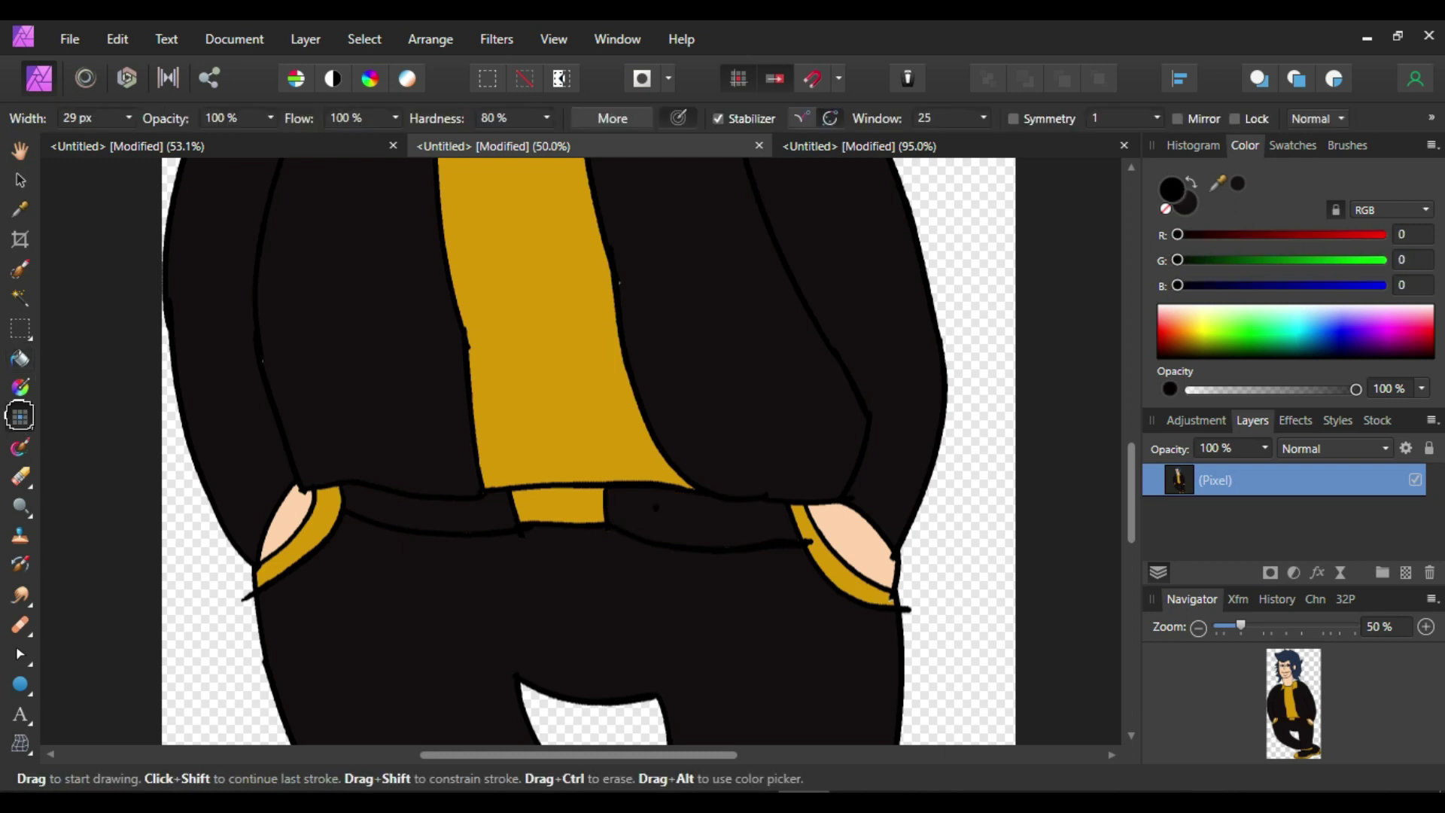
{"action": "left_click_drag", "start_coordinate": [665, 490], "coordinate": [669, 552]}
{"action": "left_click_drag", "start_coordinate": [715, 497], "coordinate": [718, 548]}
- Sample the shirt's gold and flood fill both belt loops at 6% tolerance, undoing the fill made at 59%
{"action": "left_click", "coordinate": [20, 209]}
{"action": "left_click", "coordinate": [520, 331]}
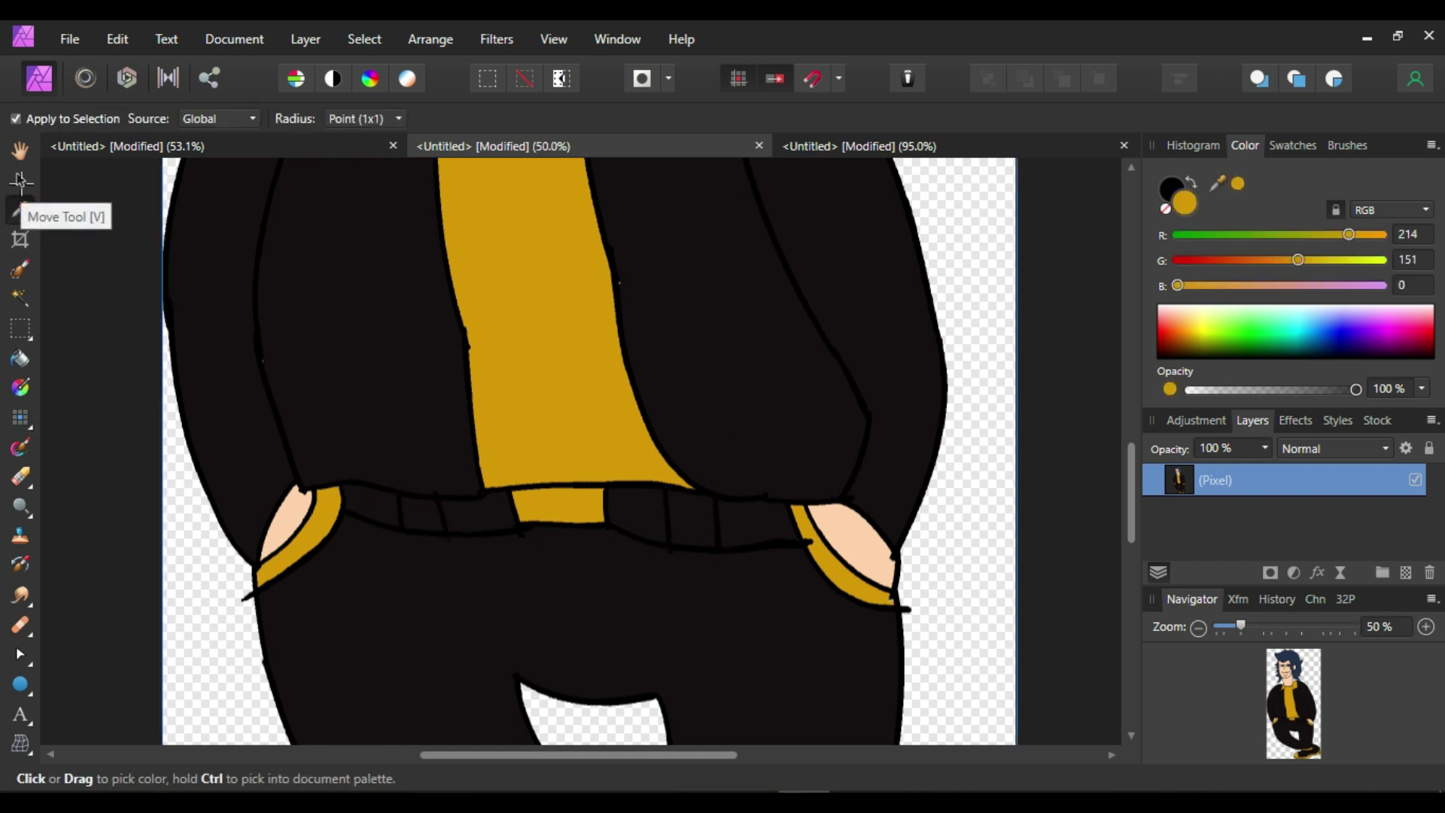
{"action": "left_click", "coordinate": [23, 362]}
{"action": "left_click", "coordinate": [423, 515]}
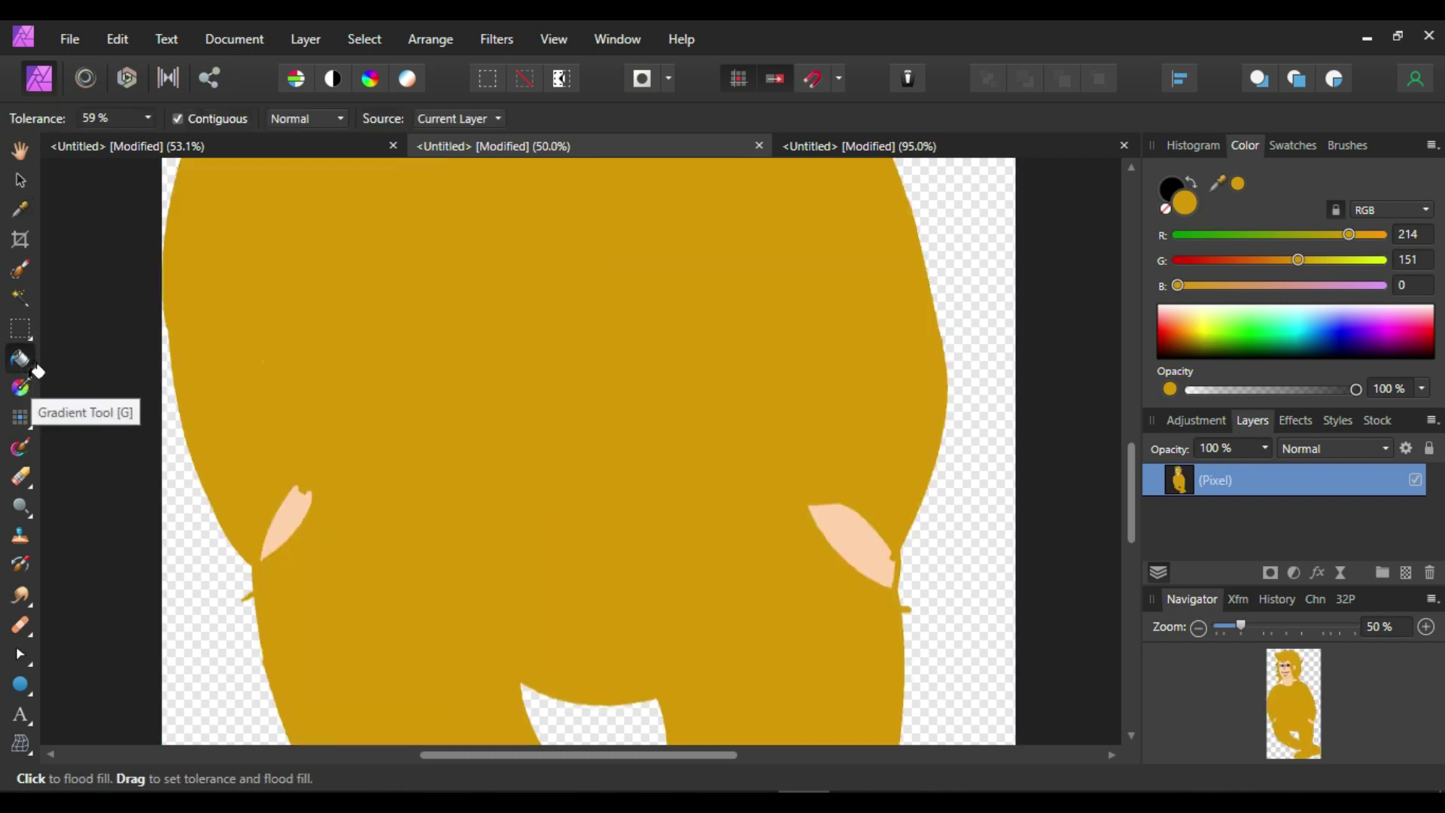
{"action": "key", "text": "ctrl+z"}
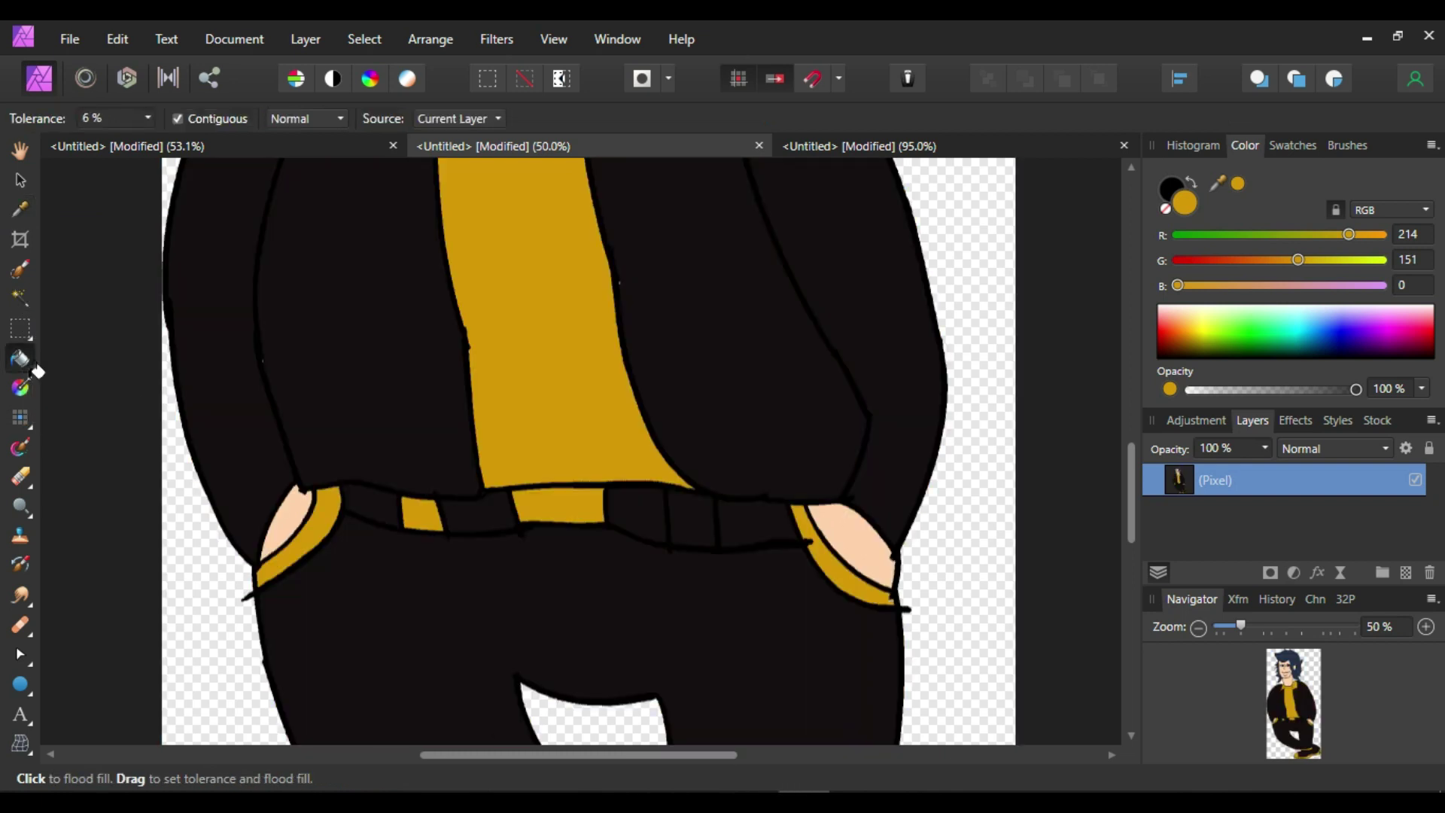
{"action": "left_click", "coordinate": [691, 519]}
- Switch to the handheld device image document and select both of its image layers
{"action": "scroll", "coordinate": [587, 451], "scroll_direction": "up", "scroll_amount": 10}
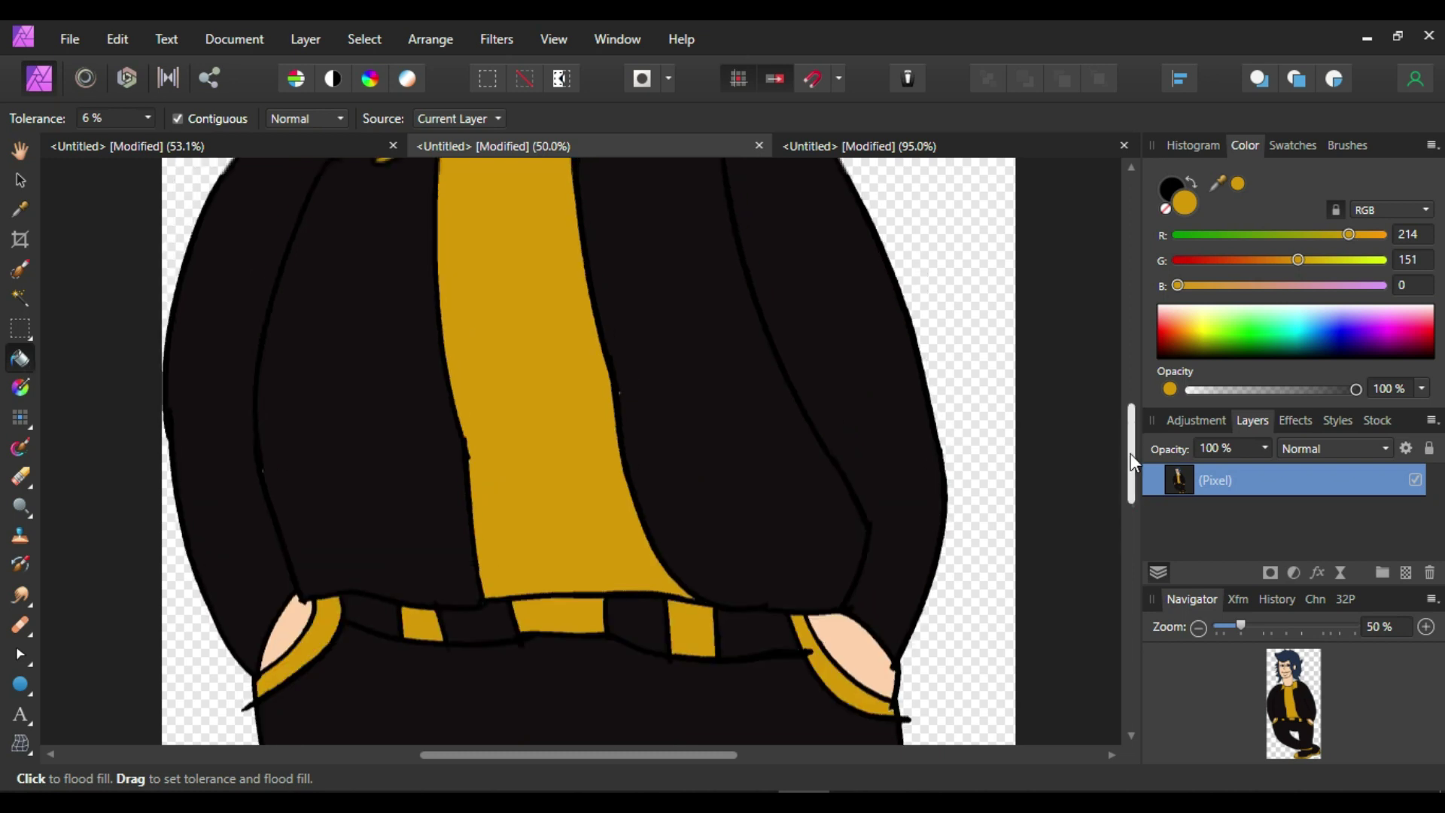
{"action": "left_click", "coordinate": [300, 137]}
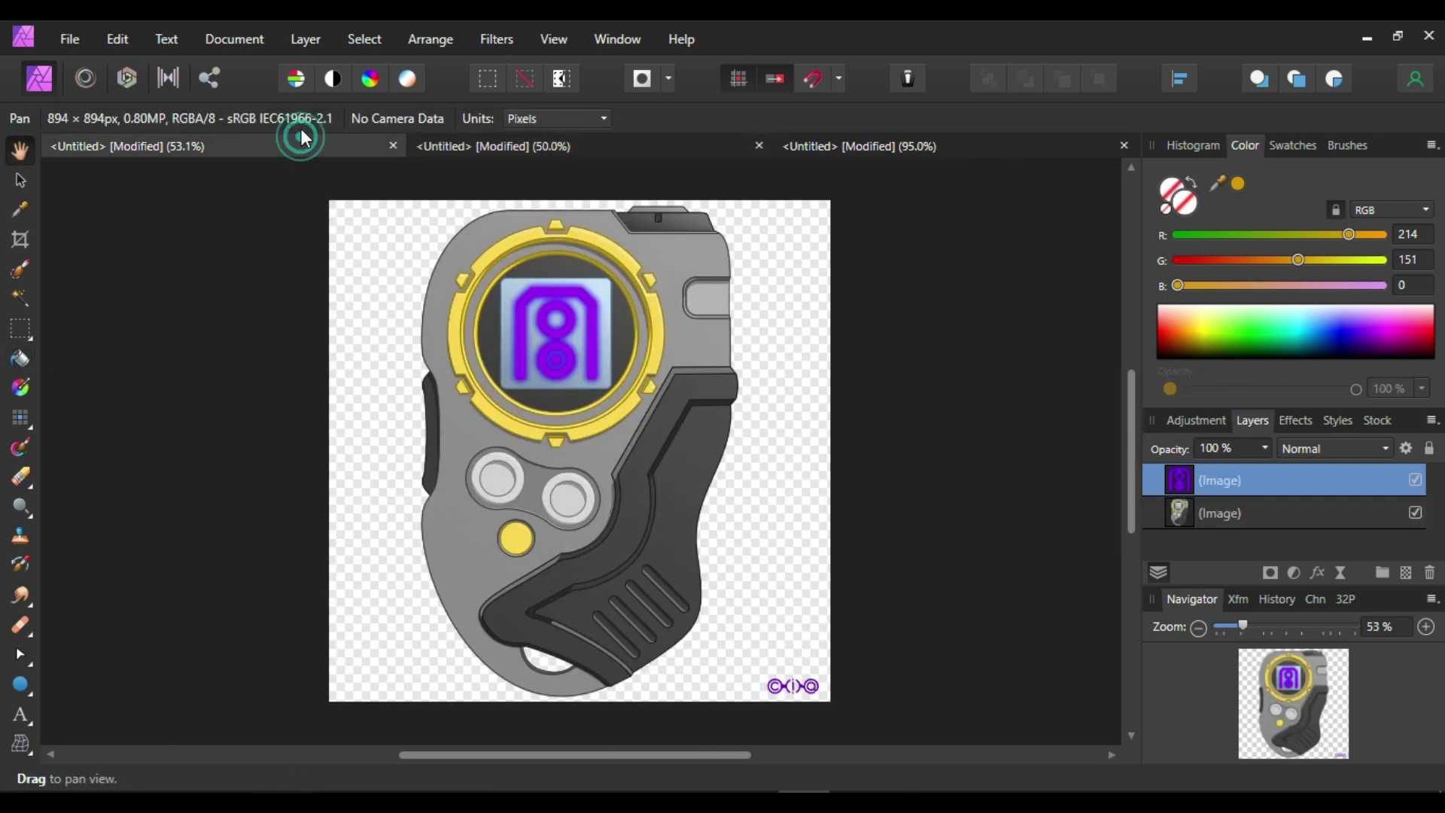
{"action": "left_click", "coordinate": [1259, 511]}
{"action": "left_click", "coordinate": [1269, 491]}
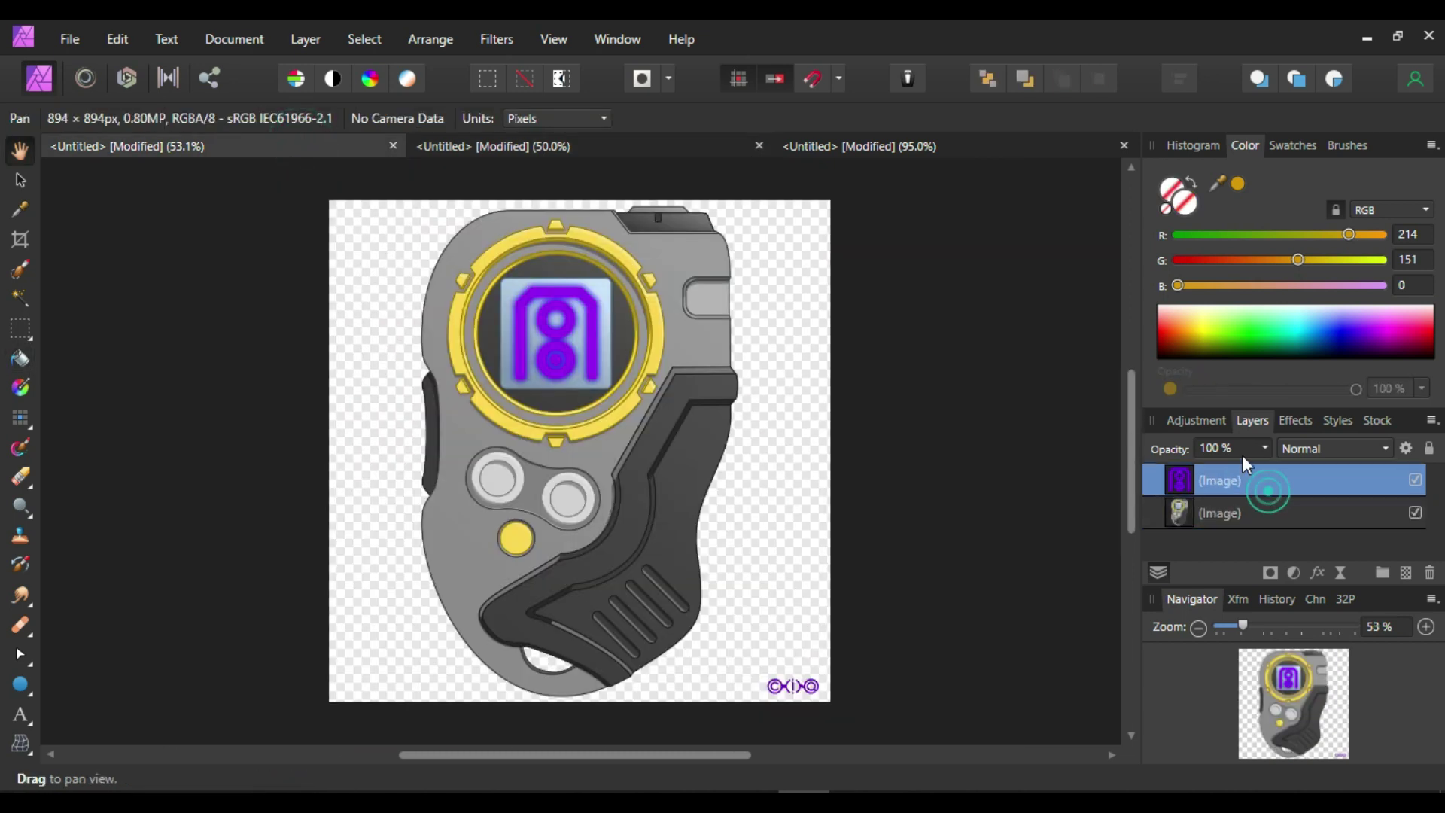
{"action": "left_click", "coordinate": [1220, 513], "text": "shift"}
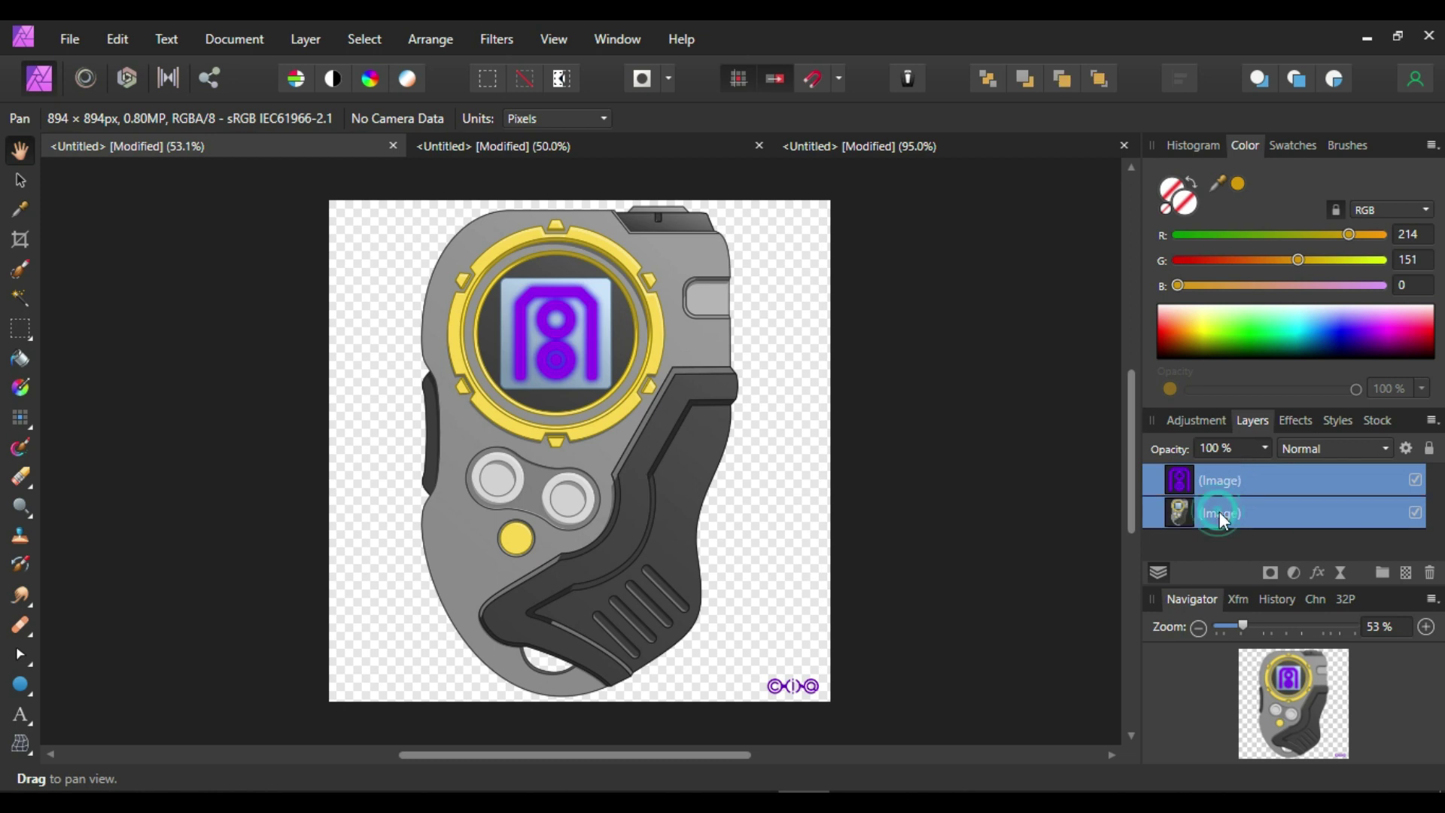
- Try to erase the small purple watermark beside the device on the upper image layer, then undo the erasing
{"action": "left_click", "coordinate": [20, 476]}
{"action": "mouse_move", "coordinate": [752, 678]}
{"action": "left_mouse_down"}
{"action": "mouse_move", "coordinate": [823, 679]}
{"action": "mouse_move", "coordinate": [782, 680]}
{"action": "left_mouse_up"}
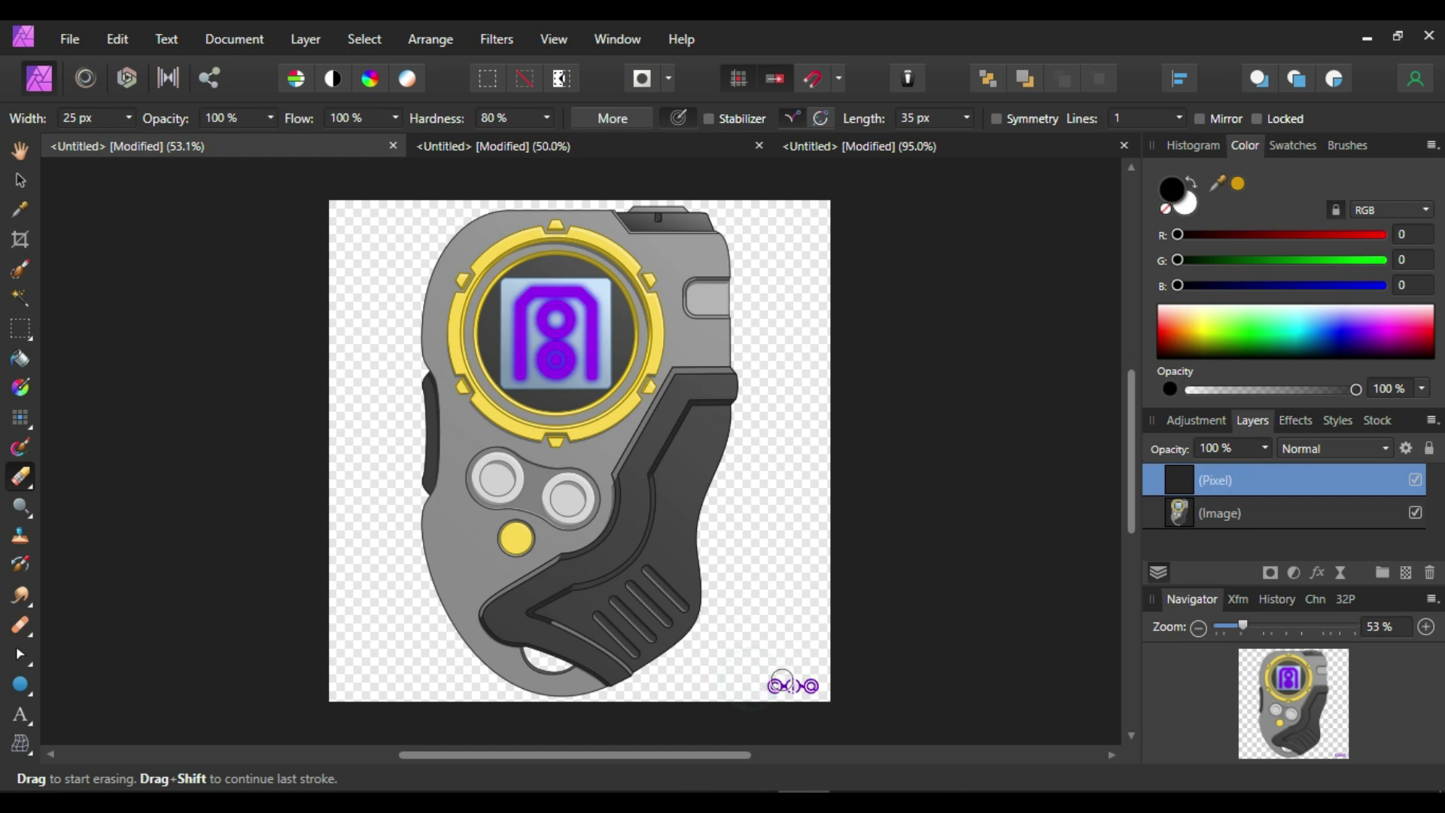
{"action": "left_click", "coordinate": [1242, 512]}
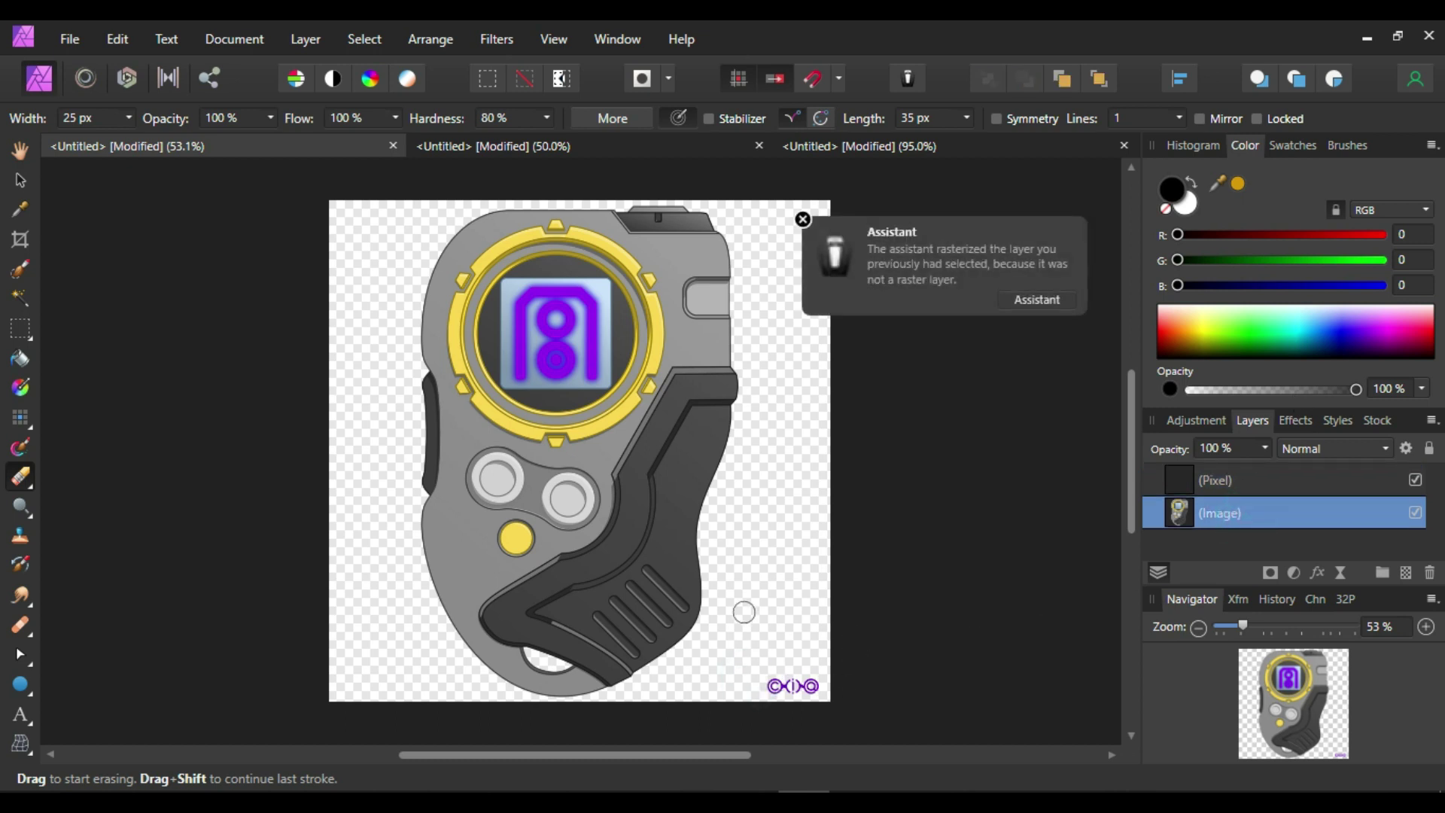
{"action": "key", "text": "ctrl+z"}
{"action": "key", "text": "ctrl+z"}
- Erase the small purple watermark beside the device on the lower image layer
{"action": "left_click", "coordinate": [1217, 525]}
{"action": "left_click_drag", "start_coordinate": [756, 684], "coordinate": [882, 679]}
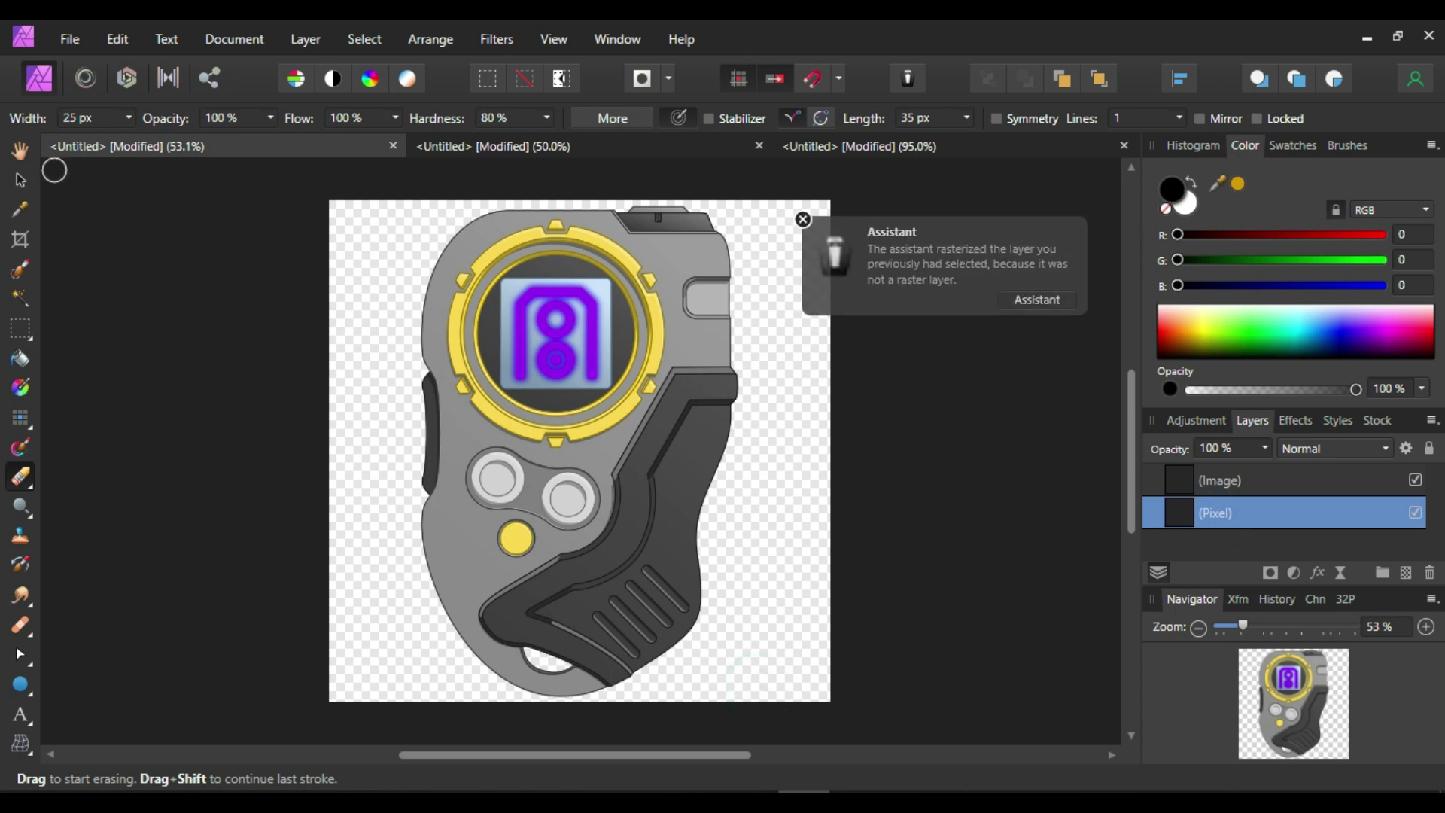
- Cut both device layers and paste them above the pixel layer in the character drawing
{"action": "left_click", "coordinate": [20, 180]}
{"action": "left_click", "coordinate": [1226, 480], "text": "shift"}
{"action": "key", "text": "Delete"}
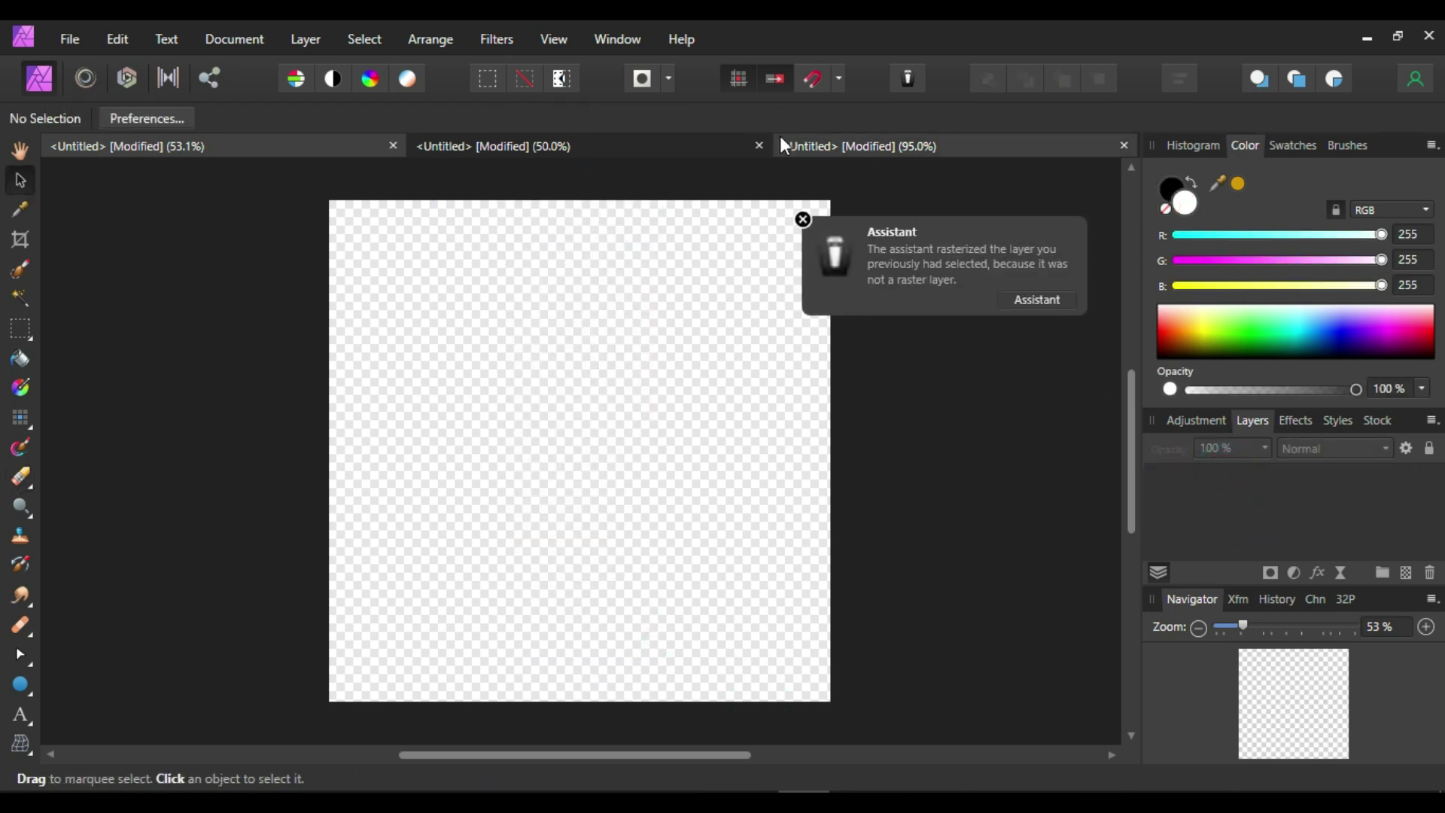
{"action": "left_click", "coordinate": [602, 143]}
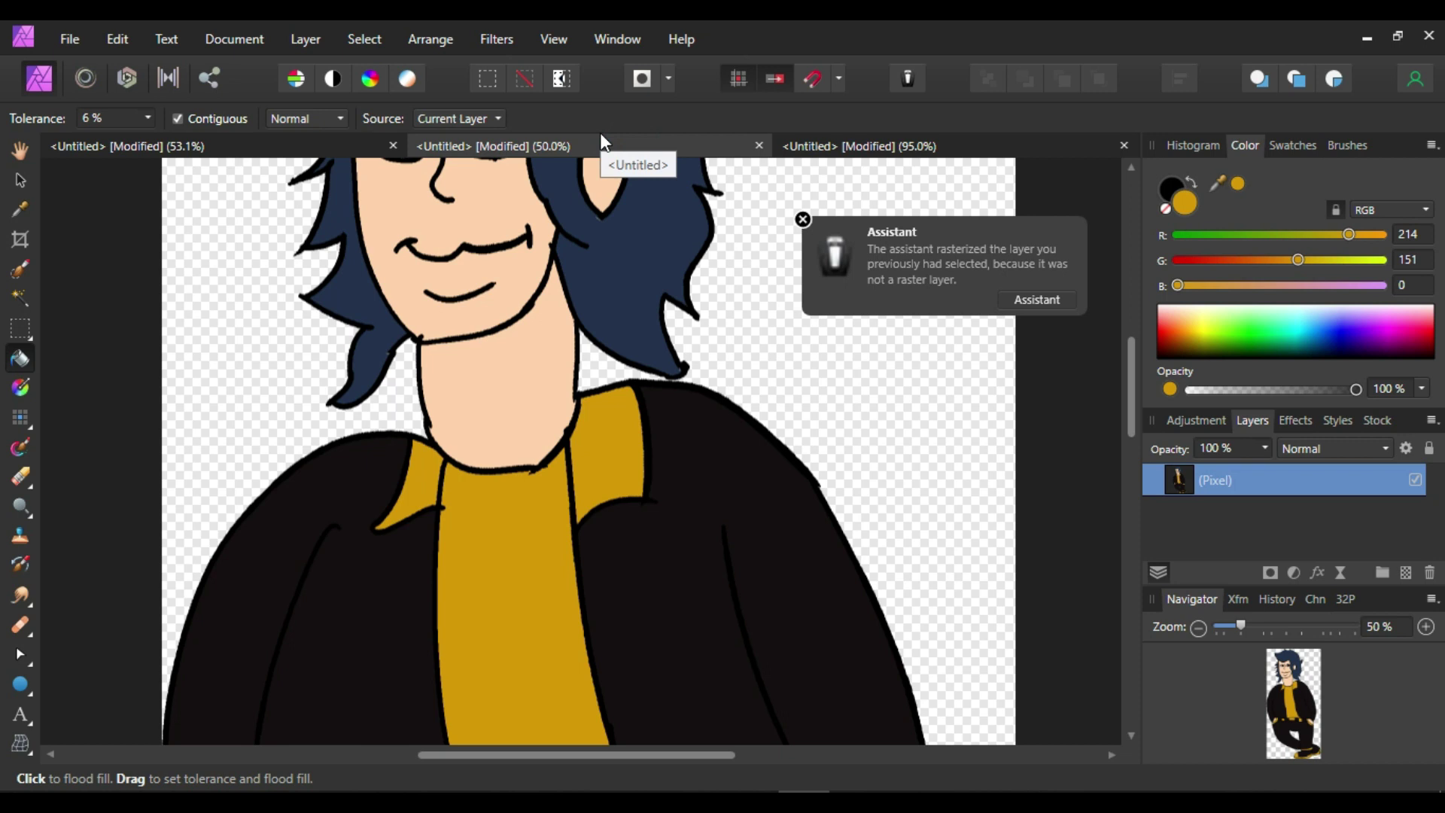
{"action": "key", "text": "ctrl+v"}
{"action": "left_click", "coordinate": [20, 180]}
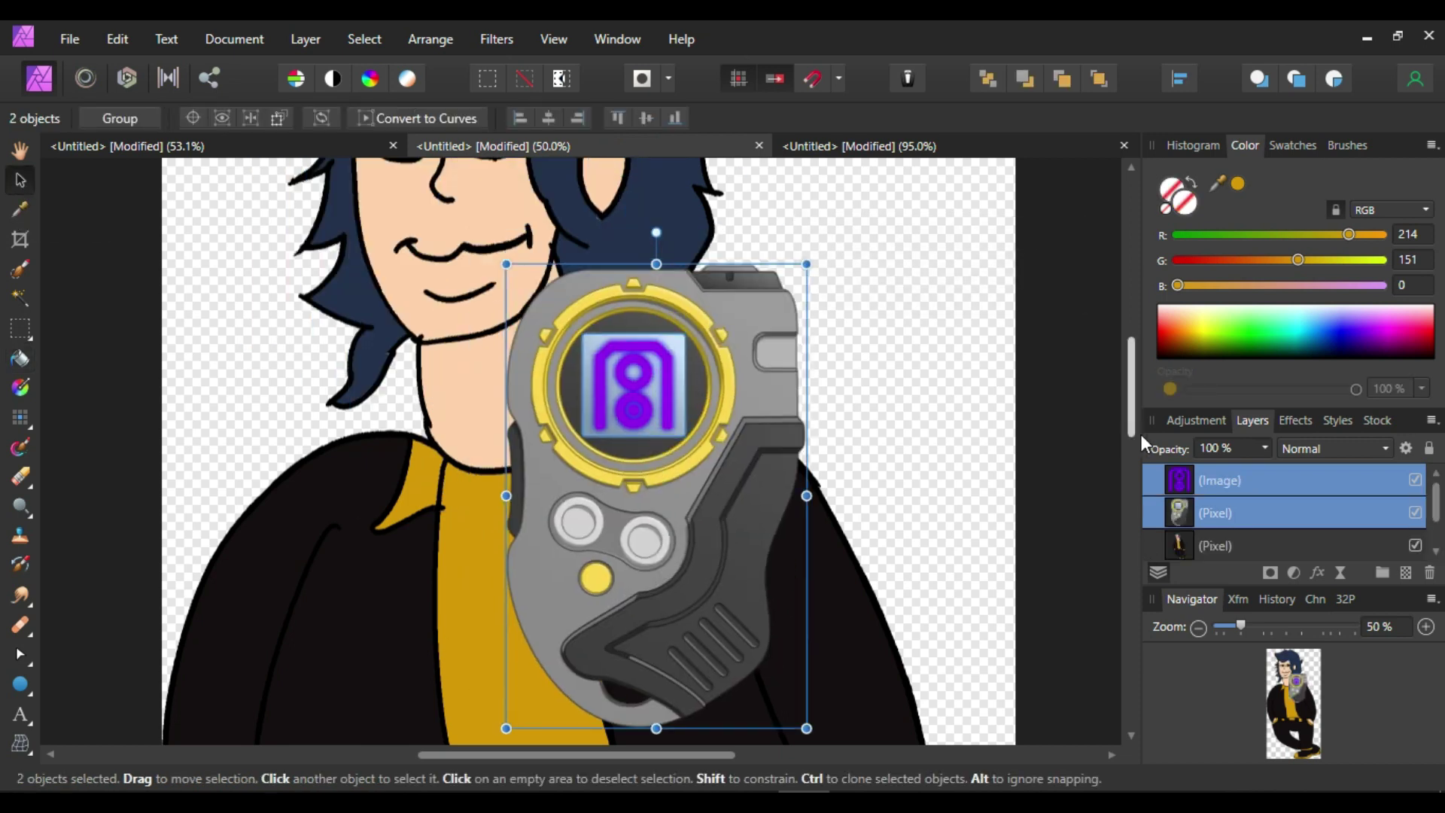
- Move the two device layers down onto the dark jacket beside the yellow shirt and tilt them clockwise
{"action": "left_click_drag", "start_coordinate": [1134, 394], "coordinate": [1136, 460]}
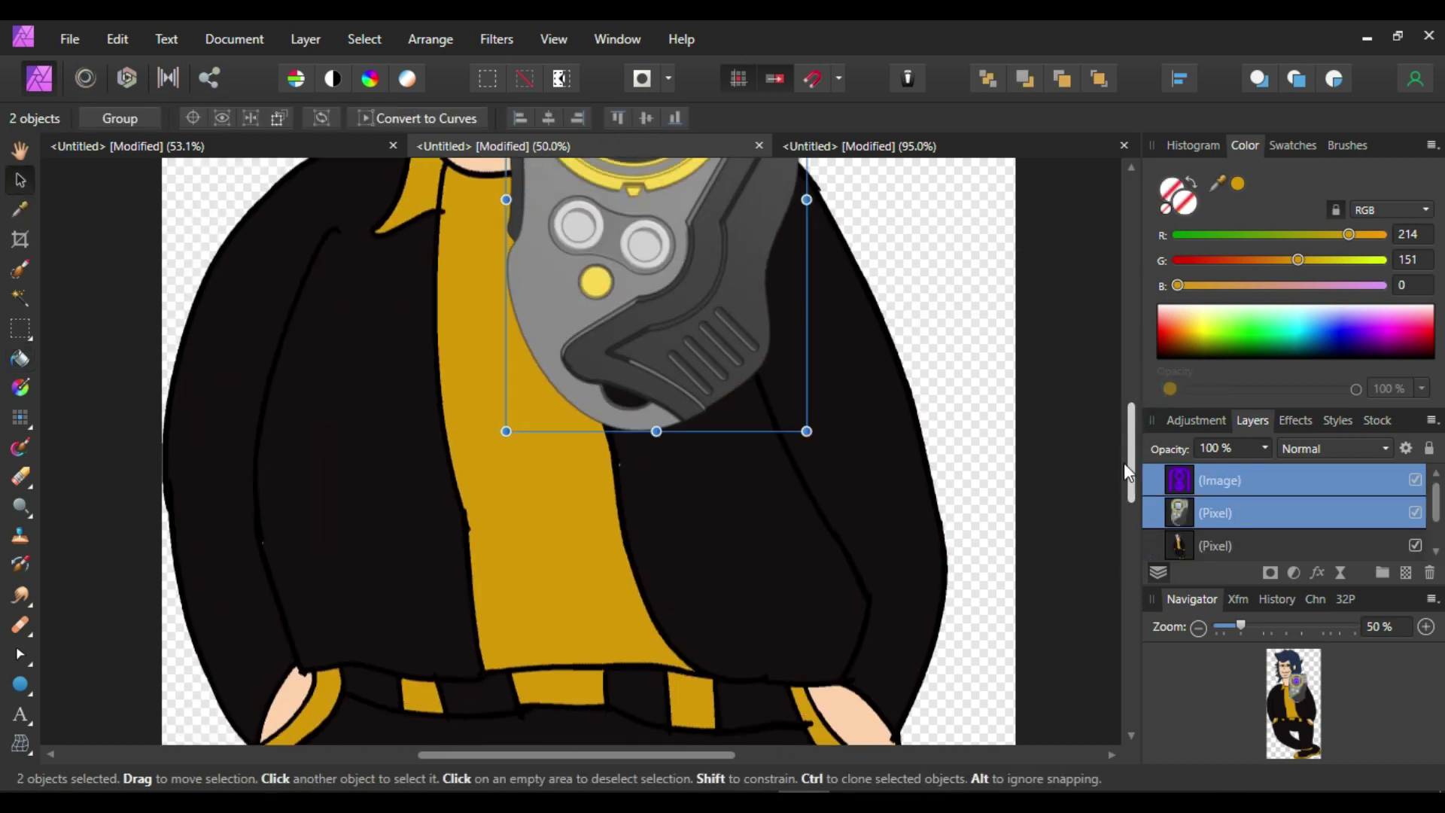
{"action": "left_click_drag", "start_coordinate": [621, 237], "coordinate": [720, 519]}
{"action": "left_click_drag", "start_coordinate": [755, 214], "coordinate": [865, 238]}
- Try to scale down the two selected device layers together, and undo both resizes
{"action": "left_click_drag", "start_coordinate": [988, 329], "coordinate": [678, 520]}
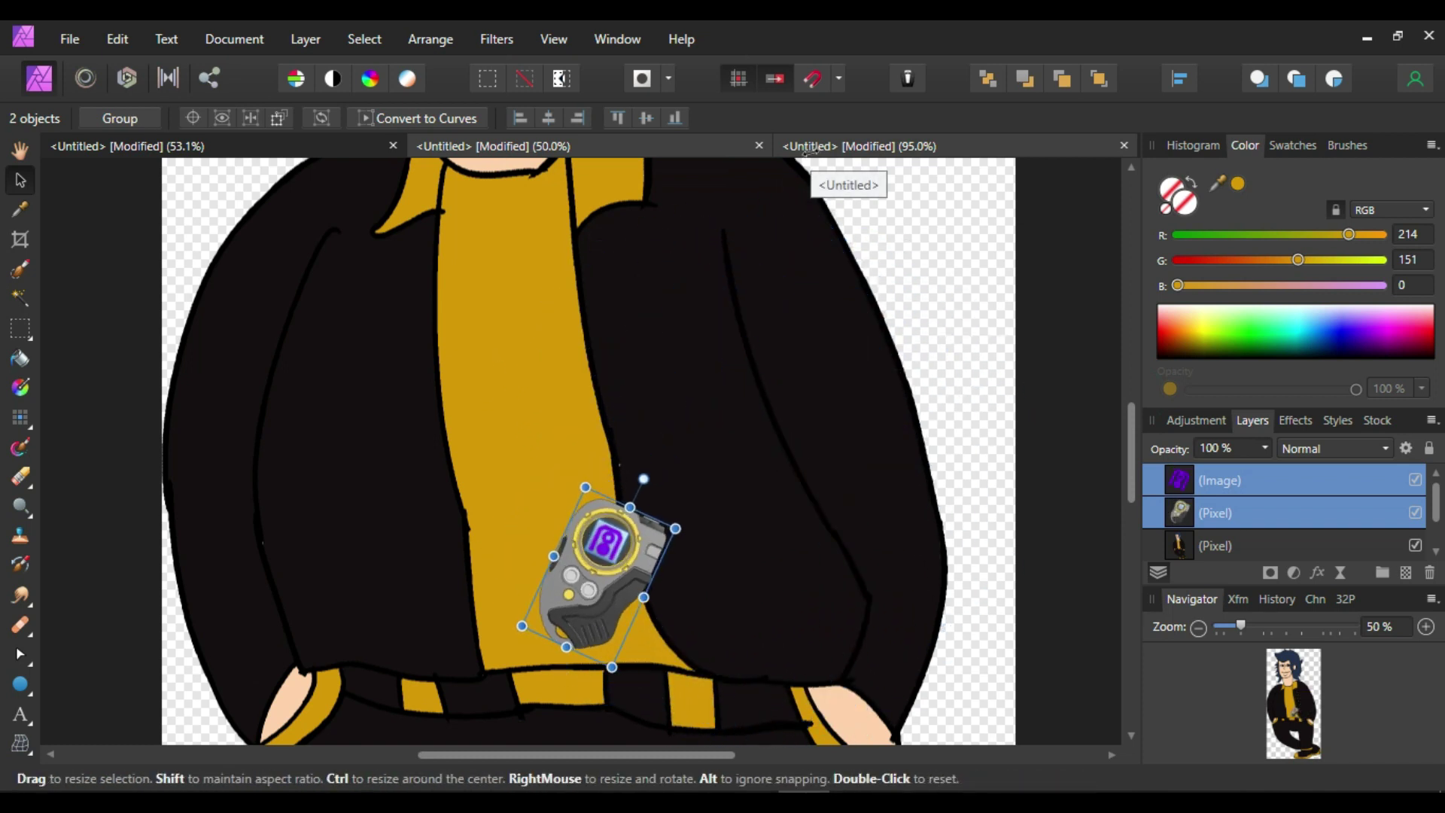
{"action": "key", "text": "ctrl+z"}
{"action": "left_click_drag", "start_coordinate": [989, 329], "coordinate": [723, 512]}
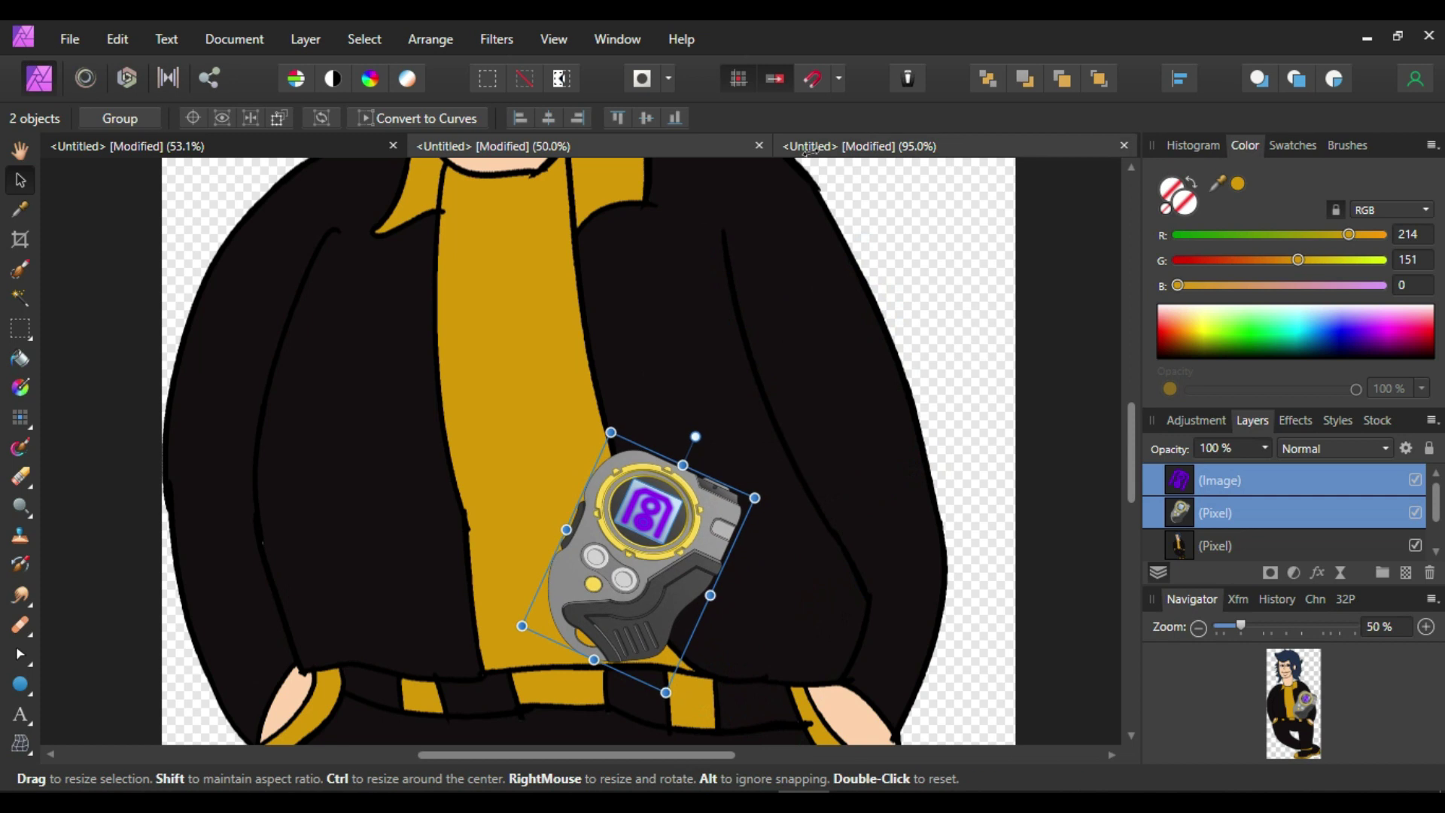
{"action": "key", "text": "ctrl+z"}
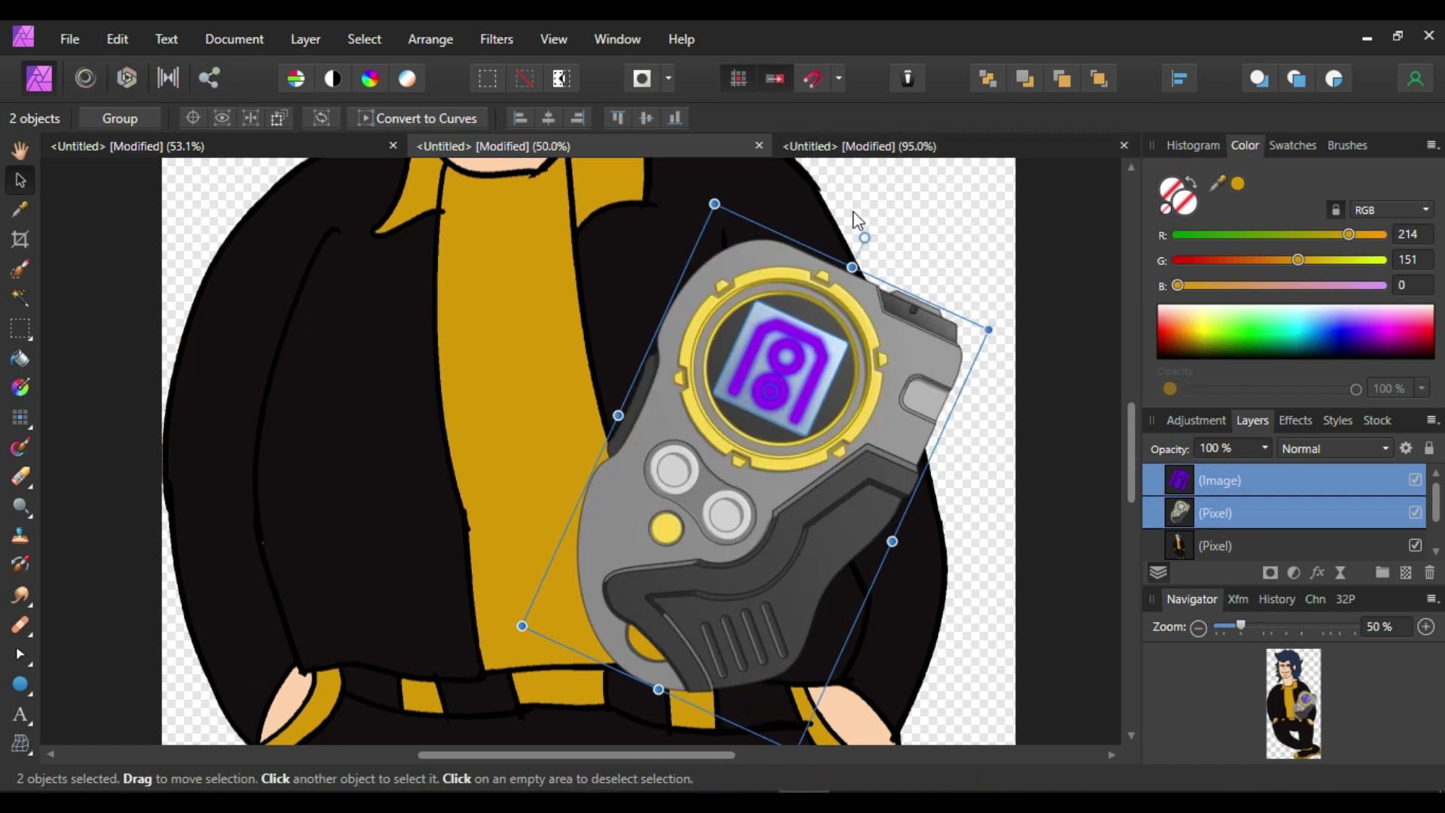
- Group the two device layers, shrink the group and place it on the jacket front above the belt
{"action": "left_click", "coordinate": [1382, 572]}
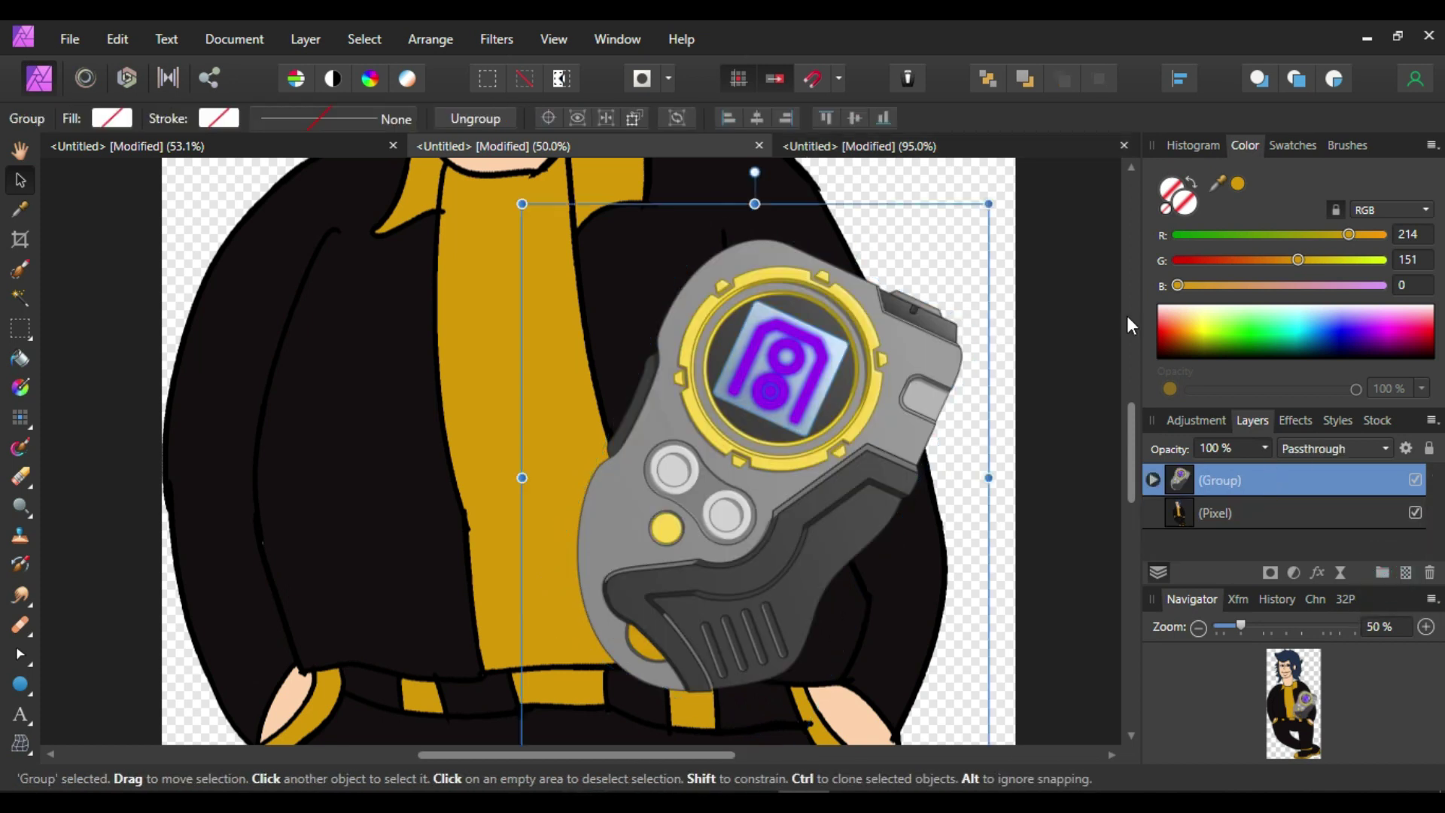
{"action": "left_click_drag", "start_coordinate": [984, 200], "coordinate": [629, 626]}
{"action": "left_click_drag", "start_coordinate": [581, 683], "coordinate": [728, 561]}
- Fine-tune the device group's size and position on the dark jacket between the shirt edge and the sleeve line
{"action": "left_click", "coordinate": [1427, 627]}
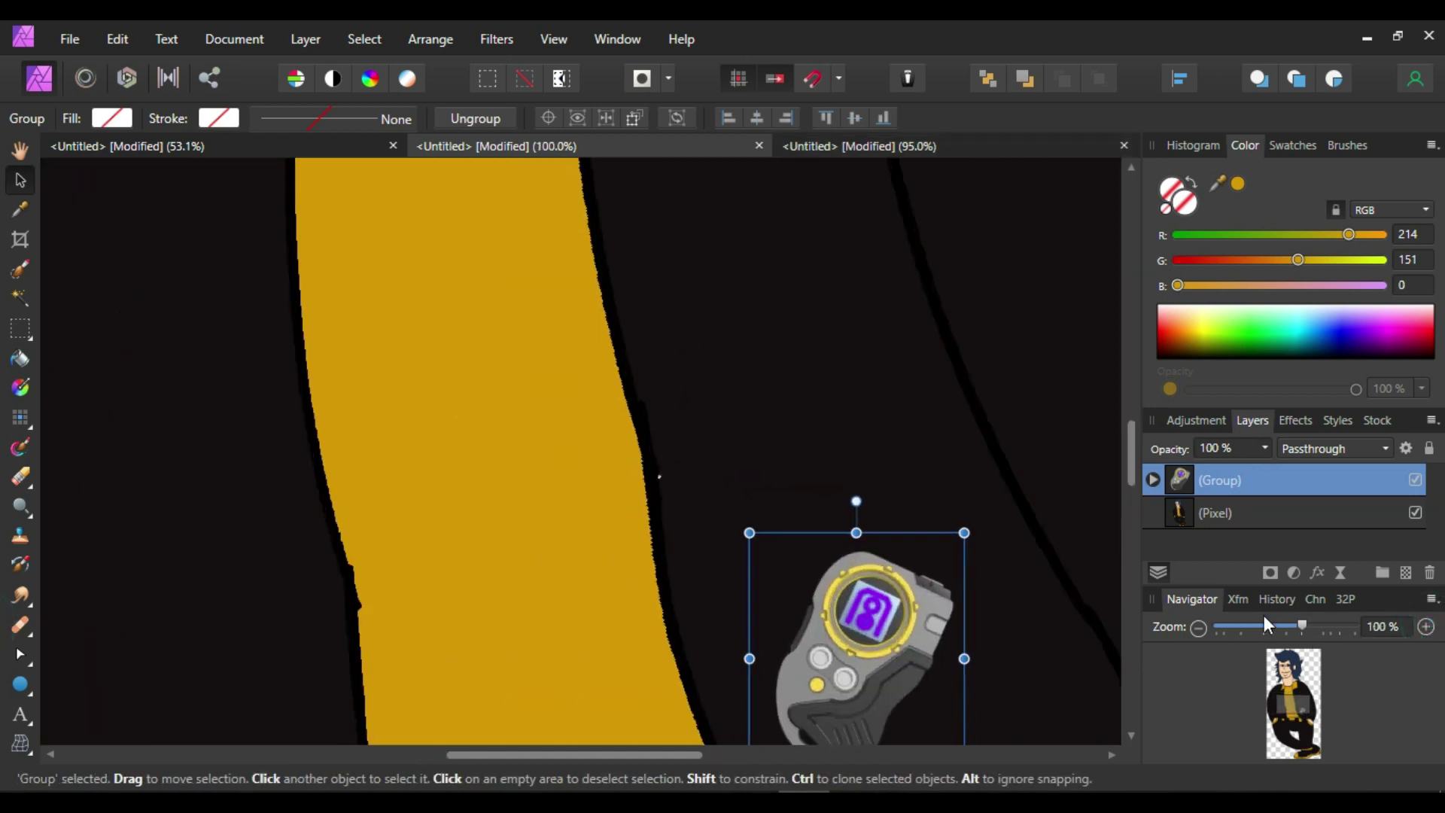
{"action": "mouse_move", "coordinate": [1136, 461]}
{"action": "left_mouse_down"}
{"action": "mouse_move", "coordinate": [1132, 508]}
{"action": "mouse_move", "coordinate": [1122, 453]}
{"action": "left_mouse_up"}
{"action": "left_click_drag", "start_coordinate": [908, 555], "coordinate": [922, 540]}
{"action": "left_click_drag", "start_coordinate": [828, 640], "coordinate": [912, 651]}
{"action": "mouse_move", "coordinate": [1132, 455]}
{"action": "left_mouse_down"}
{"action": "mouse_move", "coordinate": [1122, 399]}
{"action": "mouse_move", "coordinate": [1131, 459]}
{"action": "left_mouse_up"}
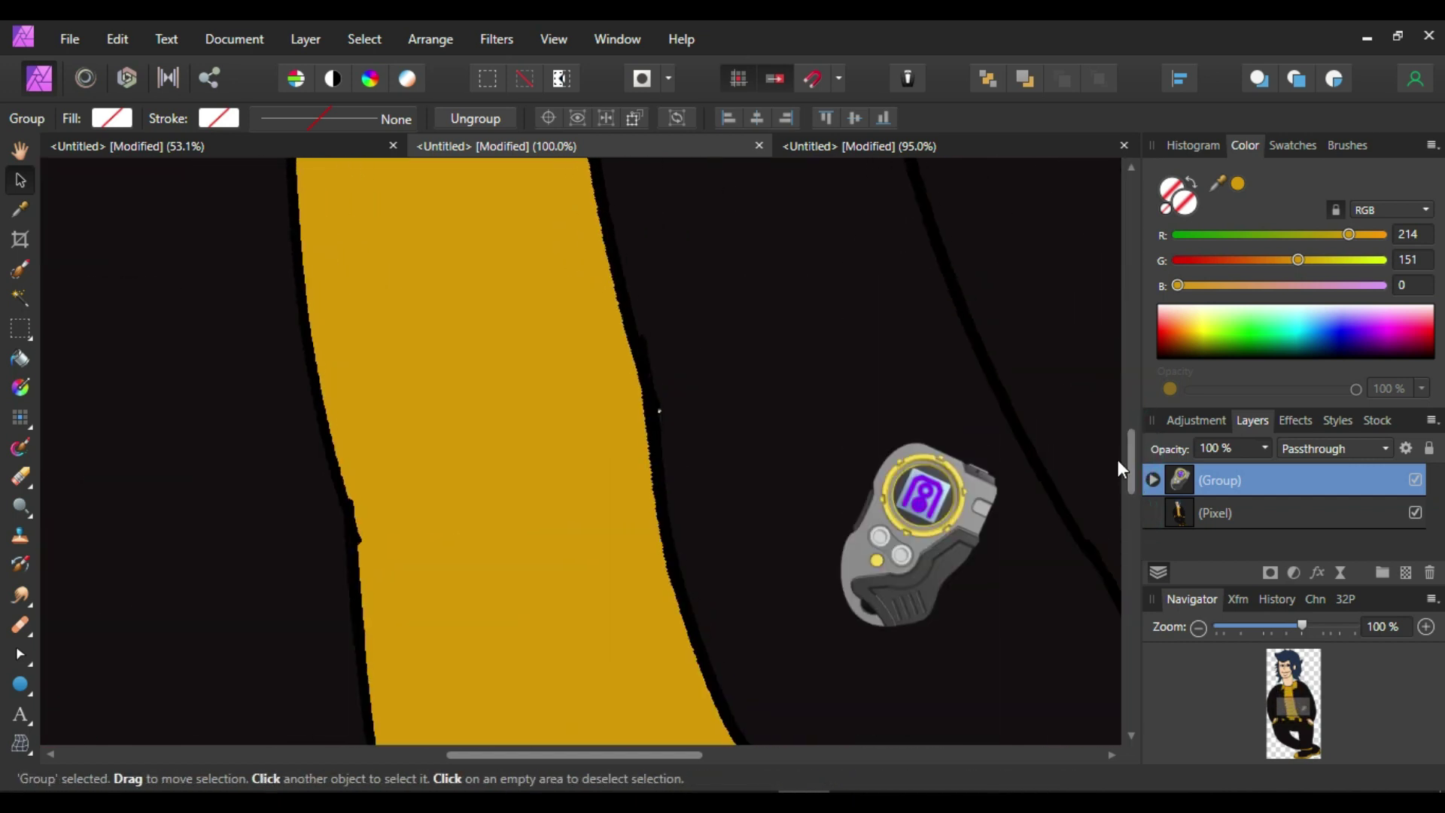
{"action": "left_click_drag", "start_coordinate": [987, 518], "coordinate": [1010, 490]}
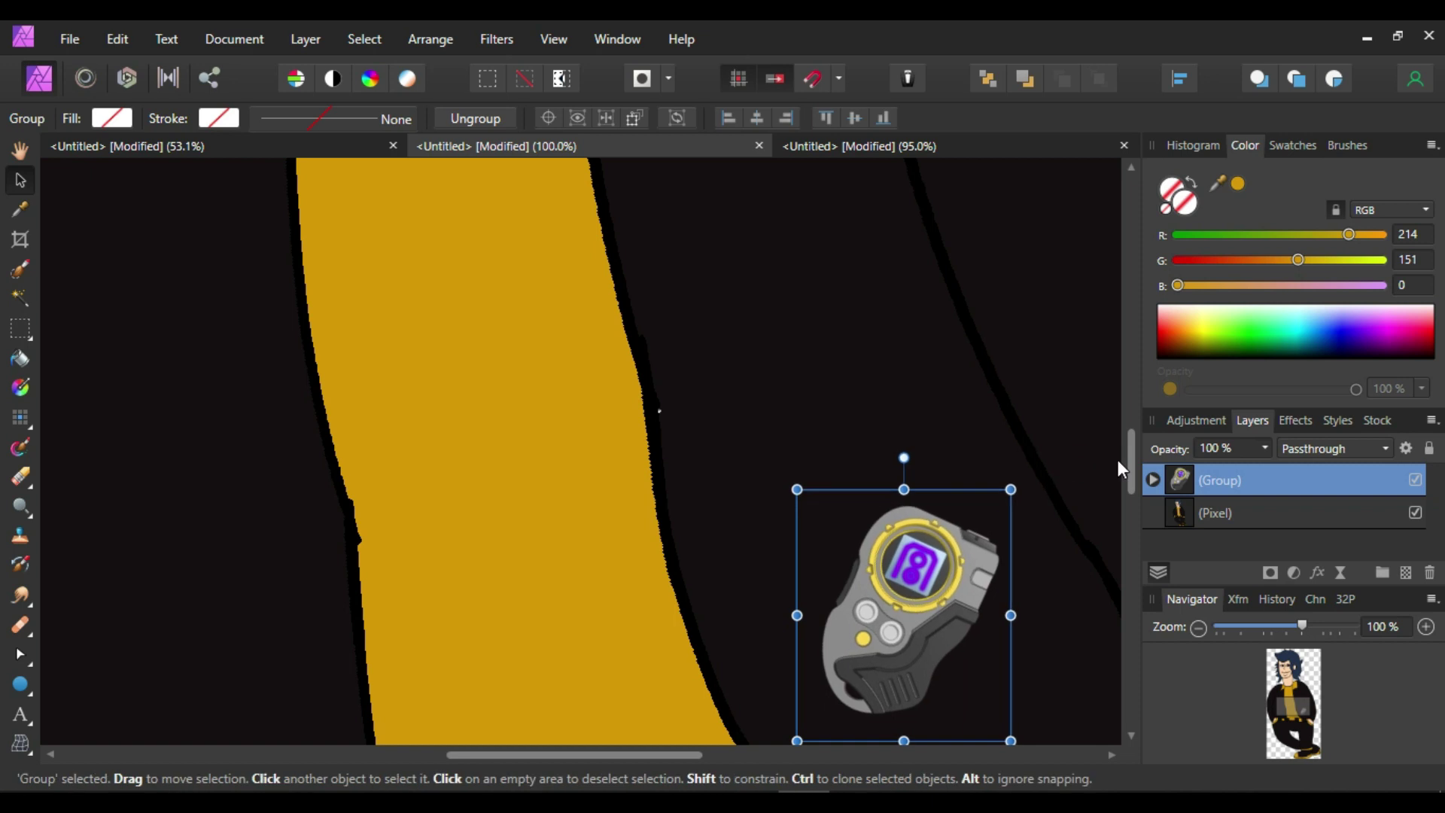
{"action": "left_click_drag", "start_coordinate": [904, 625], "coordinate": [907, 603]}
{"action": "left_click_drag", "start_coordinate": [800, 720], "coordinate": [788, 732]}
{"action": "double_click", "coordinate": [1227, 480]}
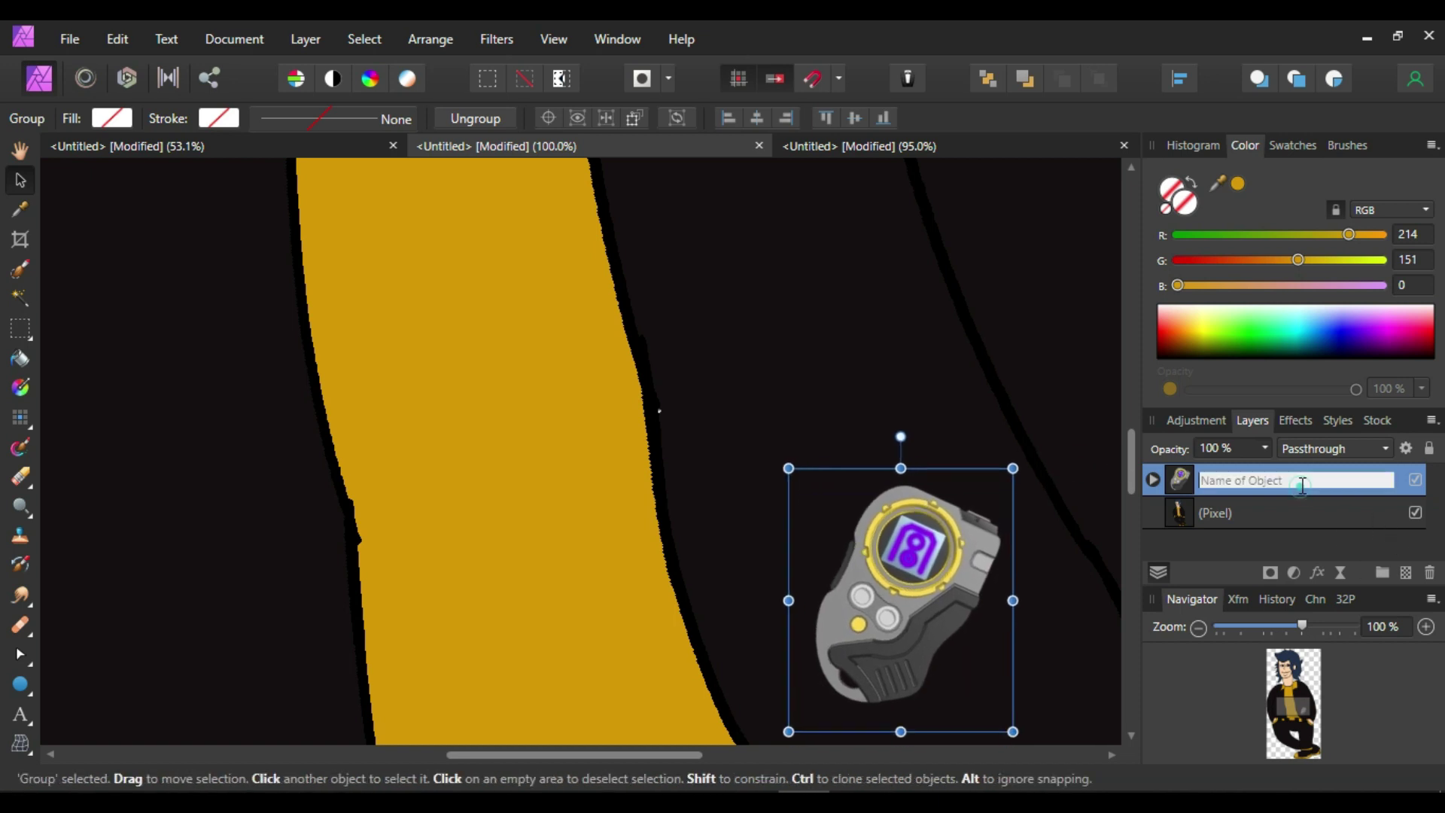
{"action": "left_click", "coordinate": [1180, 482]}
{"action": "left_click", "coordinate": [1181, 473]}
{"action": "double_click", "coordinate": [1205, 479]}
{"action": "left_click", "coordinate": [1184, 478]}
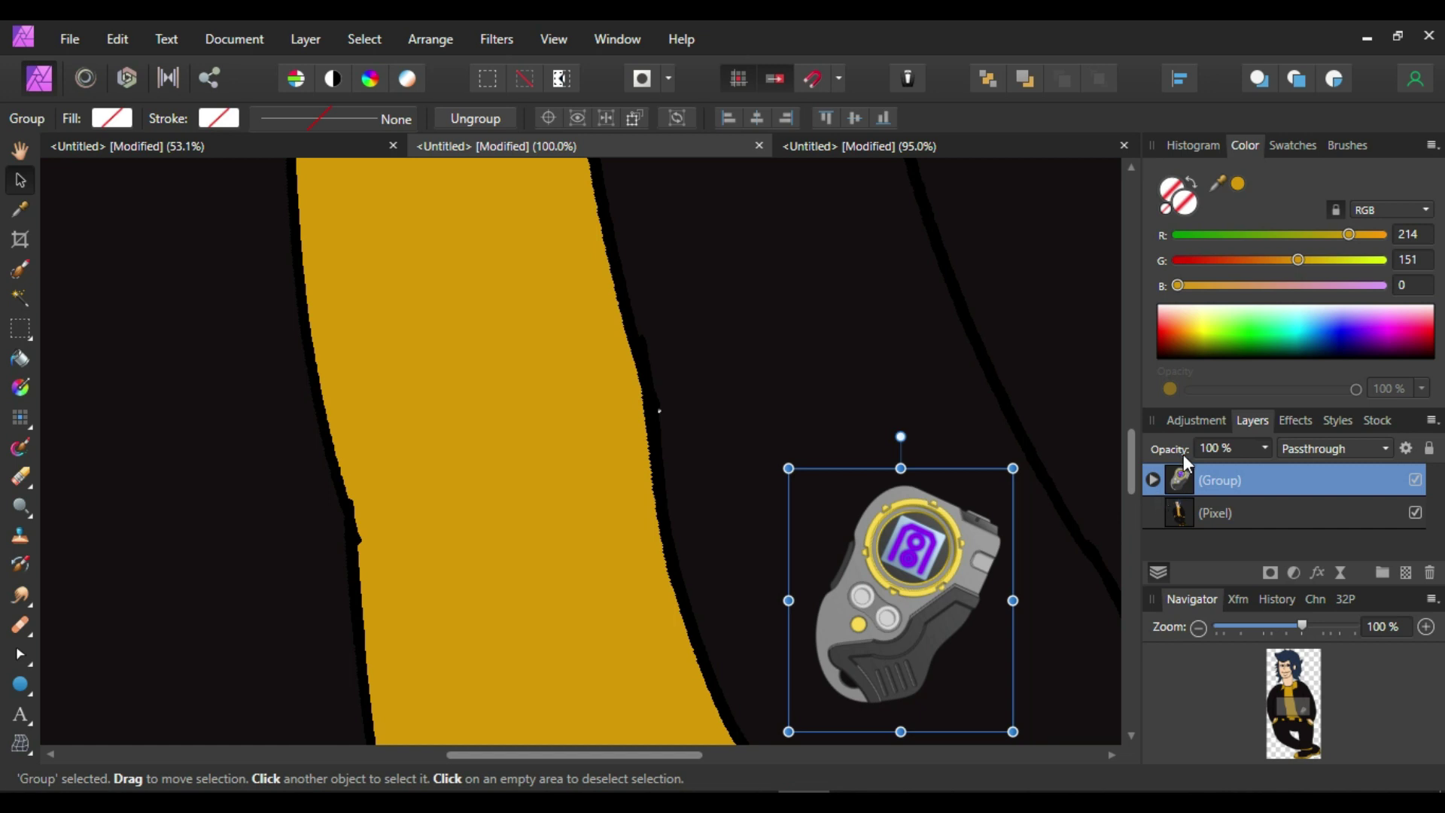
- Rasterise the device group into a single pixel layer
{"action": "right_click", "coordinate": [1187, 474]}
{"action": "left_click", "coordinate": [1248, 396]}
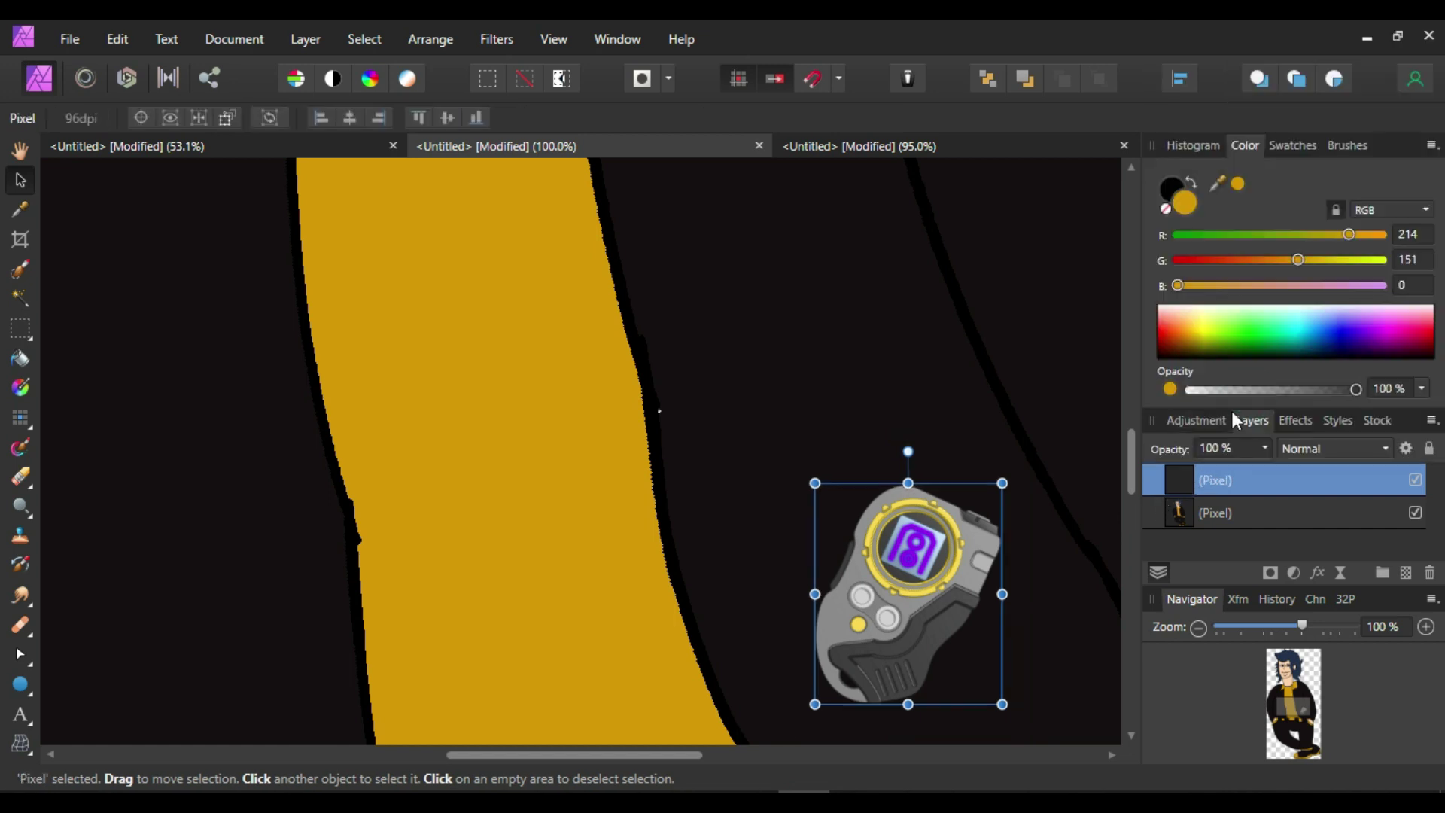
- Try erasing a diagonal band across the device below its screen with a 25 px eraser at 80% hardness, then undo it
{"action": "left_click", "coordinate": [20, 476]}
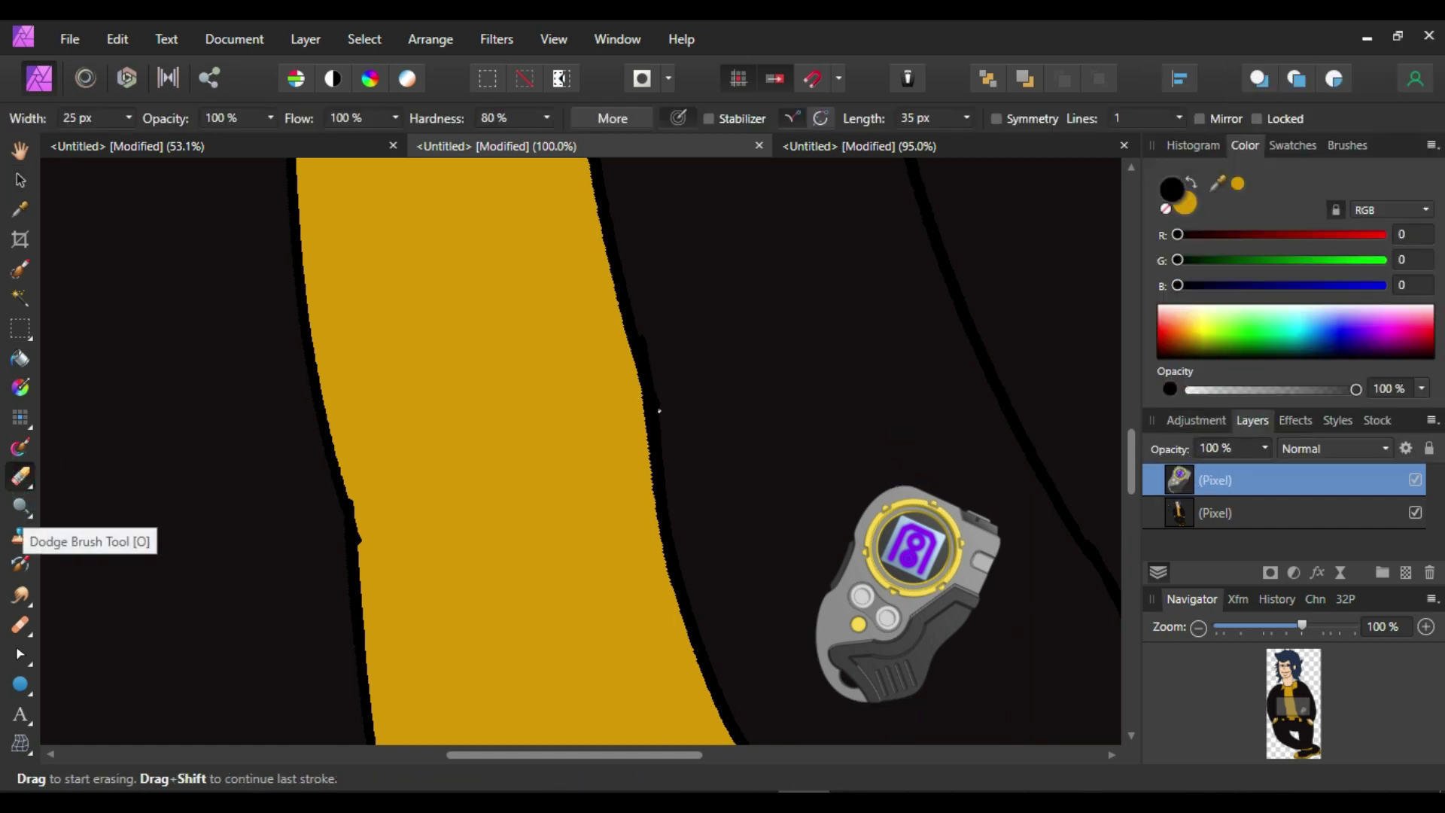
{"action": "left_click", "coordinate": [1426, 631]}
{"action": "left_click_drag", "start_coordinate": [1135, 471], "coordinate": [1129, 503]}
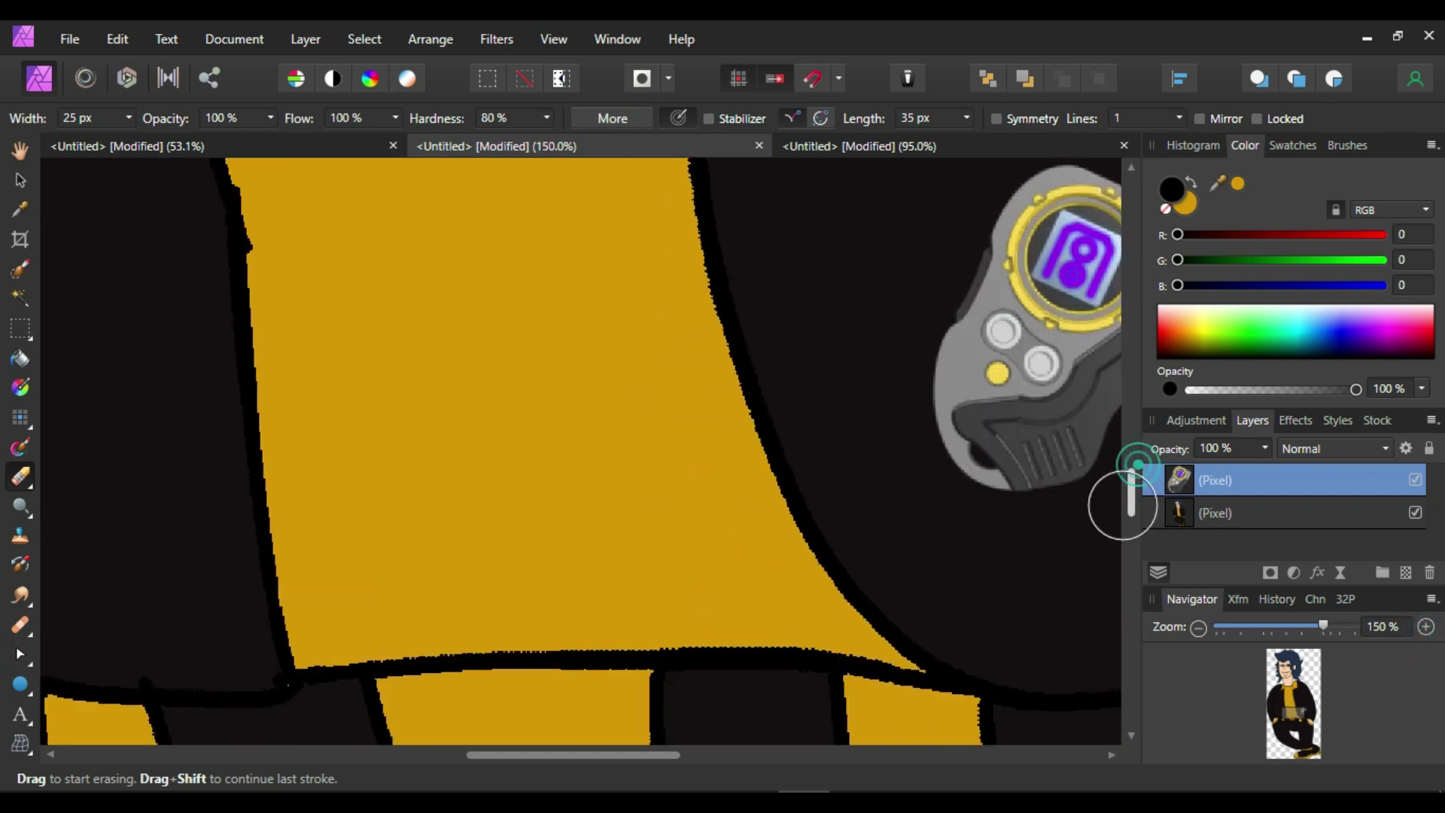
{"action": "left_click_drag", "start_coordinate": [633, 759], "coordinate": [720, 770]}
{"action": "left_click", "coordinate": [1427, 626]}
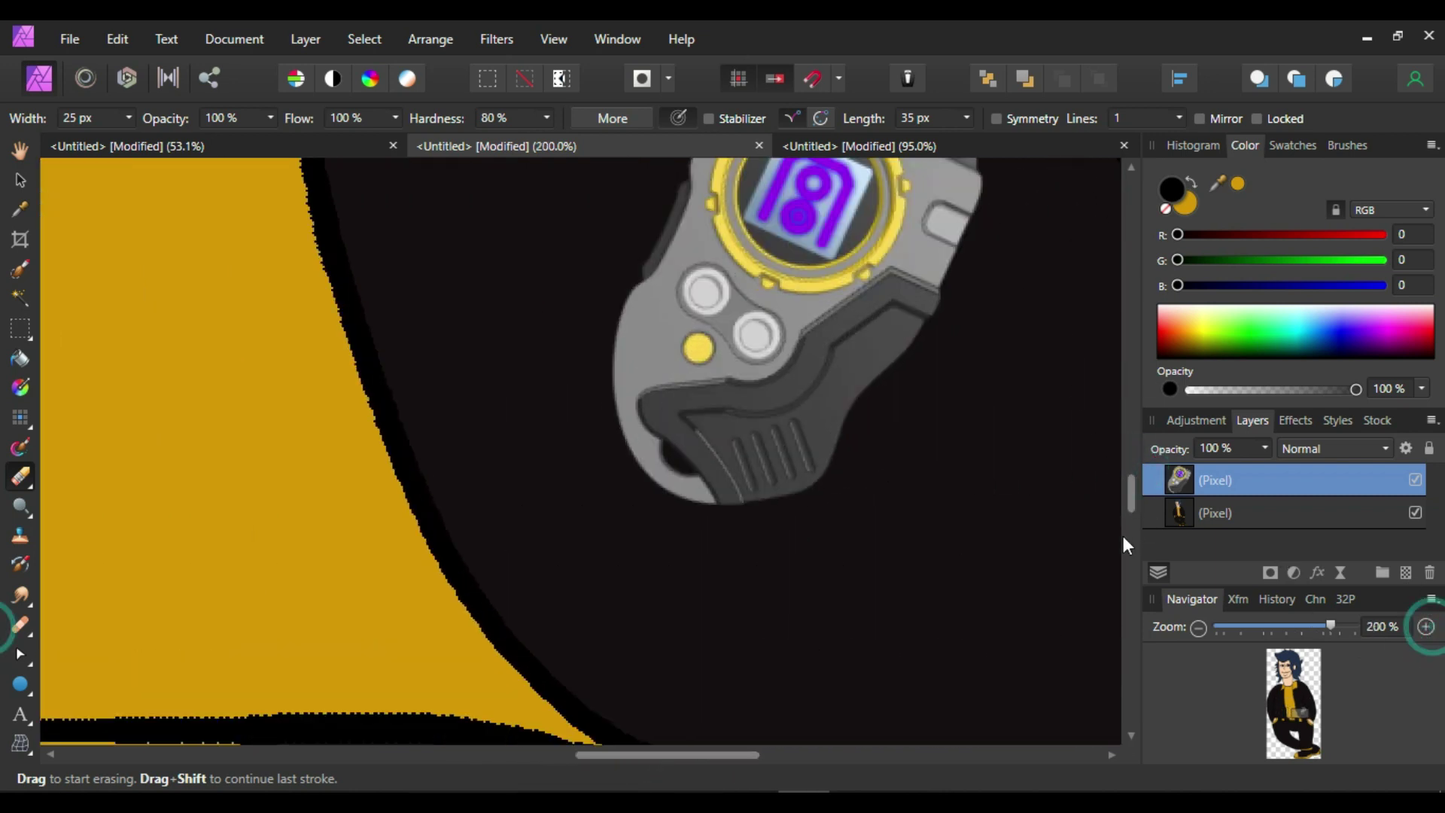
{"action": "scroll", "coordinate": [1133, 482], "scroll_direction": "up", "scroll_amount": 3}
{"action": "scroll", "coordinate": [1134, 479], "scroll_direction": "up", "scroll_amount": 1}
{"action": "scroll", "coordinate": [1134, 478], "scroll_direction": "down", "scroll_amount": 4}
{"action": "scroll", "coordinate": [1126, 483], "scroll_direction": "up", "scroll_amount": 1}
{"action": "mouse_move", "coordinate": [779, 540]}
{"action": "left_mouse_down"}
{"action": "mouse_move", "coordinate": [762, 504]}
{"action": "mouse_move", "coordinate": [881, 498]}
{"action": "mouse_move", "coordinate": [902, 512]}
{"action": "left_mouse_up"}
{"action": "left_click_drag", "start_coordinate": [783, 463], "coordinate": [659, 425]}
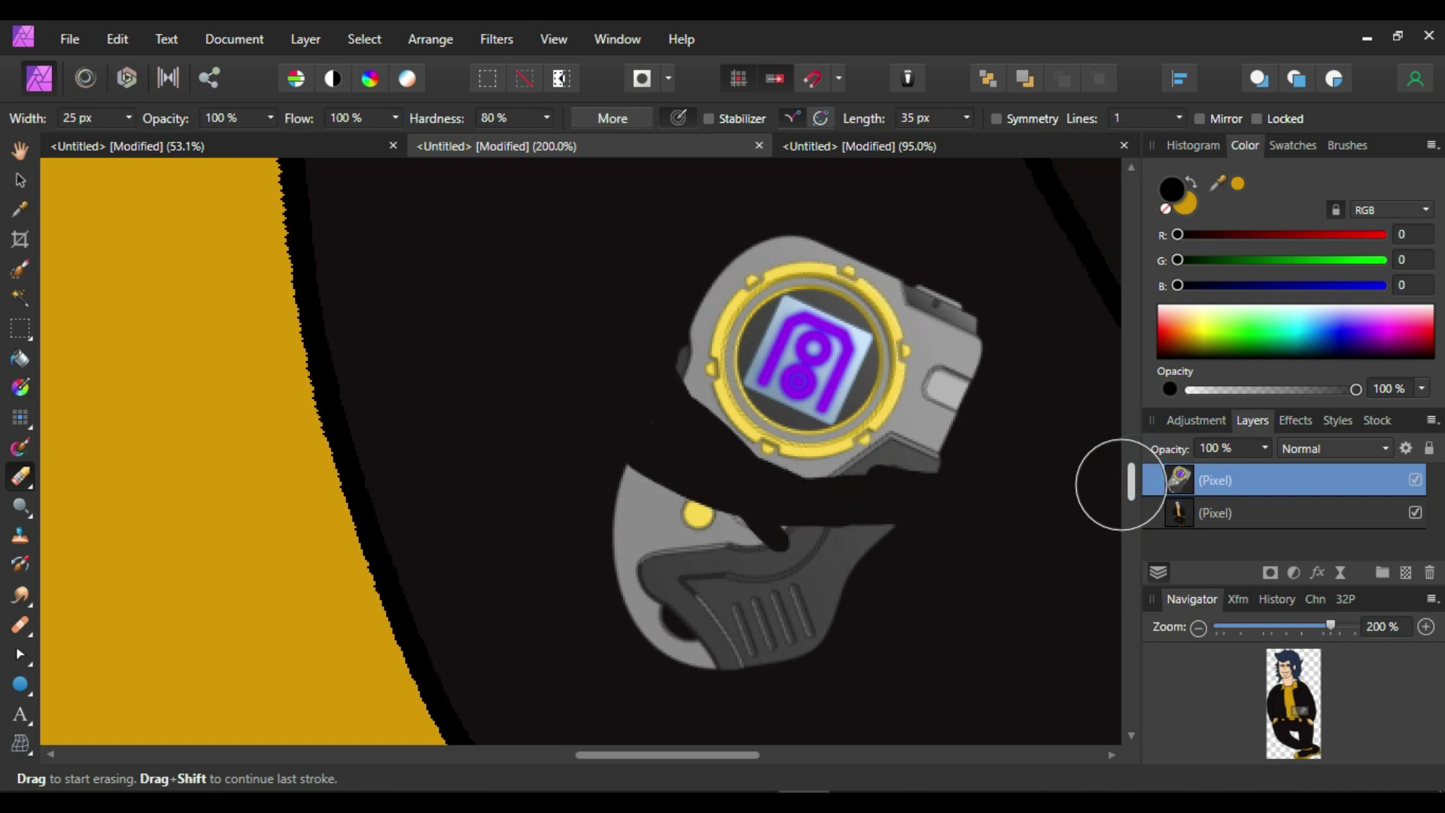
{"action": "key", "text": "ctrl+z"}
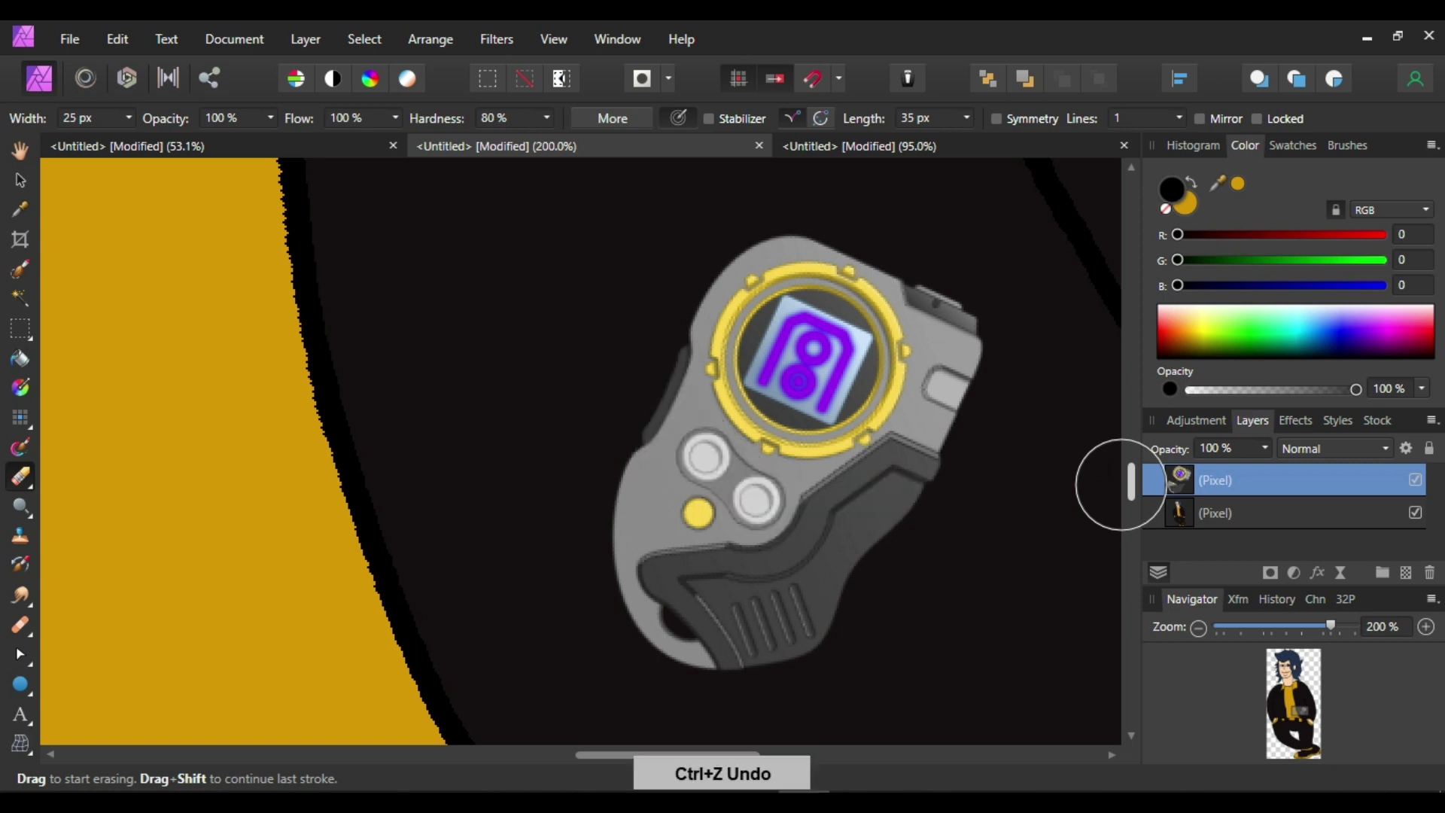
{"action": "key", "text": "ctrl+shift+z"}
{"action": "key", "text": "ctrl+z"}
- Retry the diagonal erase stroke from the device's outer edge towards the dark grip, undoing each attempt
{"action": "mouse_move", "coordinate": [684, 365]}
{"action": "left_mouse_down"}
{"action": "mouse_move", "coordinate": [719, 510]}
{"action": "mouse_move", "coordinate": [878, 548]}
{"action": "mouse_move", "coordinate": [887, 536]}
{"action": "left_mouse_up"}
{"action": "key", "text": "ctrl+z"}
{"action": "key", "text": "ctrl+z"}
{"action": "key", "text": "ctrl+shift+z"}
{"action": "key", "text": "ctrl+z"}
{"action": "key", "text": "ctrl+shift+z"}
{"action": "key", "text": "ctrl+z"}
{"action": "key", "text": "ctrl+z"}
{"action": "mouse_move", "coordinate": [681, 376]}
{"action": "left_mouse_down"}
{"action": "mouse_move", "coordinate": [907, 503]}
{"action": "mouse_move", "coordinate": [709, 447]}
{"action": "mouse_move", "coordinate": [890, 526]}
{"action": "mouse_move", "coordinate": [797, 500]}
{"action": "left_mouse_up"}
{"action": "key", "text": "ctrl+z"}
{"action": "key", "text": "ctrl+shift+z"}
{"action": "key", "text": "ctrl+z"}
{"action": "key", "text": "ctrl+shift+z"}
{"action": "key", "text": "ctrl+z"}
{"action": "key", "text": "ctrl+shift+z"}
{"action": "key", "text": "ctrl+z"}
- Try further erase strokes following the lower curve of the yellow screen ring, undoing the unsatisfactory ones
{"action": "mouse_move", "coordinate": [674, 371]}
{"action": "left_mouse_down"}
{"action": "mouse_move", "coordinate": [700, 402]}
{"action": "mouse_move", "coordinate": [896, 519]}
{"action": "left_mouse_up"}
{"action": "key", "text": "ctrl+z"}
{"action": "left_click_drag", "start_coordinate": [674, 399], "coordinate": [907, 504]}
{"action": "key", "text": "ctrl+z"}
{"action": "key", "text": "ctrl+shift+z"}
{"action": "key", "text": "ctrl+shift+z"}
{"action": "key", "text": "ctrl+z"}
{"action": "key", "text": "ctrl+z"}
{"action": "left_click_drag", "start_coordinate": [720, 435], "coordinate": [913, 510]}
{"action": "key", "text": "ctrl+z"}
{"action": "left_click_drag", "start_coordinate": [937, 351], "coordinate": [892, 403]}
{"action": "key", "text": "ctrl+z"}
{"action": "left_click_drag", "start_coordinate": [682, 380], "coordinate": [907, 527]}
{"action": "key", "text": "ctrl+z"}
{"action": "left_click_drag", "start_coordinate": [654, 416], "coordinate": [879, 551]}
{"action": "key", "text": "ctrl+z"}
{"action": "left_click_drag", "start_coordinate": [681, 368], "coordinate": [865, 548]}
{"action": "key", "text": "ctrl+z"}
{"action": "left_click", "coordinate": [685, 374]}
{"action": "key", "text": "ctrl+z"}
{"action": "mouse_move", "coordinate": [680, 366]}
{"action": "left_mouse_down"}
{"action": "mouse_move", "coordinate": [725, 443]}
{"action": "mouse_move", "coordinate": [894, 516]}
{"action": "mouse_move", "coordinate": [755, 280]}
{"action": "mouse_move", "coordinate": [907, 516]}
{"action": "left_mouse_up"}
{"action": "key", "text": "ctrl+z"}
{"action": "left_click", "coordinate": [755, 281]}
{"action": "key", "text": "ctrl+z"}
{"action": "left_click", "coordinate": [692, 335]}
{"action": "key", "text": "ctrl+z"}
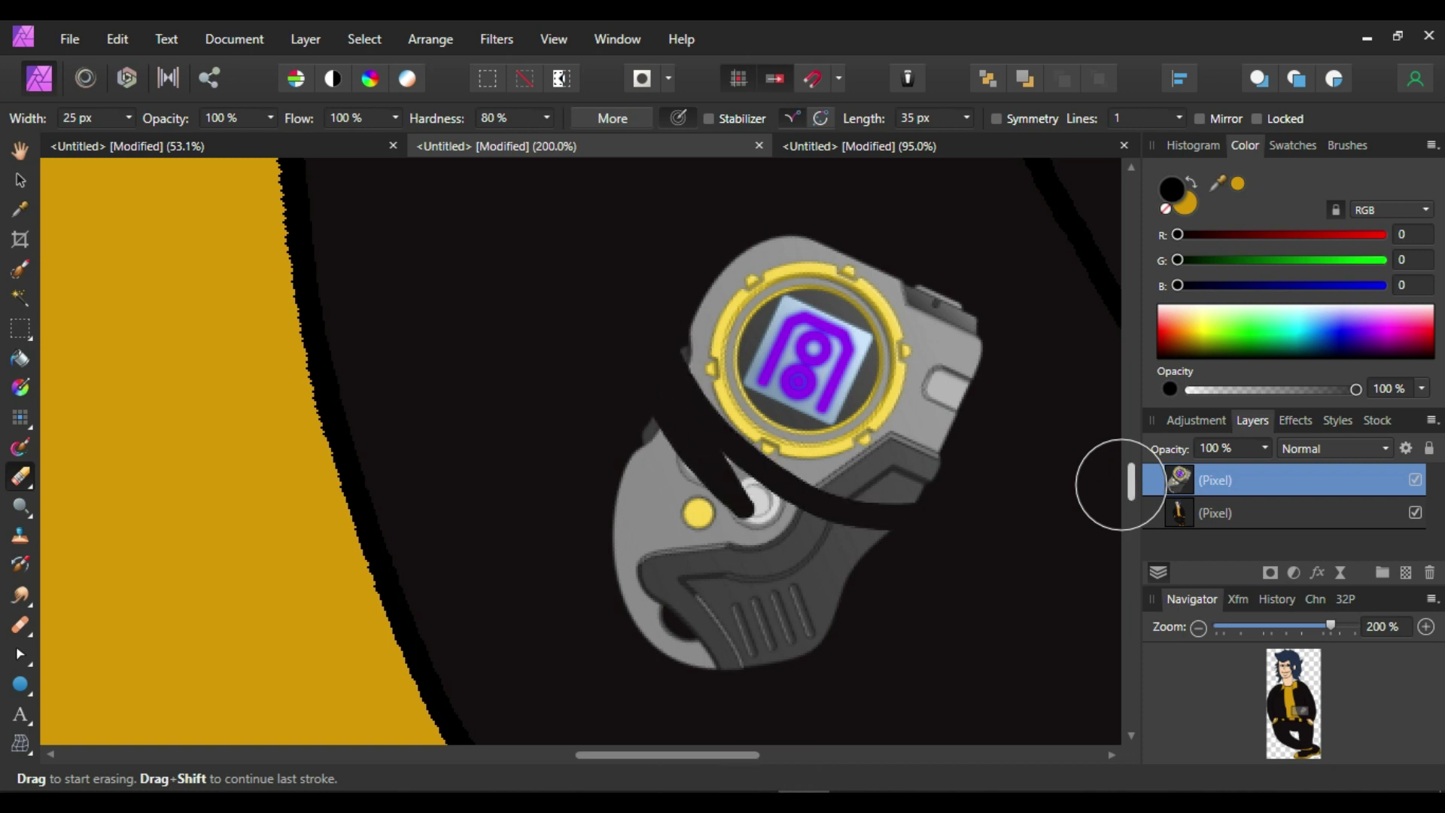
- Undo the erased band and test short erase strokes around the screen ring and grip, undoing these too
{"action": "key", "text": "ctrl+z"}
{"action": "key", "text": "ctrl+shift+z"}
{"action": "key", "text": "ctrl+z"}
{"action": "left_click", "coordinate": [703, 440]}
{"action": "key", "text": "ctrl+z"}
{"action": "left_click", "coordinate": [927, 471]}
{"action": "key", "text": "ctrl+z"}
{"action": "mouse_move", "coordinate": [928, 472]}
{"action": "left_mouse_down"}
{"action": "mouse_move", "coordinate": [862, 505]}
{"action": "mouse_move", "coordinate": [669, 396]}
{"action": "mouse_move", "coordinate": [908, 512]}
{"action": "left_mouse_up"}
{"action": "key", "text": "ctrl+z"}
{"action": "key", "text": "ctrl+z"}
{"action": "left_click", "coordinate": [852, 409]}
{"action": "key", "text": "ctrl+z"}
{"action": "left_click", "coordinate": [706, 372]}
{"action": "key", "text": "ctrl+z"}
- Erase a wide band through the device's buttons and upper grip, just below the yellow screen ring
{"action": "left_click_drag", "start_coordinate": [675, 387], "coordinate": [870, 547]}
{"action": "key", "text": "ctrl+z"}
{"action": "key", "text": "ctrl+shift+z"}
{"action": "key", "text": "ctrl+z"}
{"action": "key", "text": "ctrl+shift+z"}
{"action": "mouse_move", "coordinate": [664, 411]}
{"action": "left_mouse_down"}
{"action": "mouse_move", "coordinate": [762, 537]}
{"action": "mouse_move", "coordinate": [855, 534]}
{"action": "left_mouse_up"}
{"action": "key", "text": "ctrl+shift+z"}
{"action": "key", "text": "ctrl+shift+z"}
{"action": "key", "text": "ctrl+shift+z"}
{"action": "key", "text": "ctrl+shift+z"}
{"action": "key", "text": "ctrl+shift+z"}
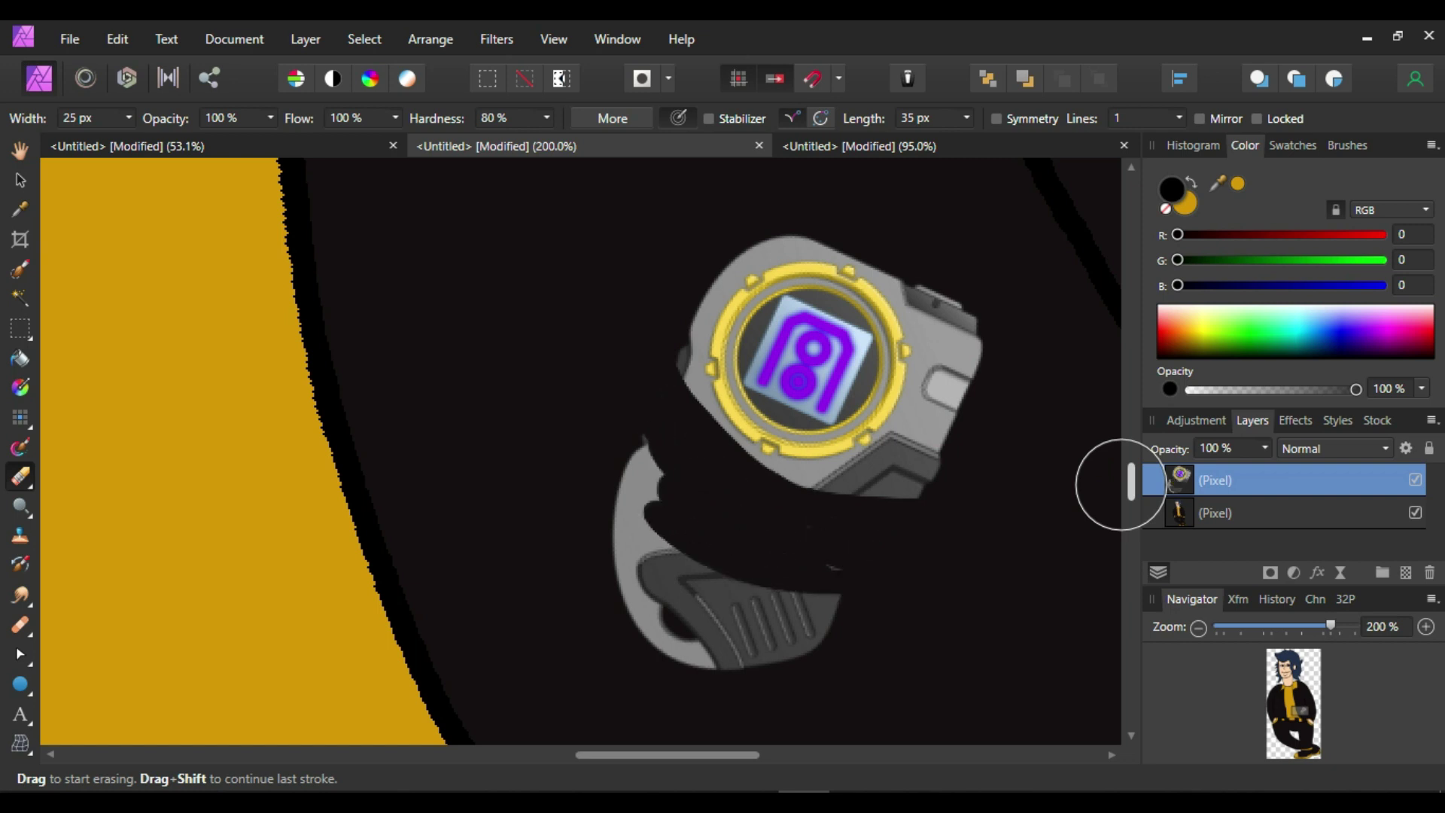
- Erase the remaining lower body and ribbed grip of the device, keeping only the part with the screen
{"action": "key", "text": "ctrl+shift+z"}
{"action": "key", "text": "ctrl+shift+z"}
{"action": "key", "text": "ctrl+shift+z"}
{"action": "key", "text": "ctrl+shift+z"}
{"action": "key", "text": "ctrl+shift+z"}
{"action": "key", "text": "ctrl+shift+z"}
{"action": "key", "text": "ctrl+shift+z"}
{"action": "key", "text": "ctrl+shift+z"}
{"action": "key", "text": "ctrl+shift+z"}
{"action": "key", "text": "ctrl+shift+z"}
{"action": "key", "text": "ctrl+shift+z"}
{"action": "key", "text": "ctrl+shift+z"}
{"action": "key", "text": "ctrl+shift+z"}
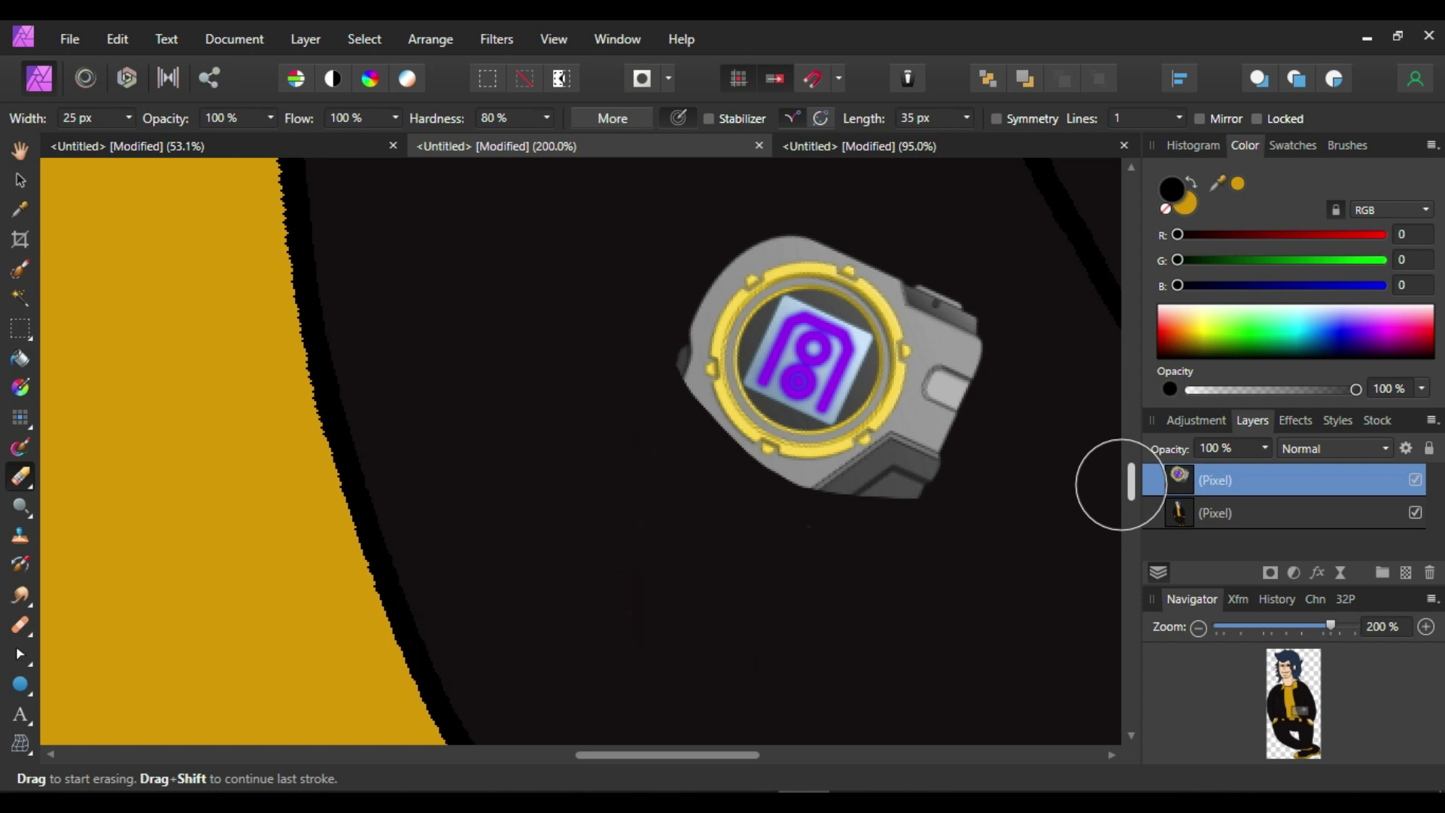
- Erase the faint stray pixels below the device until the layer's bounds fit tightly around its visible part
{"action": "left_click", "coordinate": [19, 179]}
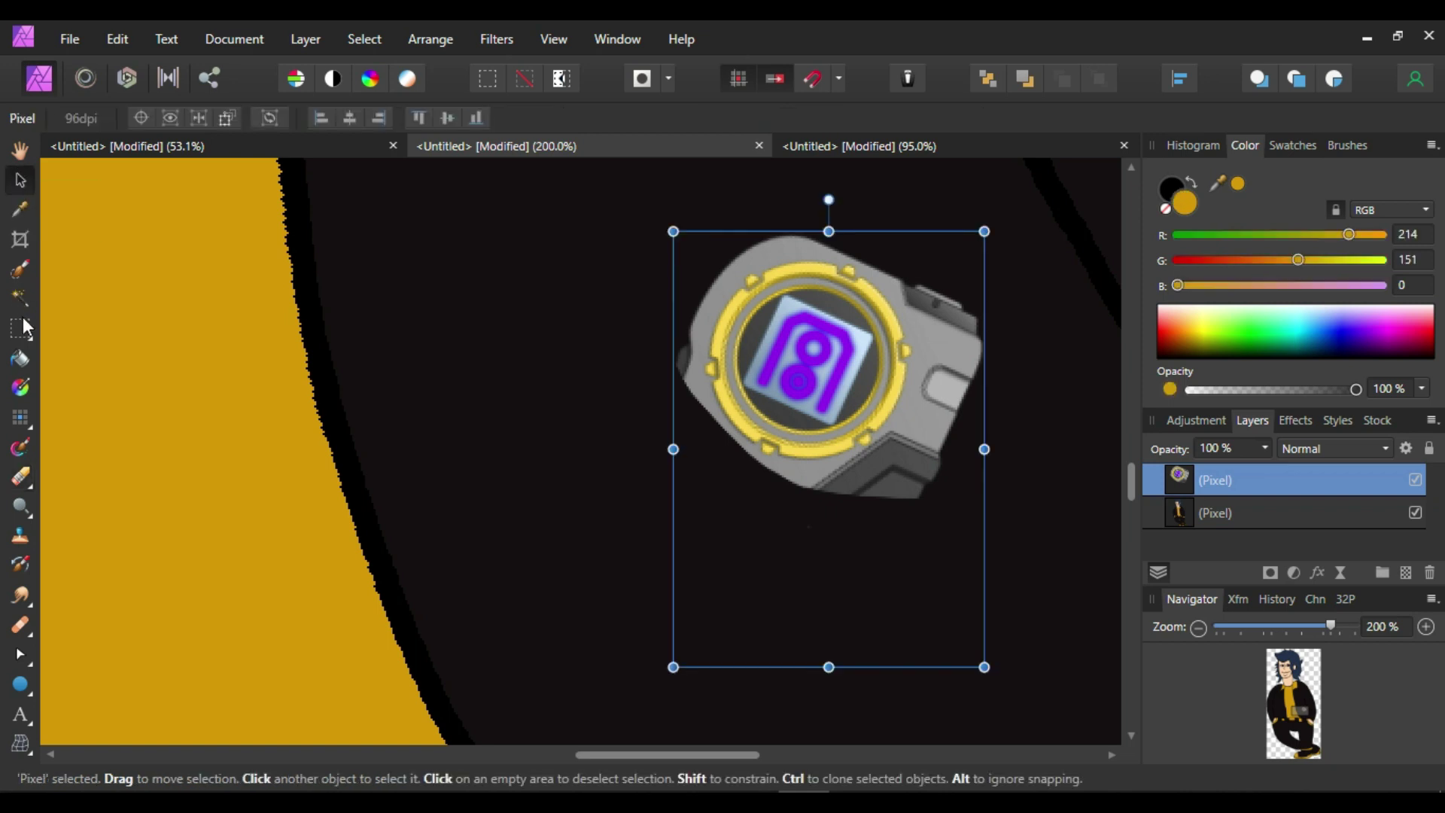
{"action": "left_click", "coordinate": [18, 359]}
{"action": "left_click", "coordinate": [30, 480]}
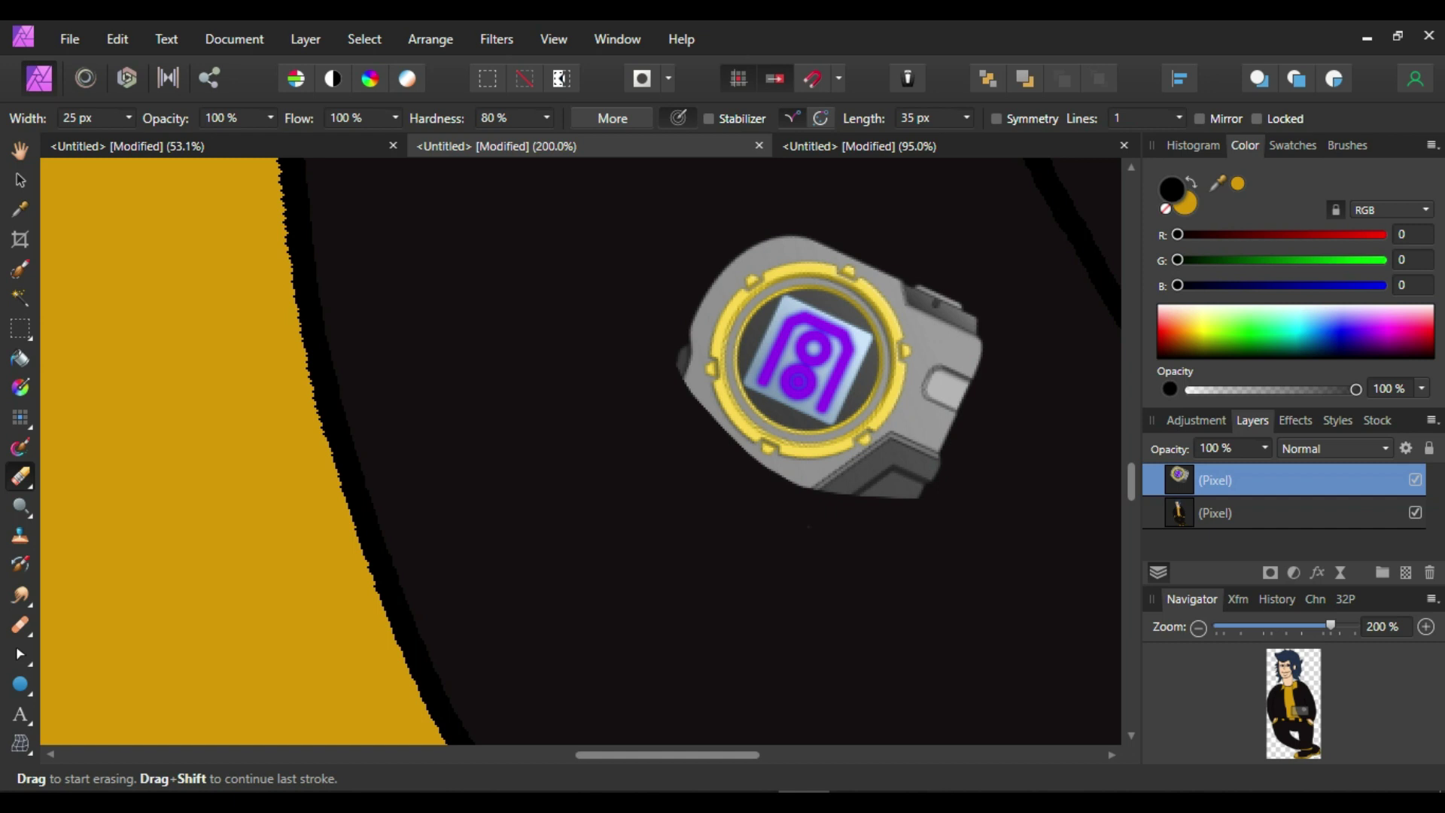
{"action": "left_click", "coordinate": [18, 179]}
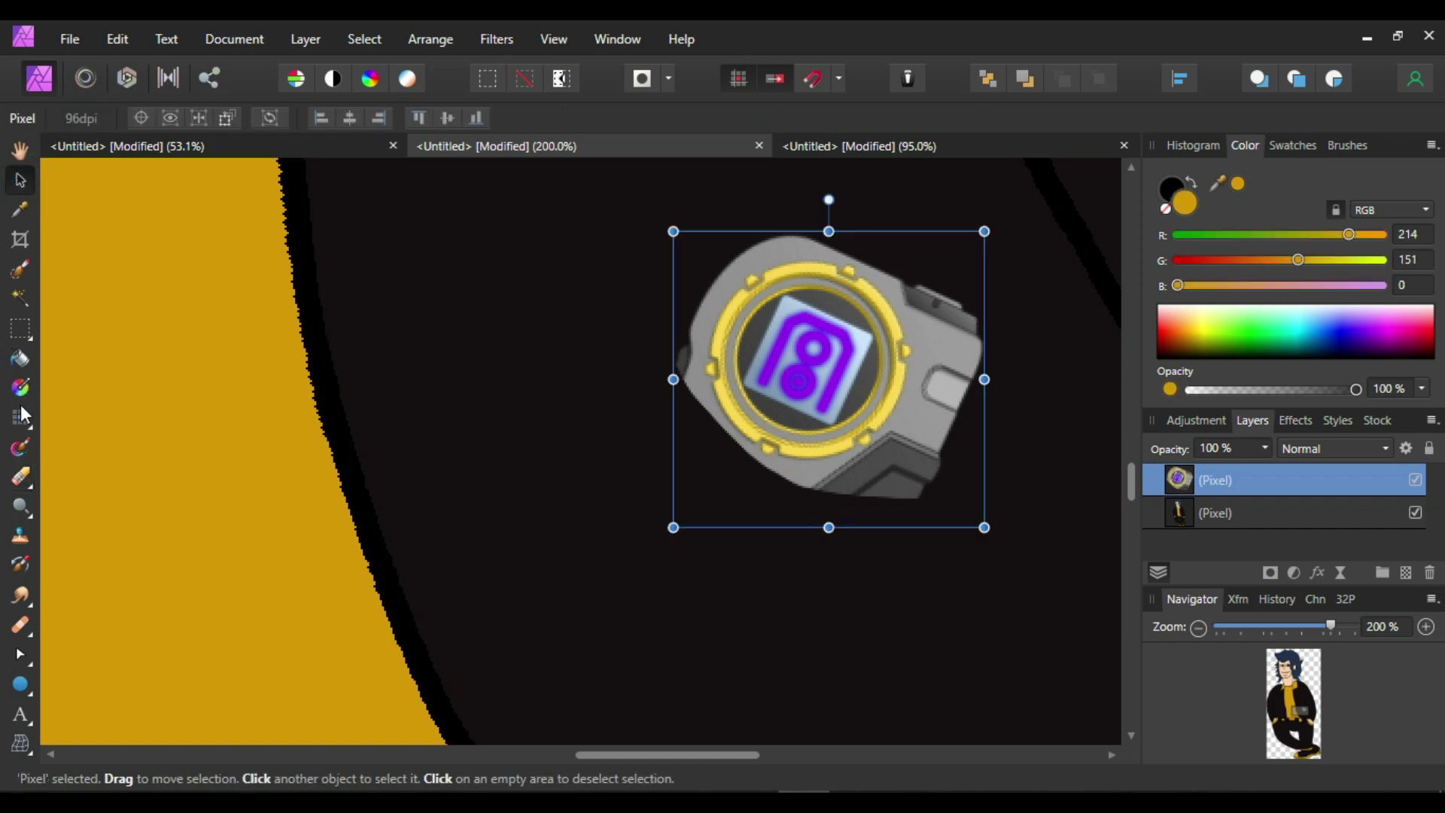
{"action": "key", "text": "e"}
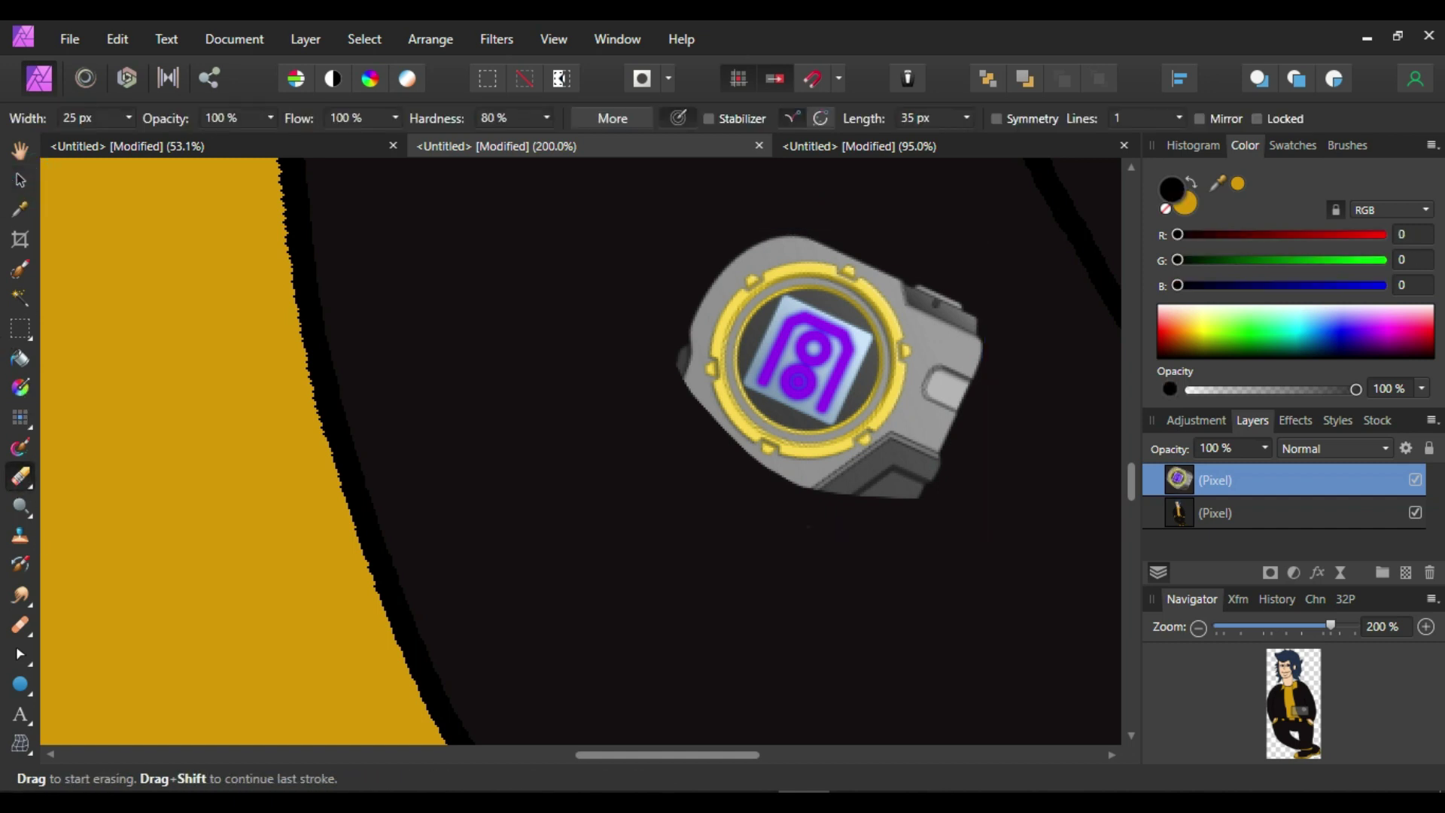
{"action": "left_click", "coordinate": [21, 181]}
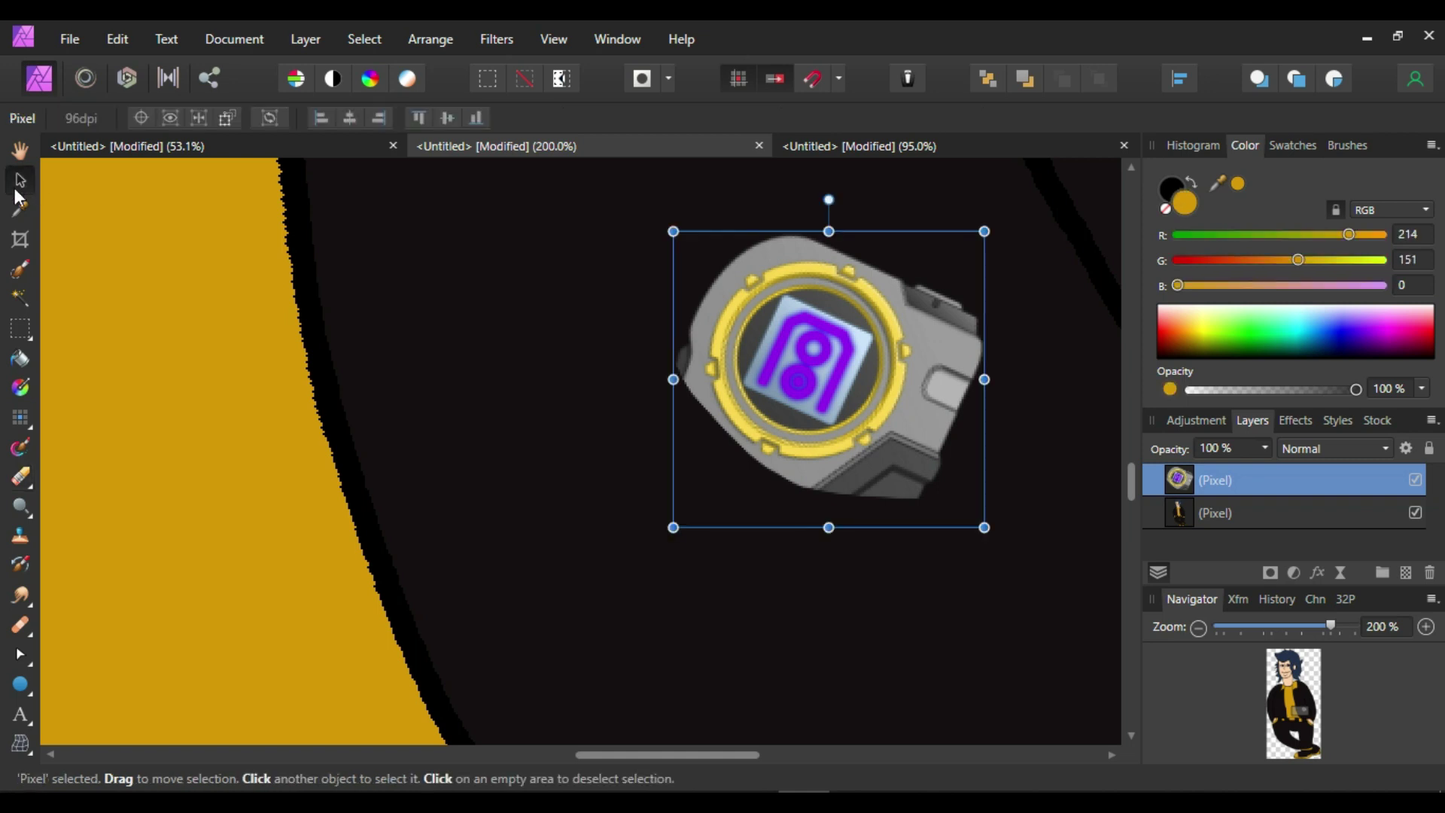
{"action": "left_click", "coordinate": [21, 446]}
{"action": "left_click", "coordinate": [22, 474]}
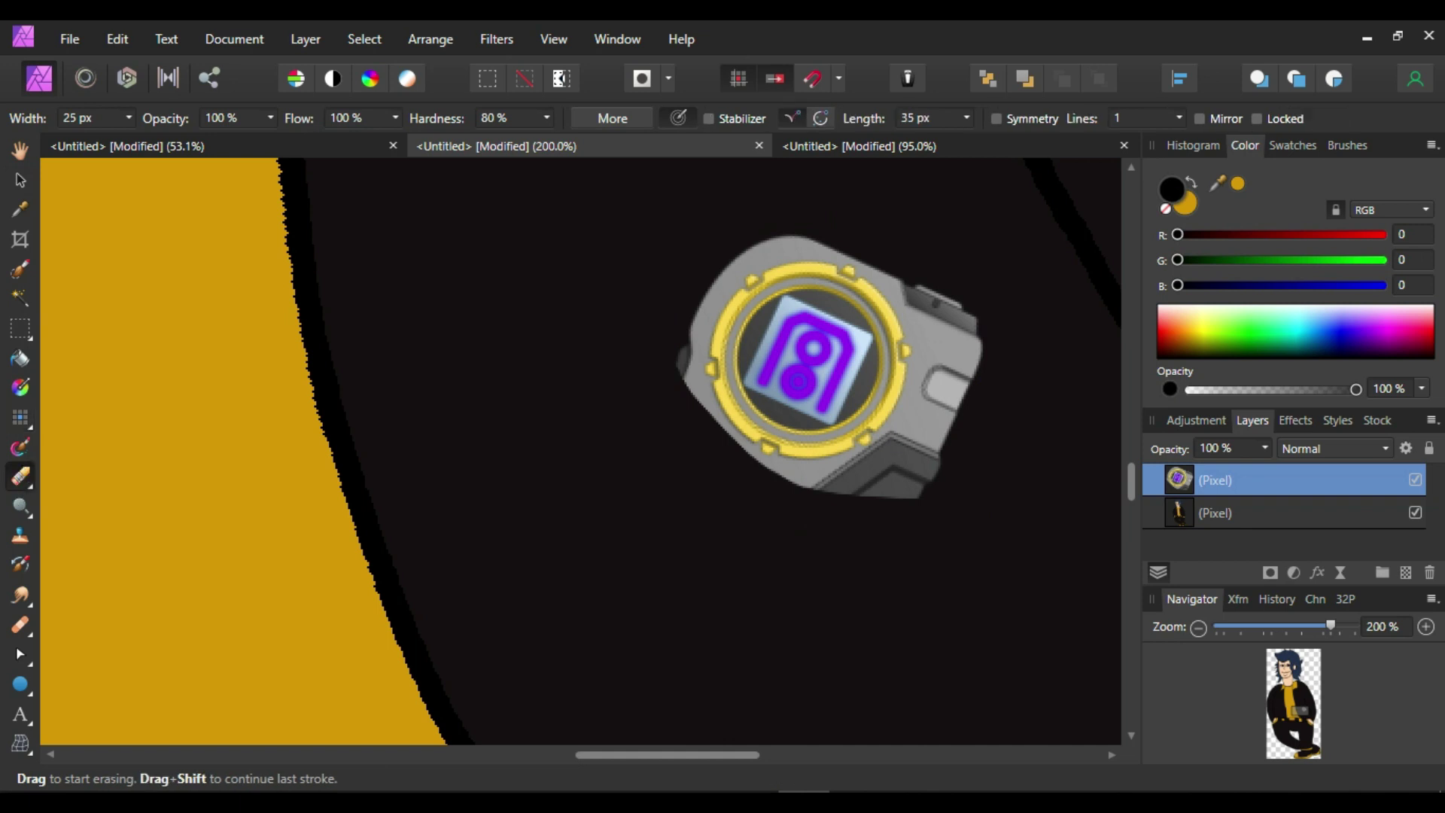
{"action": "left_click", "coordinate": [18, 182]}
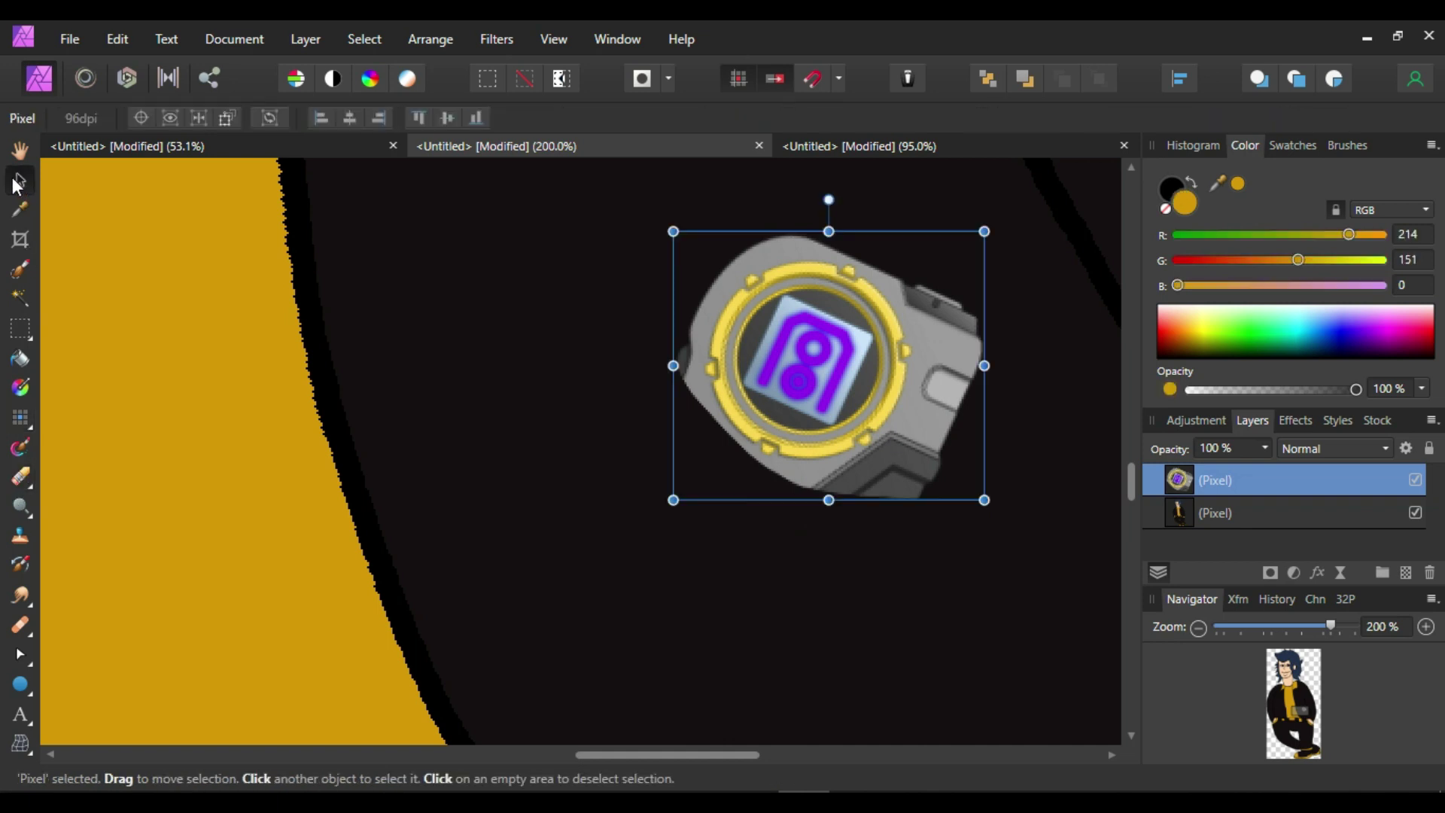
{"action": "left_click", "coordinate": [1202, 630]}
{"action": "left_click", "coordinate": [1199, 629]}
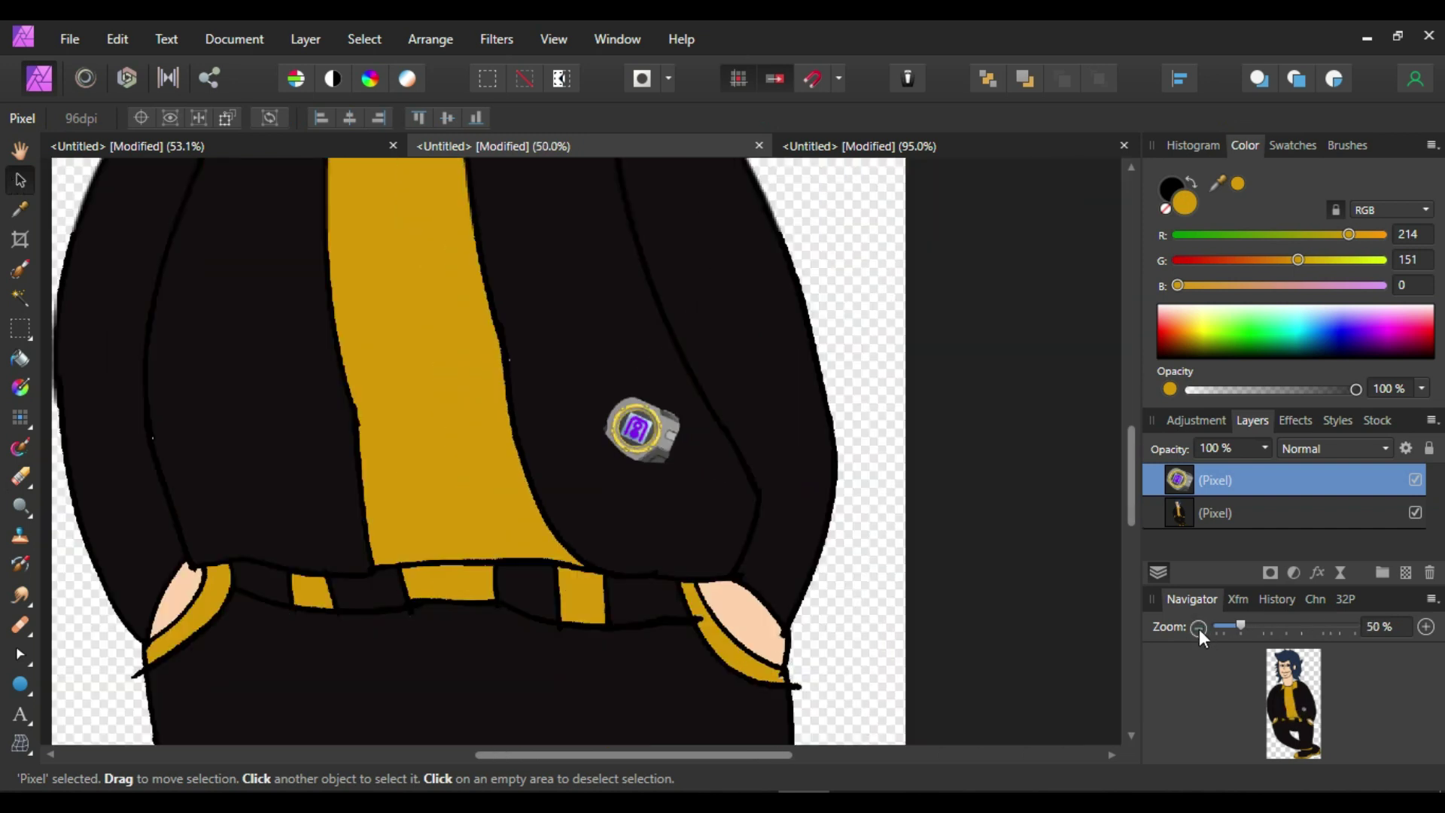
{"action": "left_click_drag", "start_coordinate": [1137, 484], "coordinate": [1136, 383]}
{"action": "left_click", "coordinate": [1199, 628]}
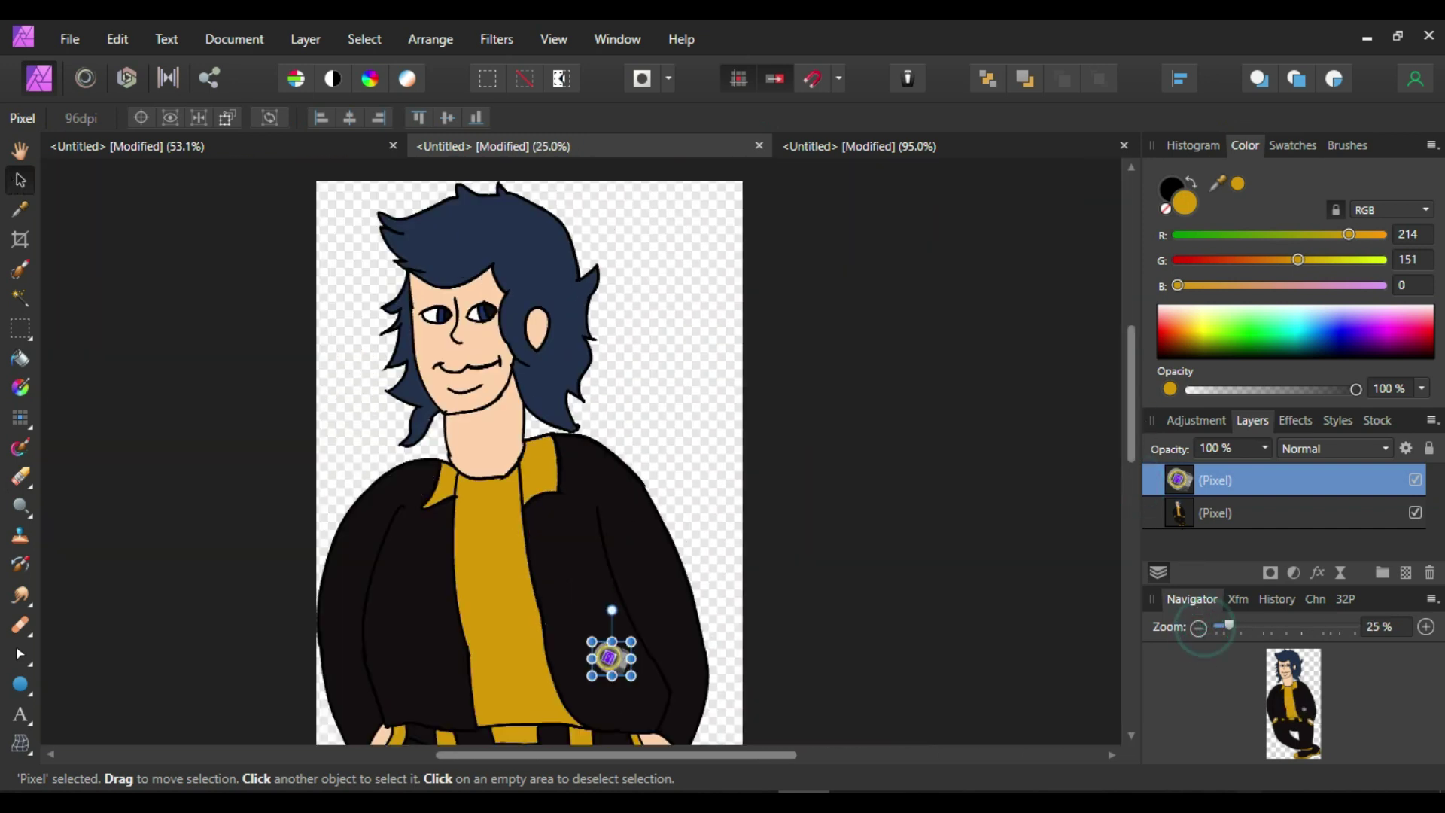
{"action": "left_click", "coordinate": [1234, 783]}
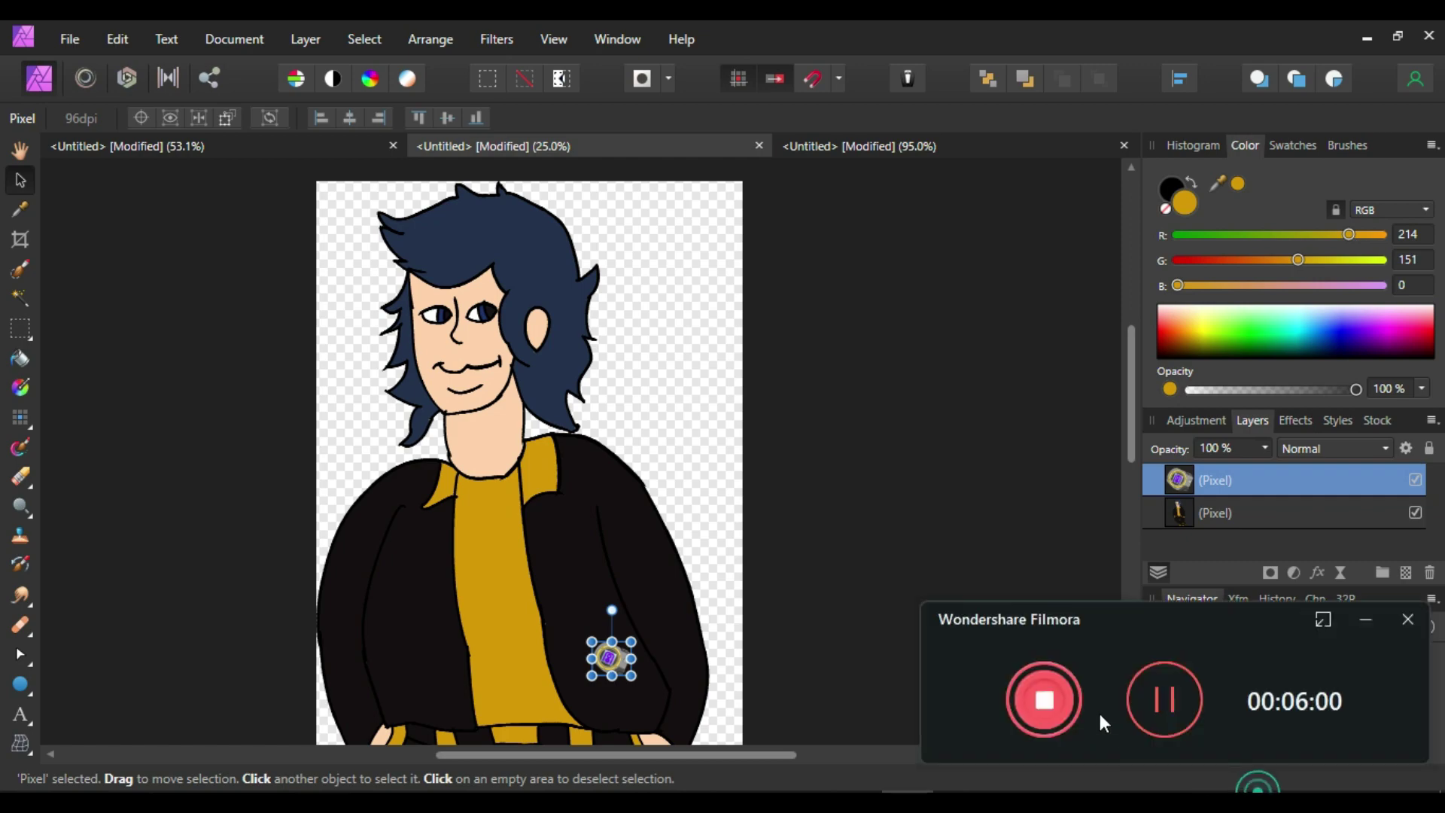